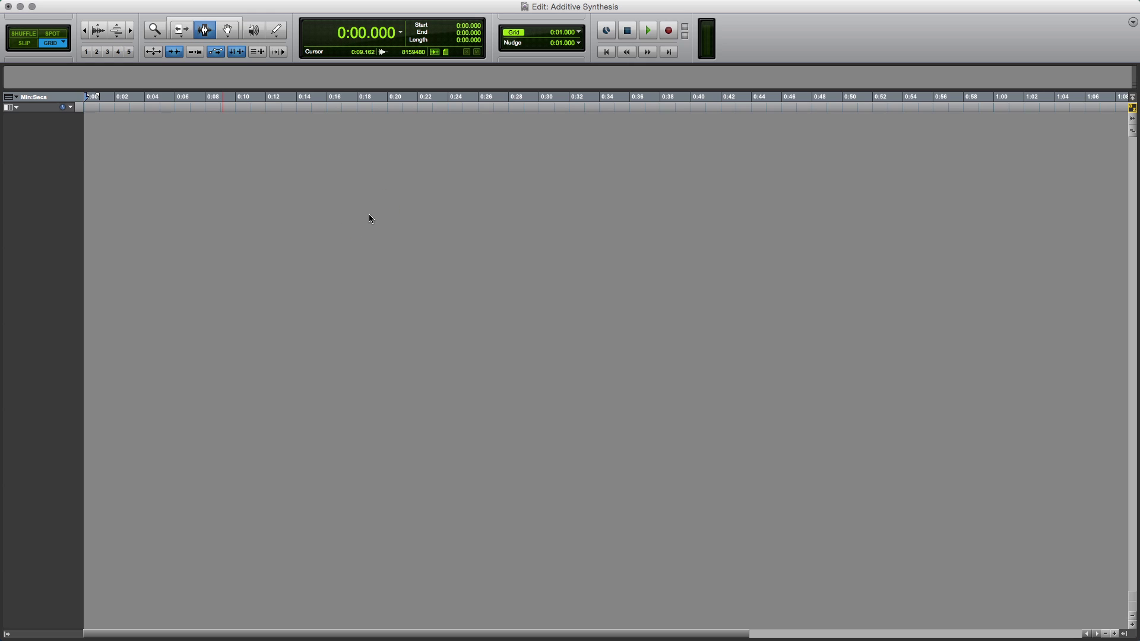
Enter 12 mono audio tracks in the New Tracks dialog
key("super+shift+n")
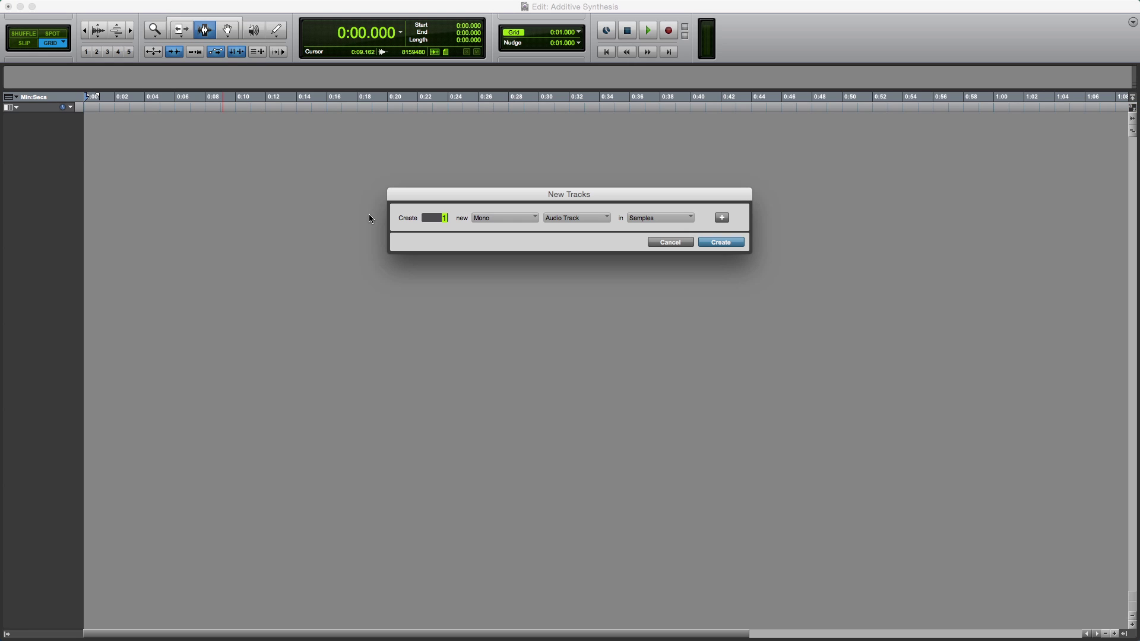
type("12")
Create the 12 tracks and select 0:00–0:30 on Audio 1, zoomed to fit
left_click(712, 243)
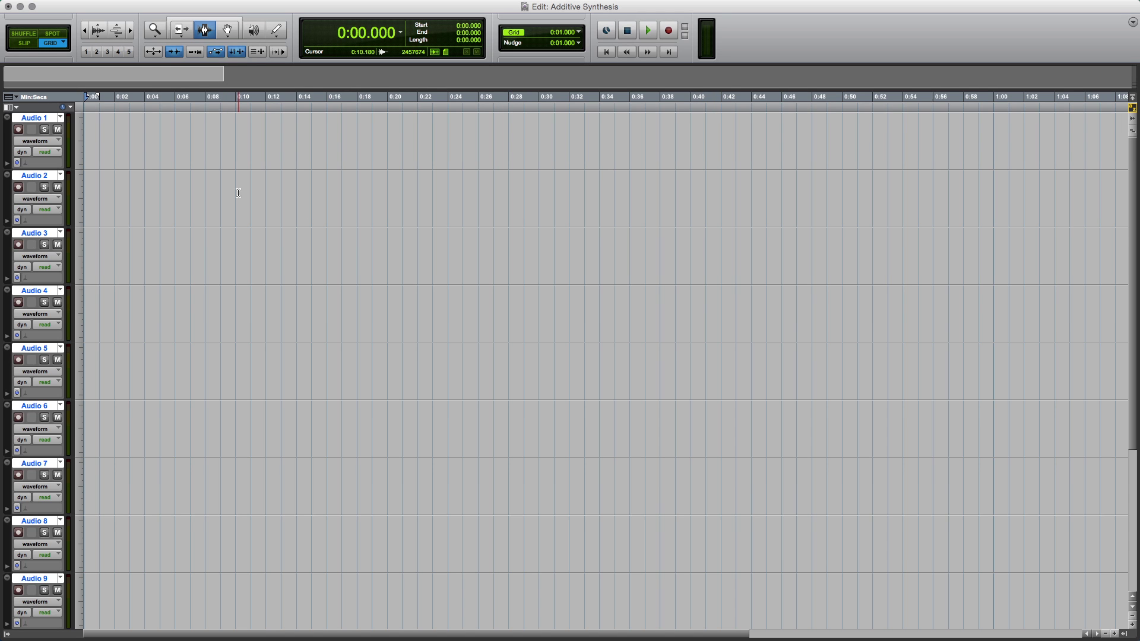
left_click(538, 138)
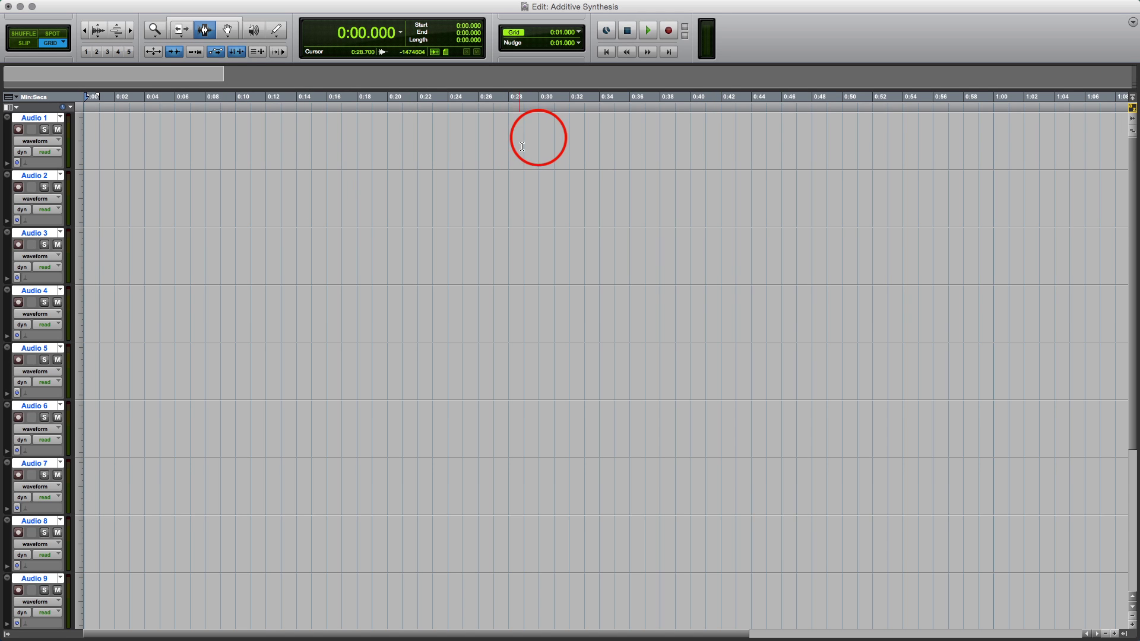
left_click_drag(538, 139, 70, 136)
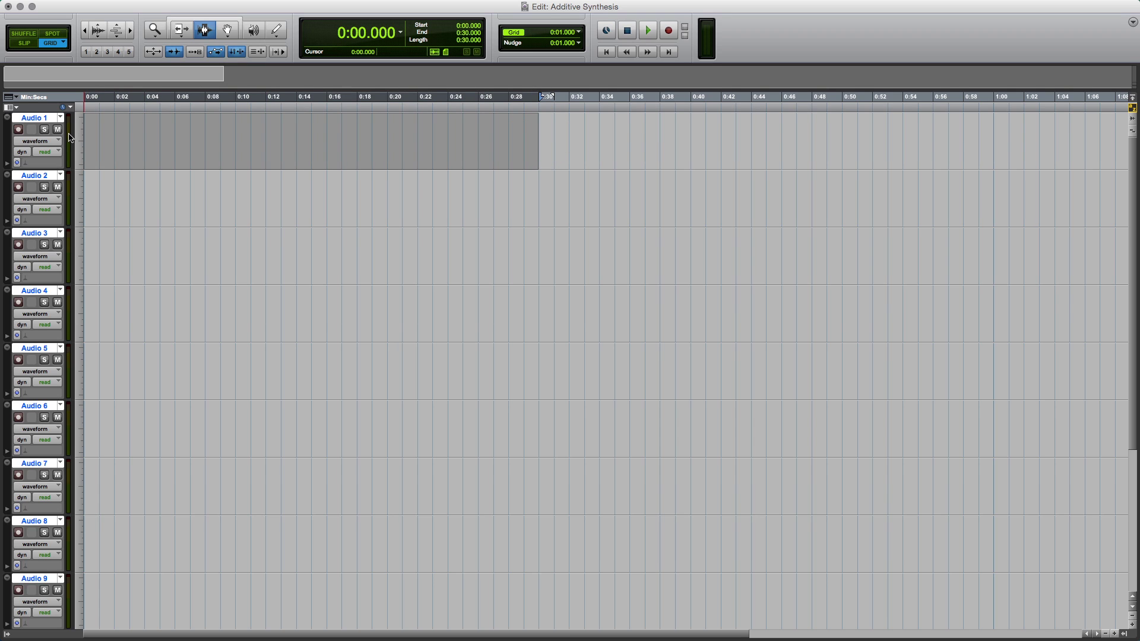
double_click(153, 31)
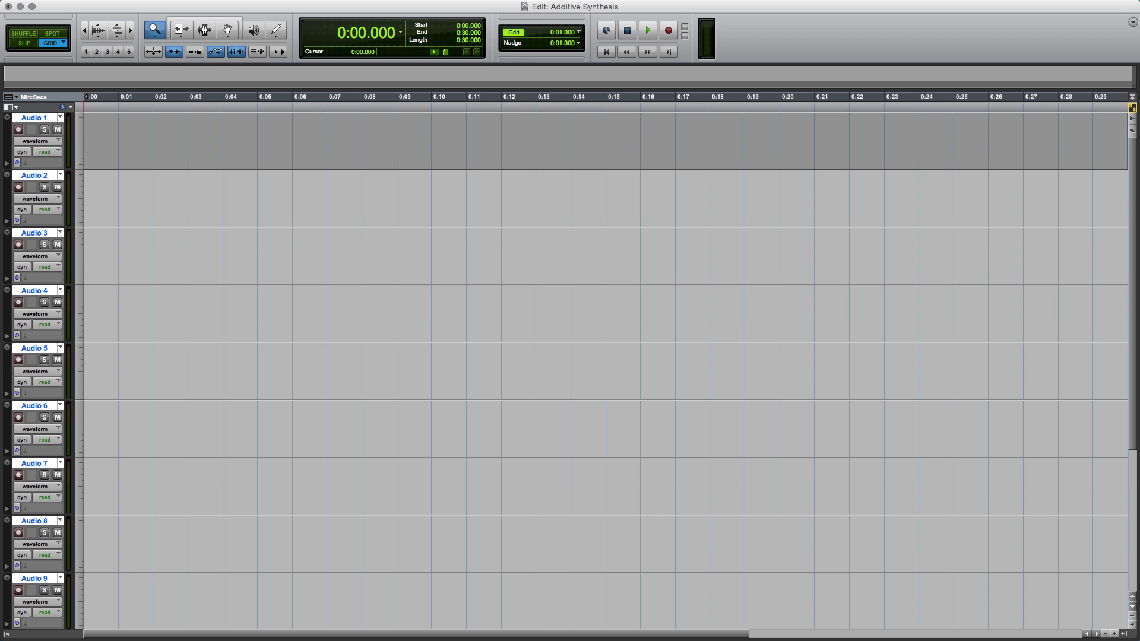
Bring up the AudioSuite Signal Generator processor
left_click(267, 1)
mouse_move(309, 132)
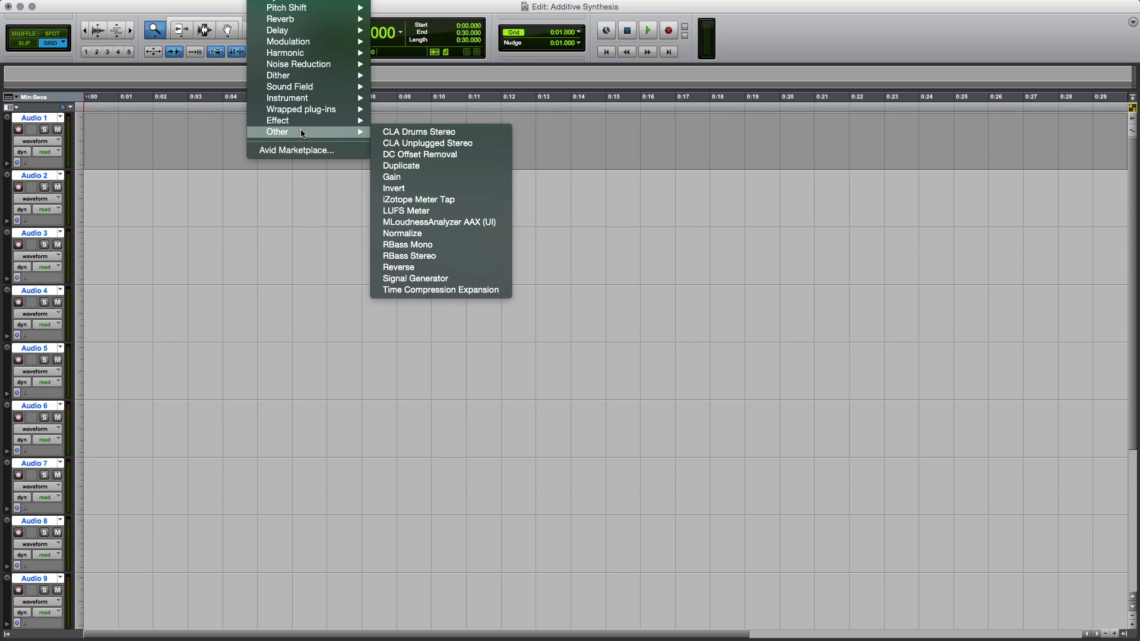
left_click(416, 279)
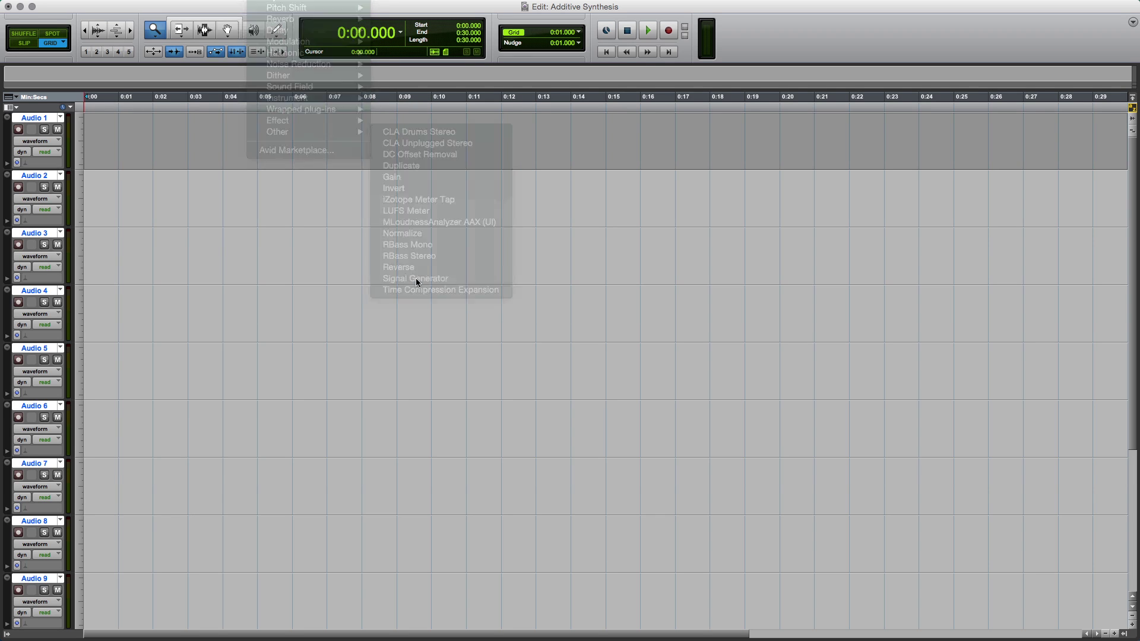
Render a 220 Hz sine tone onto Audio 1 and play it back
left_click(879, 206)
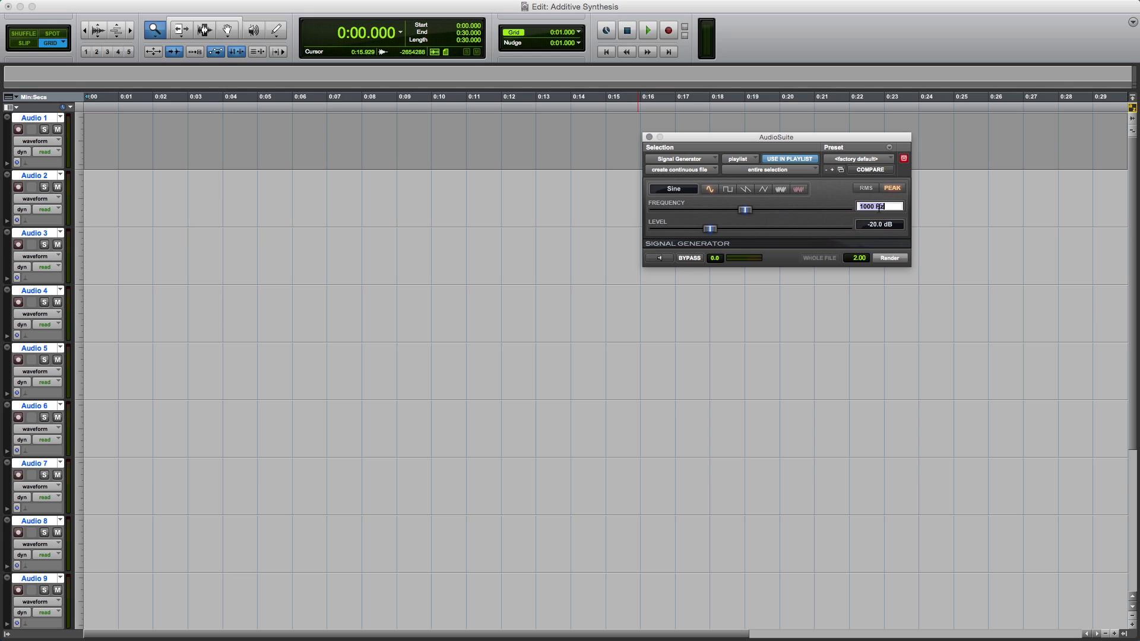
type("220")
key("Return")
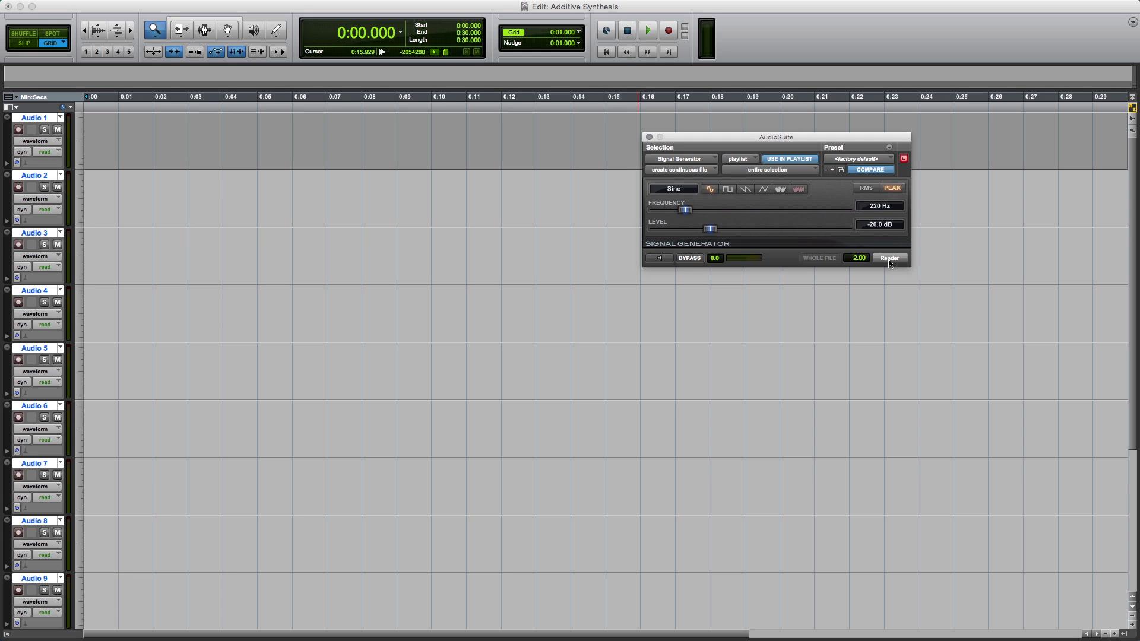
left_click(889, 259)
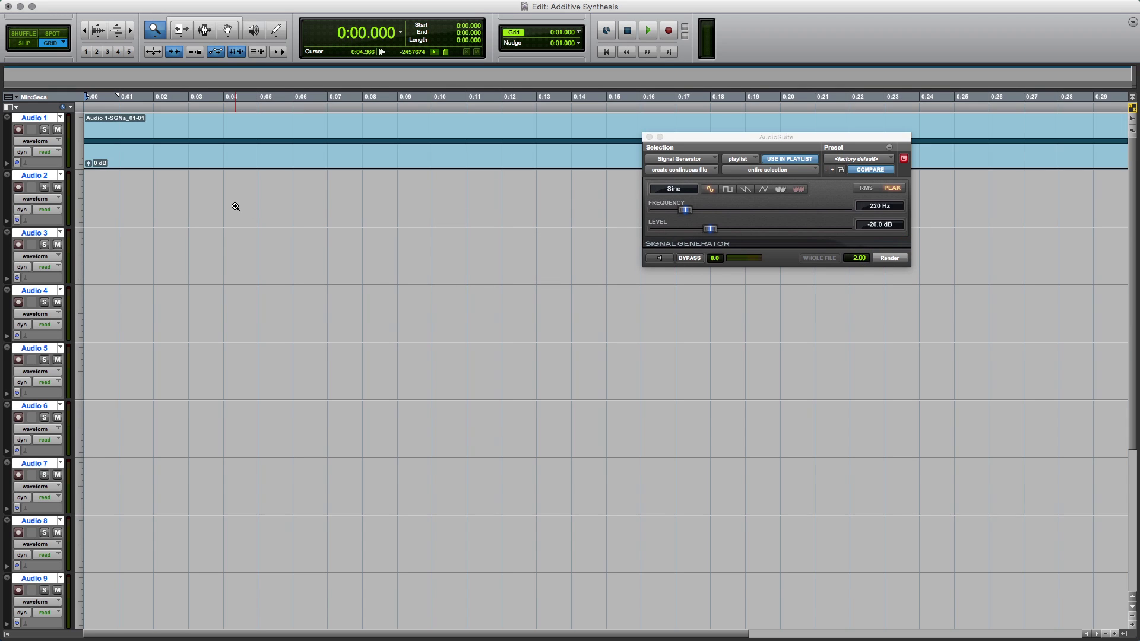
key("space")
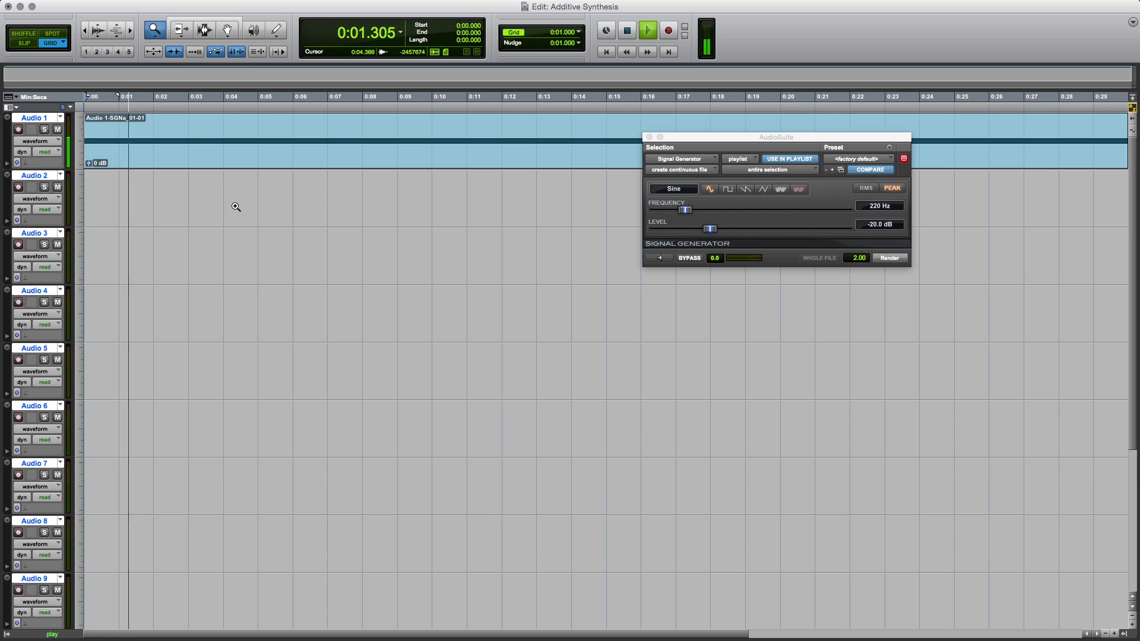
key("space")
Zoom out to a minute and select 0:00–0:30 on Audio 2
left_click(85, 32)
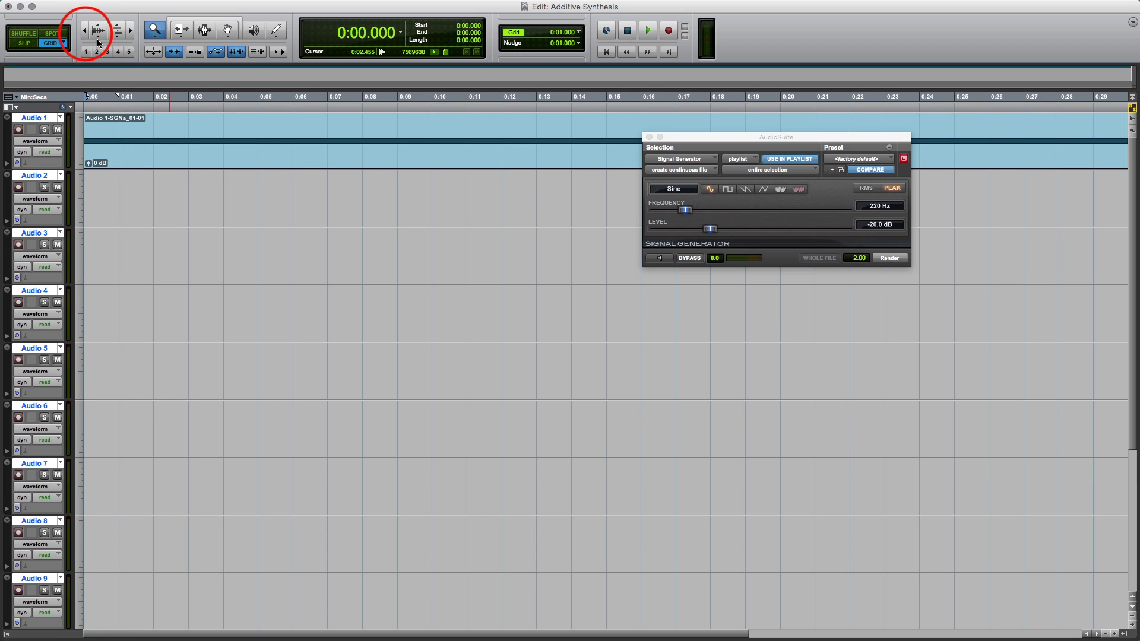
left_click(205, 30)
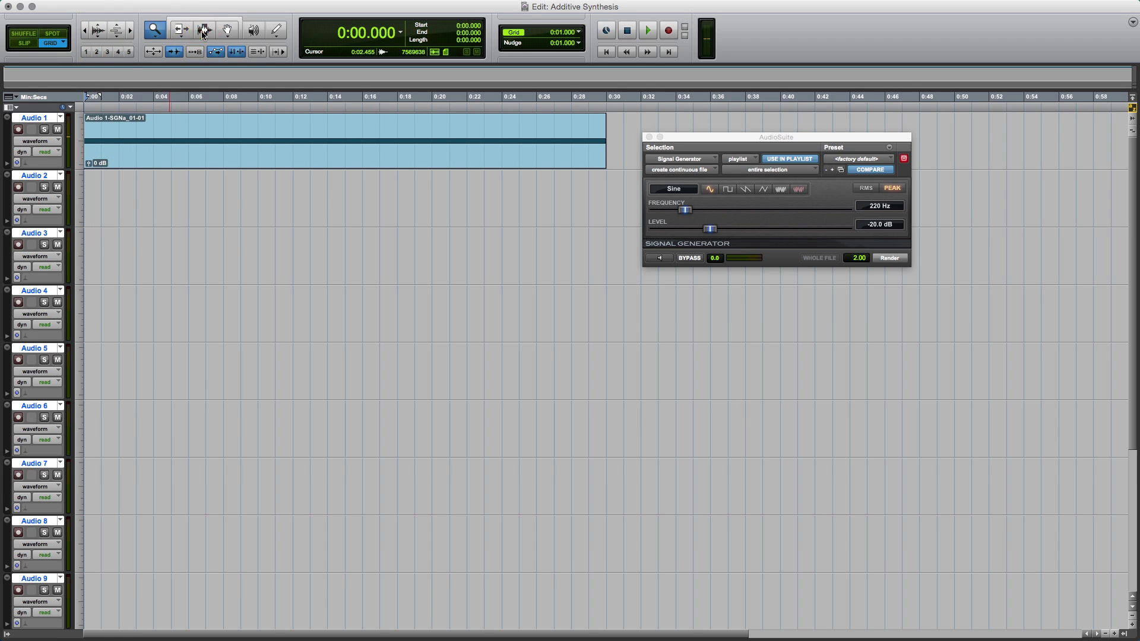
left_click_drag(605, 191, 84, 196)
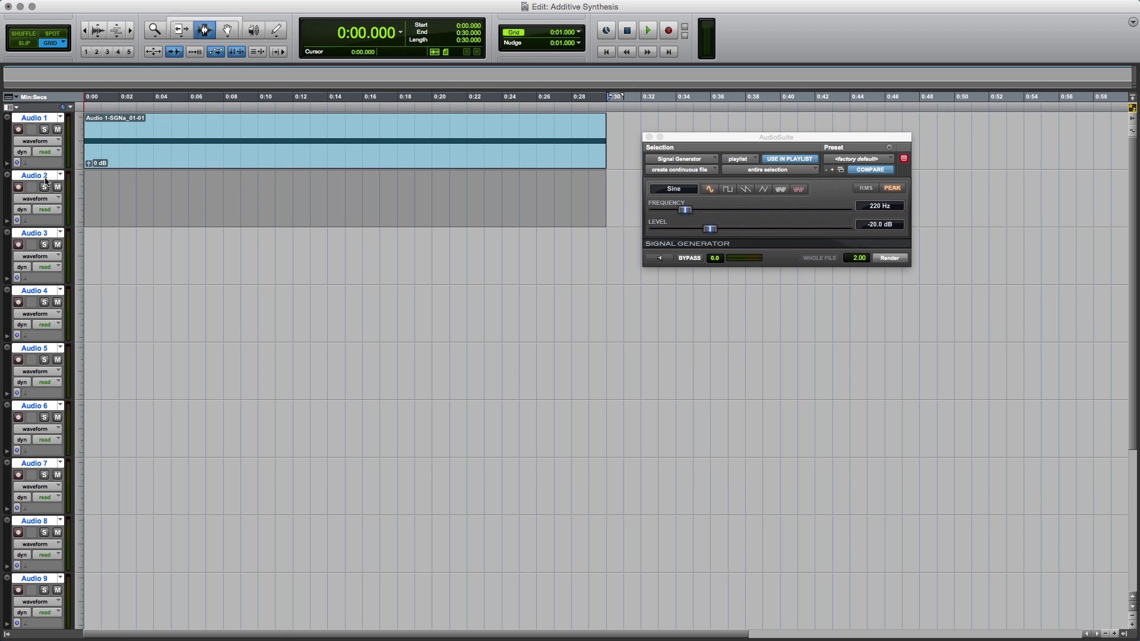
Render a 440 Hz tone onto Audio 2 and compare it with Audio 1 using solo
left_click(889, 210)
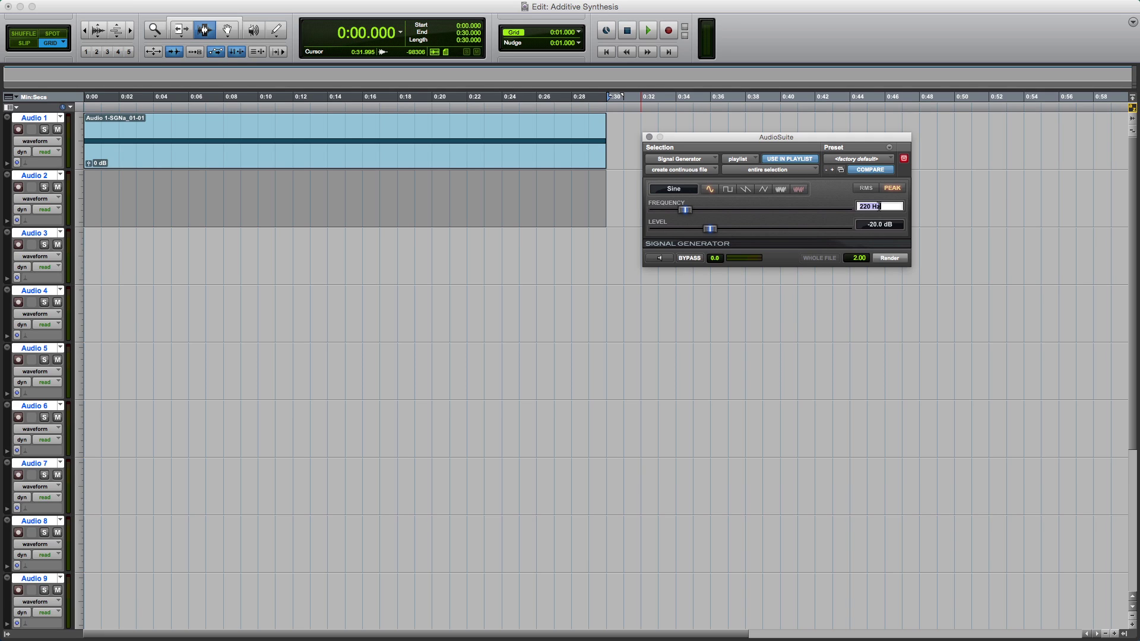
type("440")
key("Return")
left_click(888, 258)
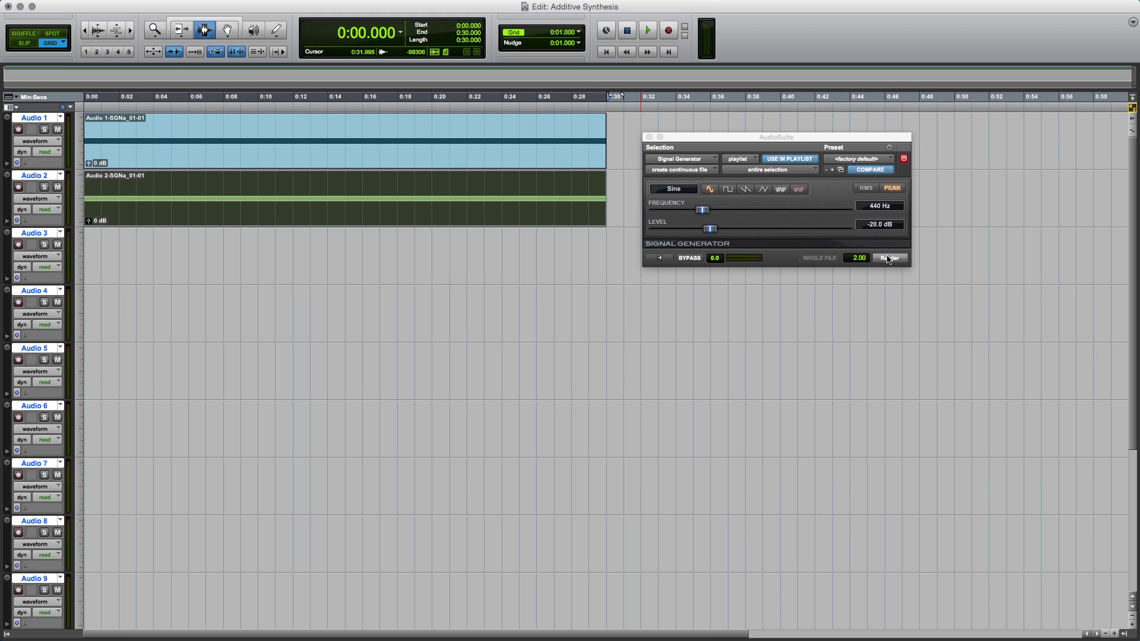
left_click(45, 188)
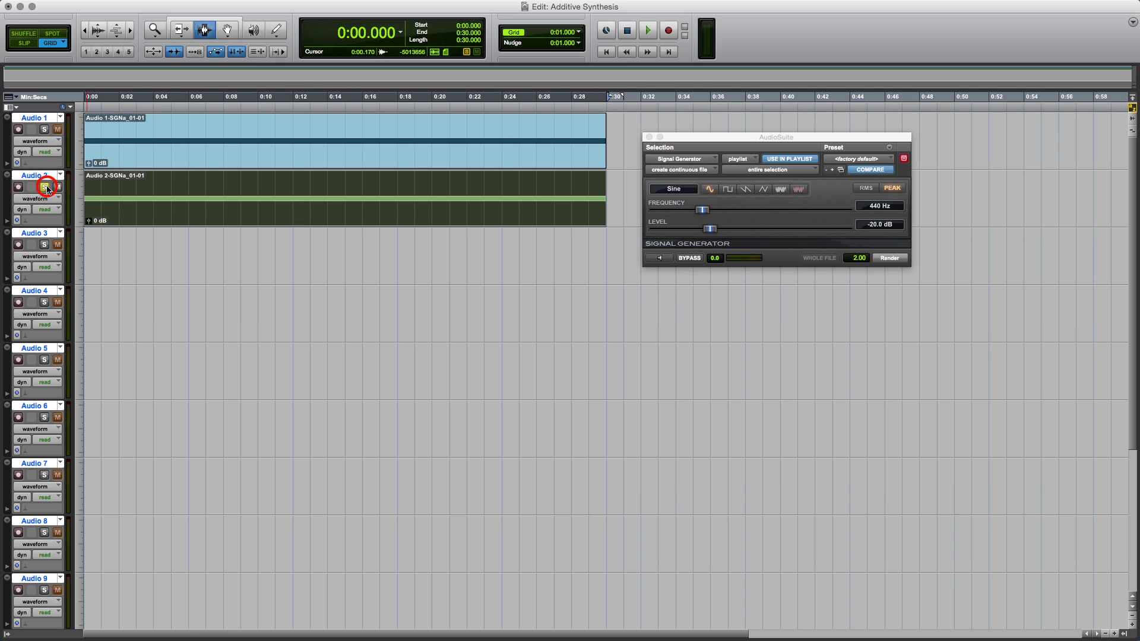
key("space")
left_click(44, 129)
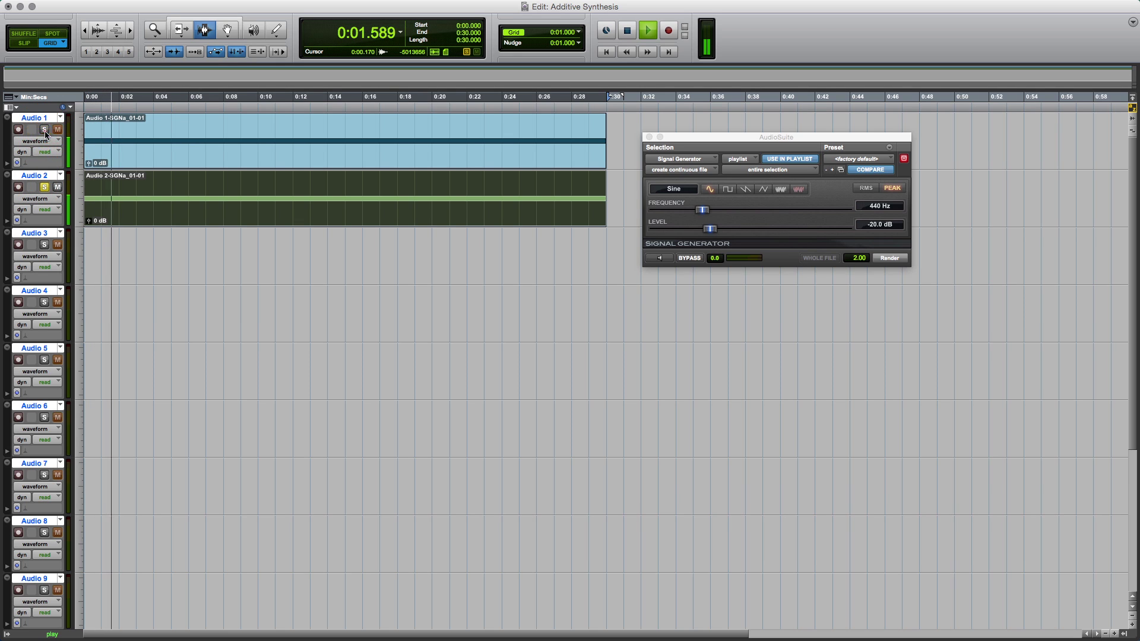
left_click(45, 130)
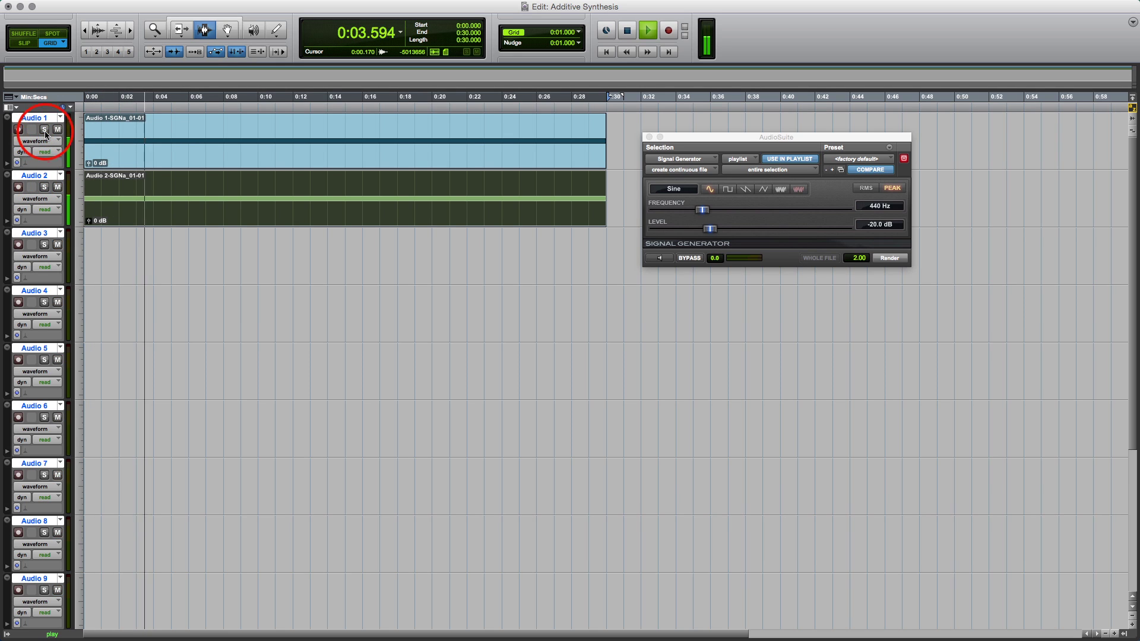
key("space")
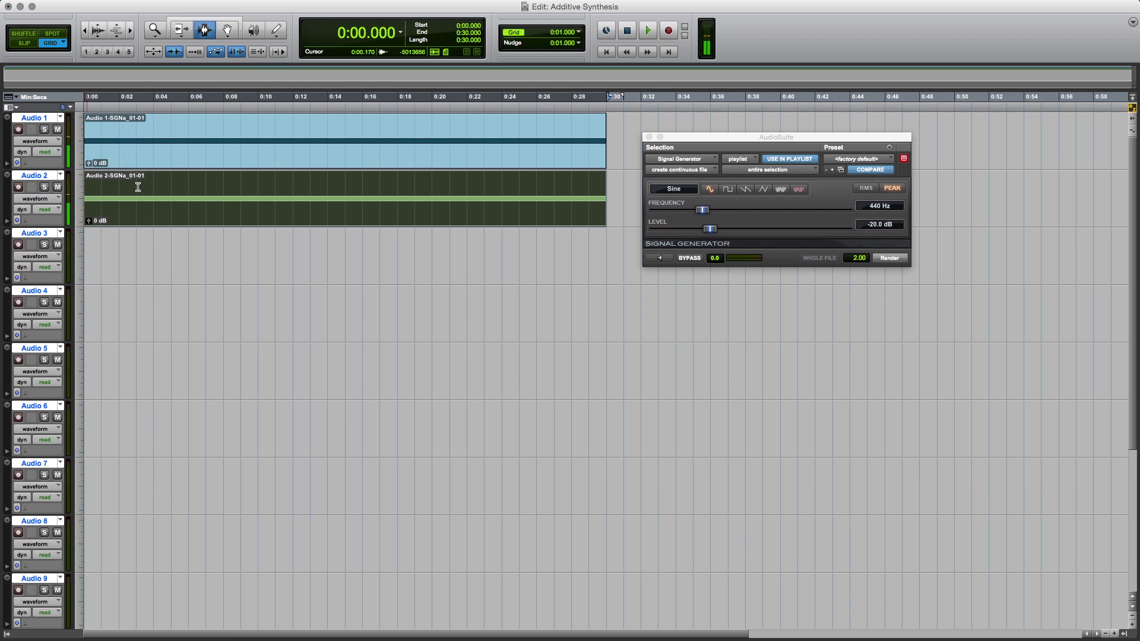
Render a 660 Hz tone onto Audio 3, play the stack, then select 0:00–0:30 on Audio 4
left_click_drag(606, 254, 3, 246)
left_click(877, 207)
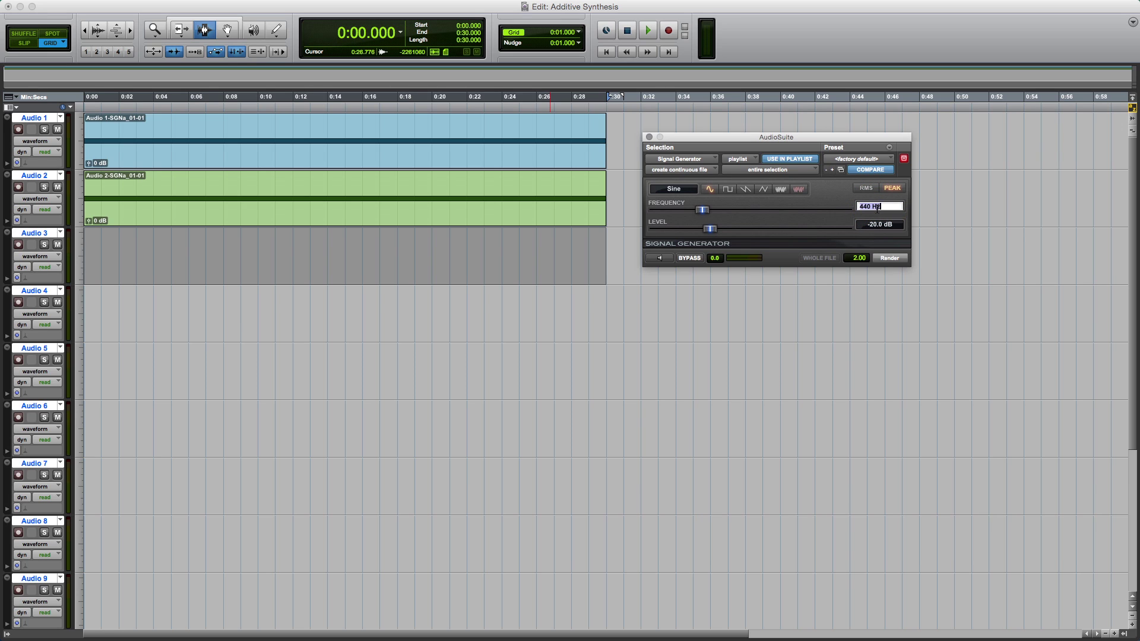
type("660")
key("Return")
left_click(888, 258)
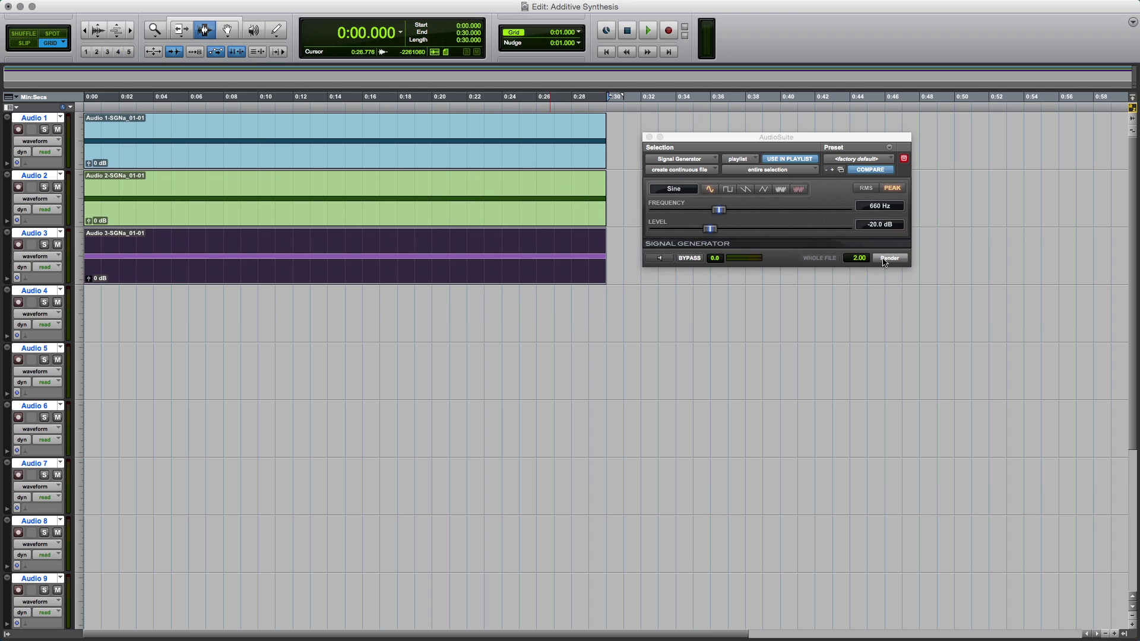
key("space")
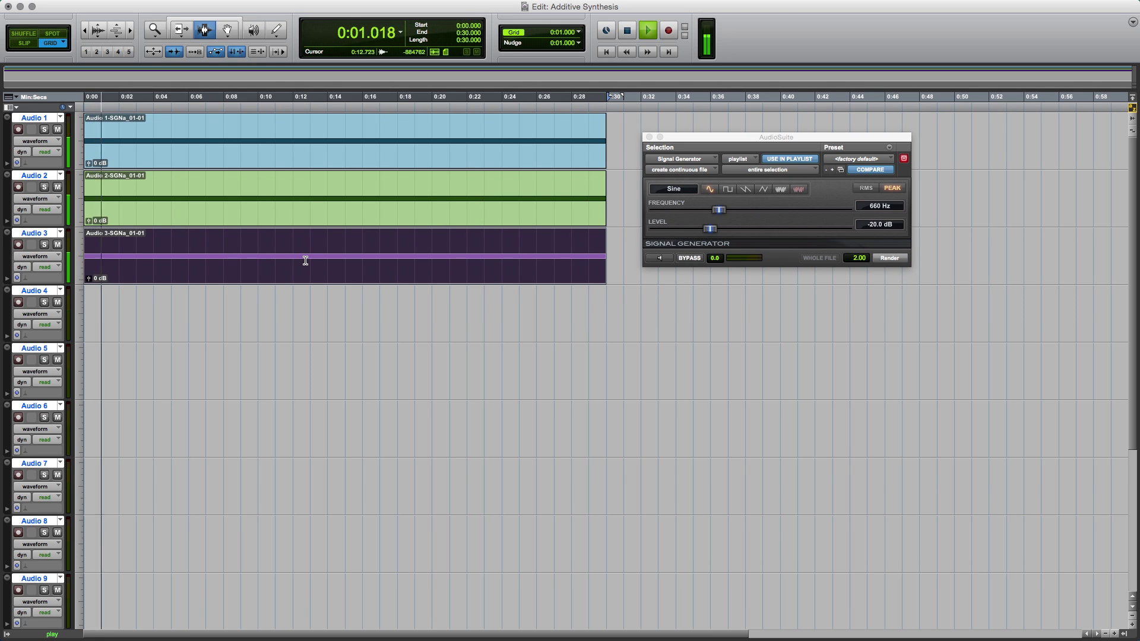
key("space")
left_click(604, 319)
left_click_drag(604, 321, 9, 301)
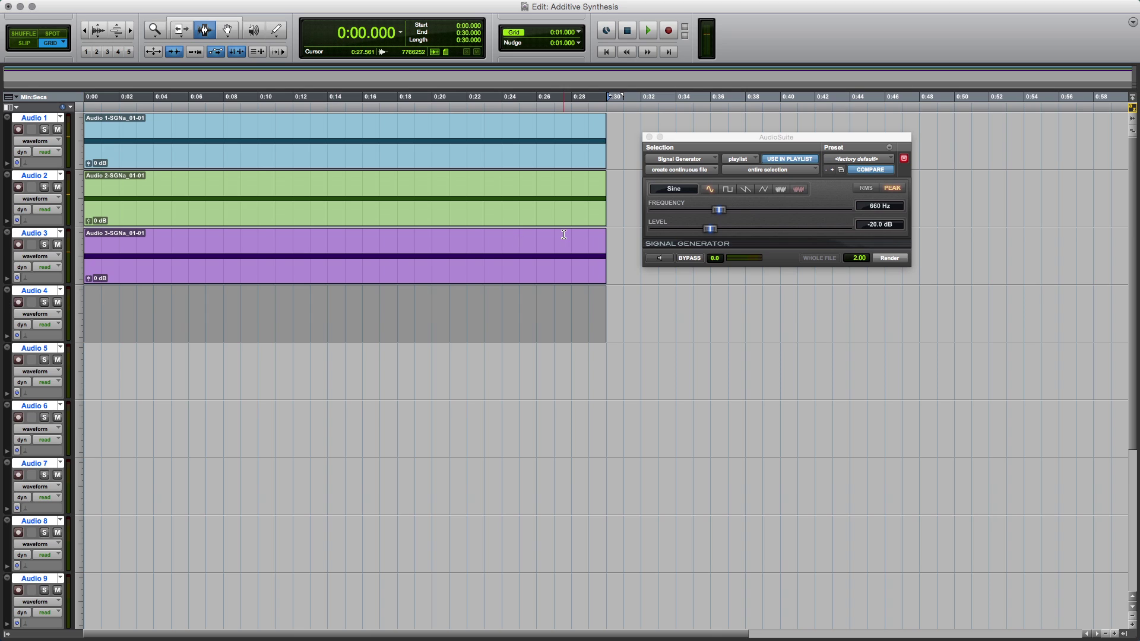
Render 880 Hz and 1100 Hz sine tones onto Audio 4 and Audio 5
left_click(874, 205)
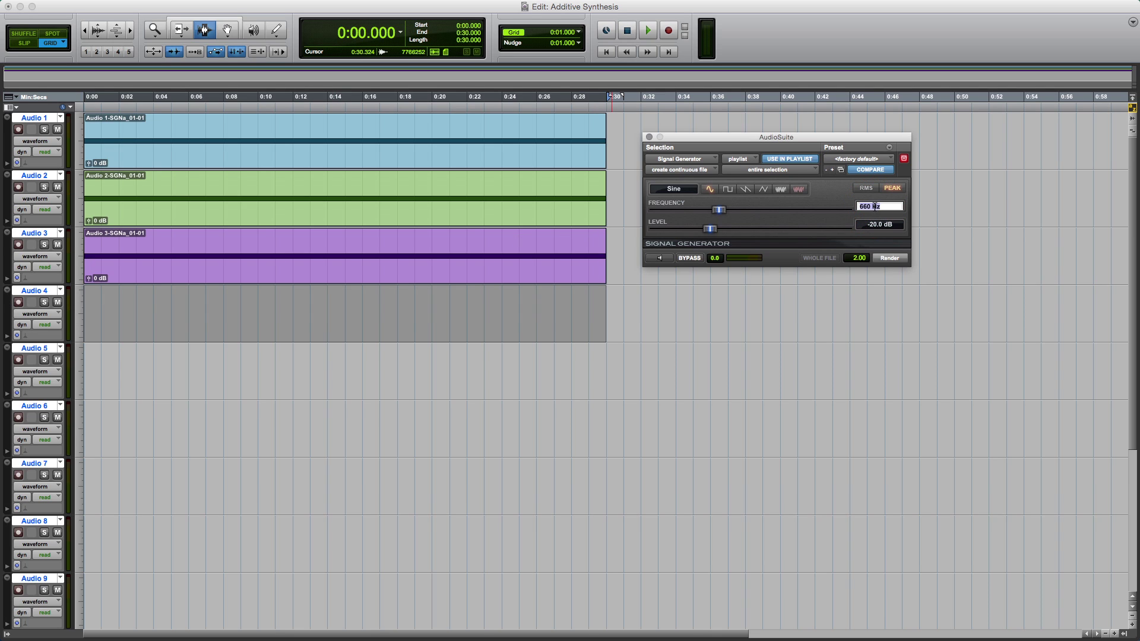
type("880")
key("Return")
left_click(884, 260)
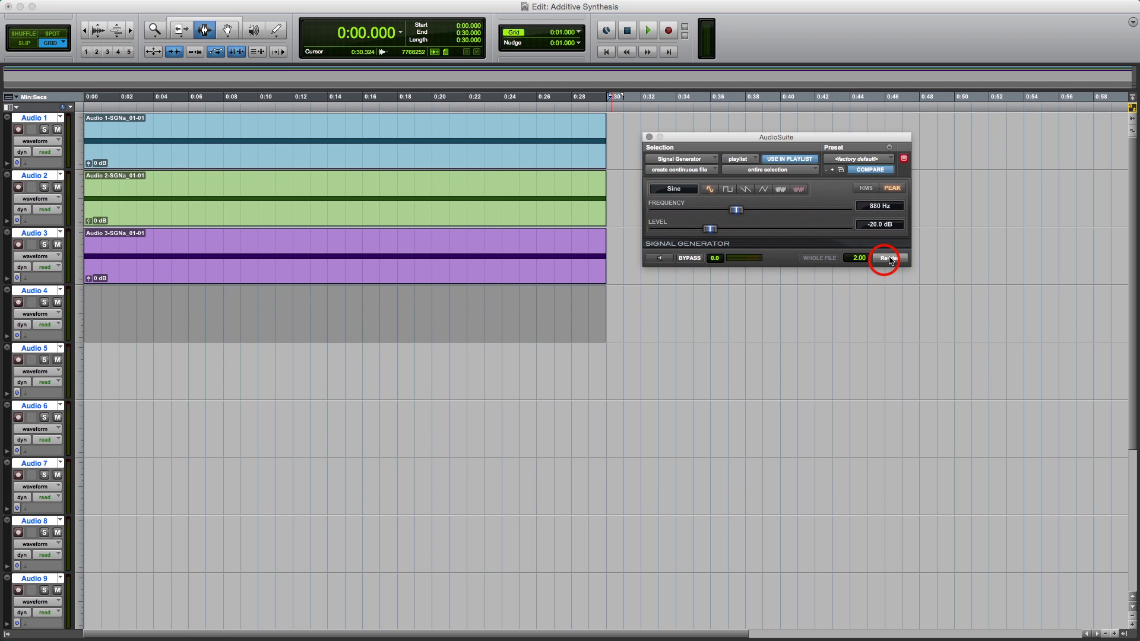
left_click_drag(602, 351, 2, 342)
left_click(877, 207)
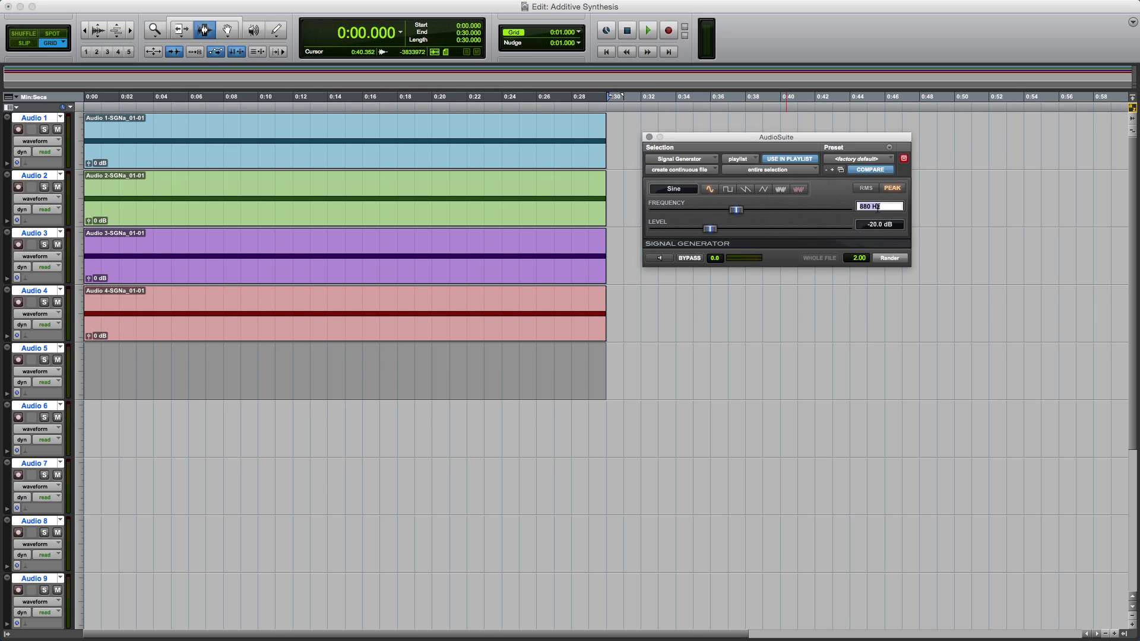
type("1100")
left_click(889, 258)
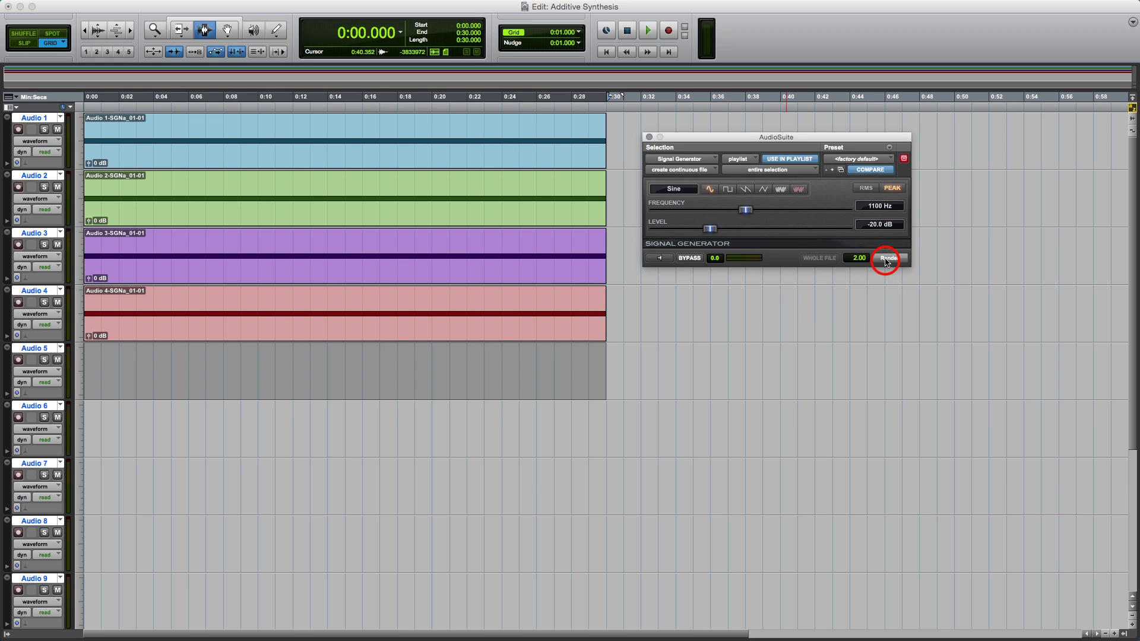
Render a 1320 Hz tone onto Audio 6, then select a range on Audio 7
left_click_drag(602, 414, 5, 429)
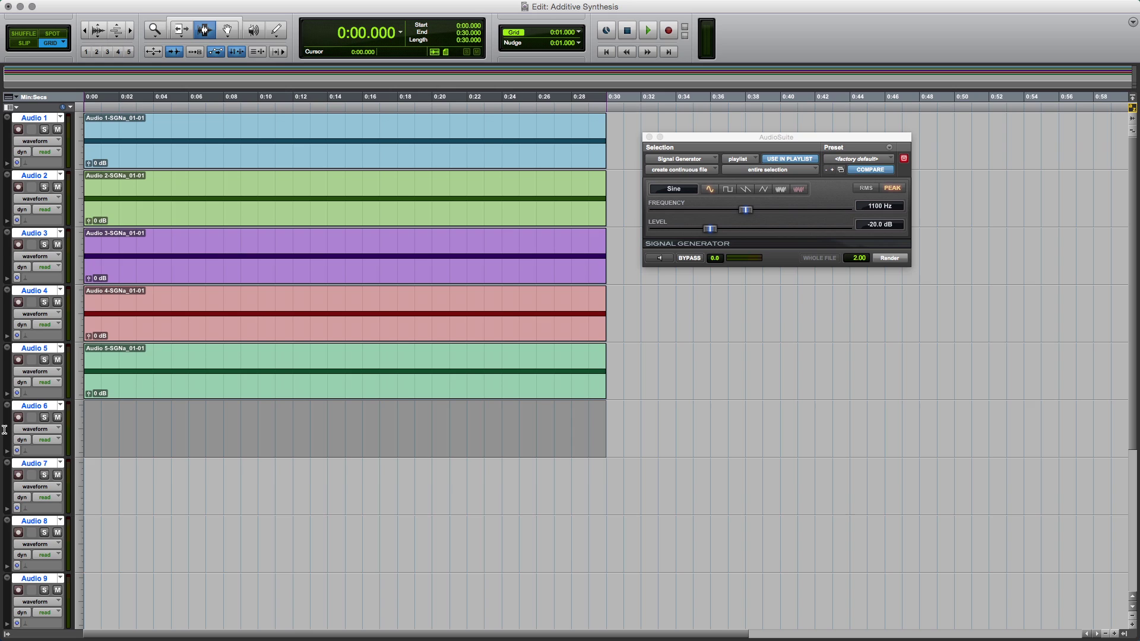
left_click(867, 205)
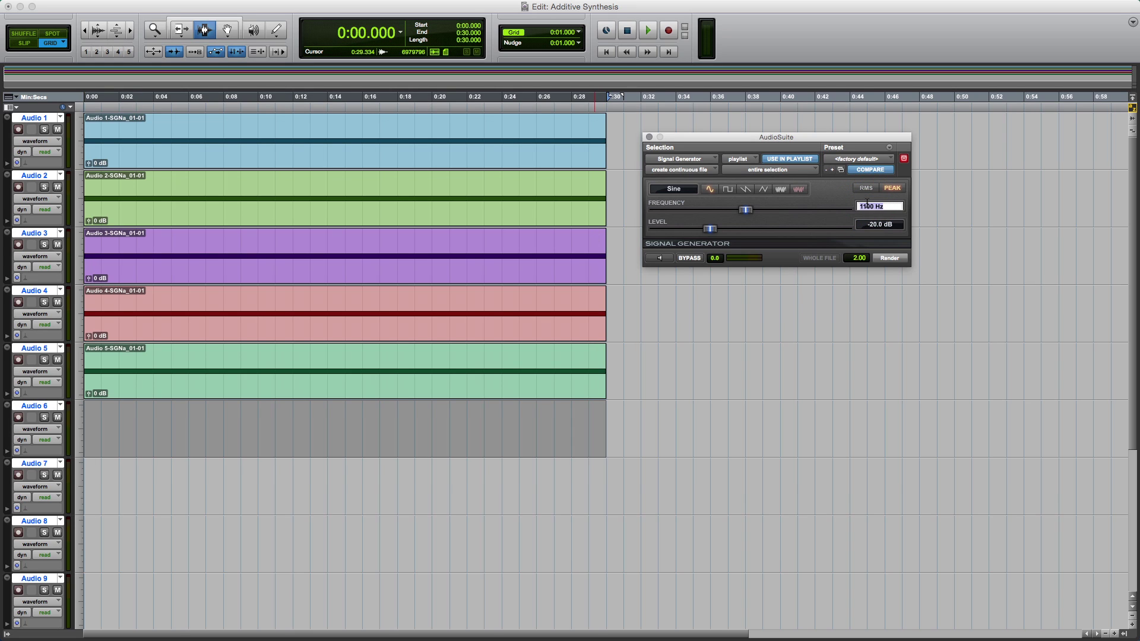
type("1320")
key("Return")
left_click(888, 259)
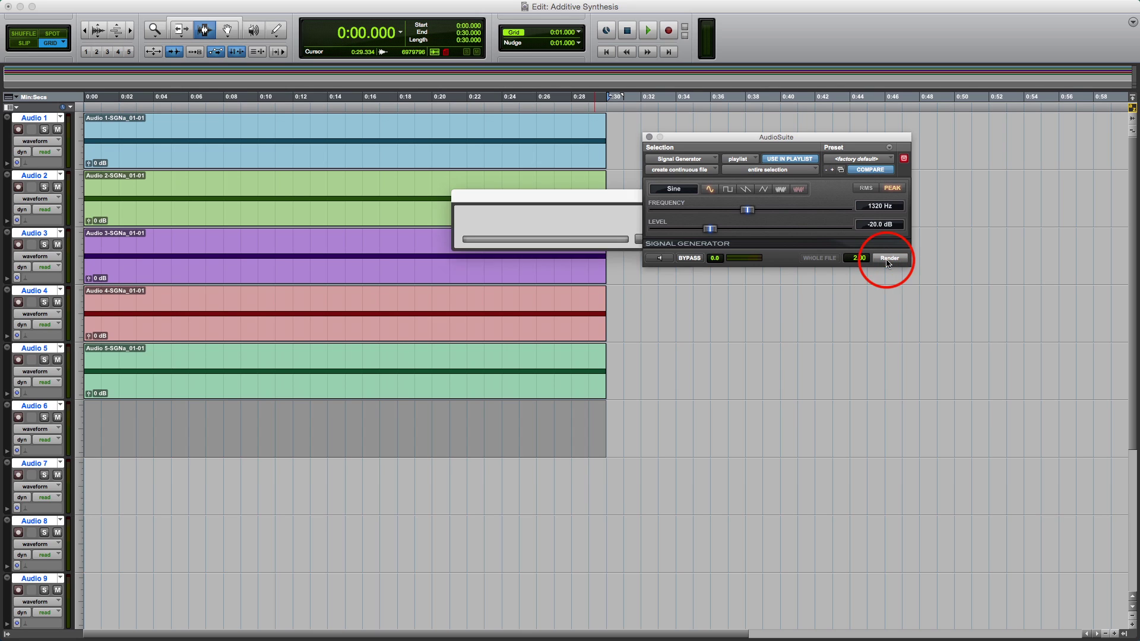
left_click_drag(603, 476, 84, 476)
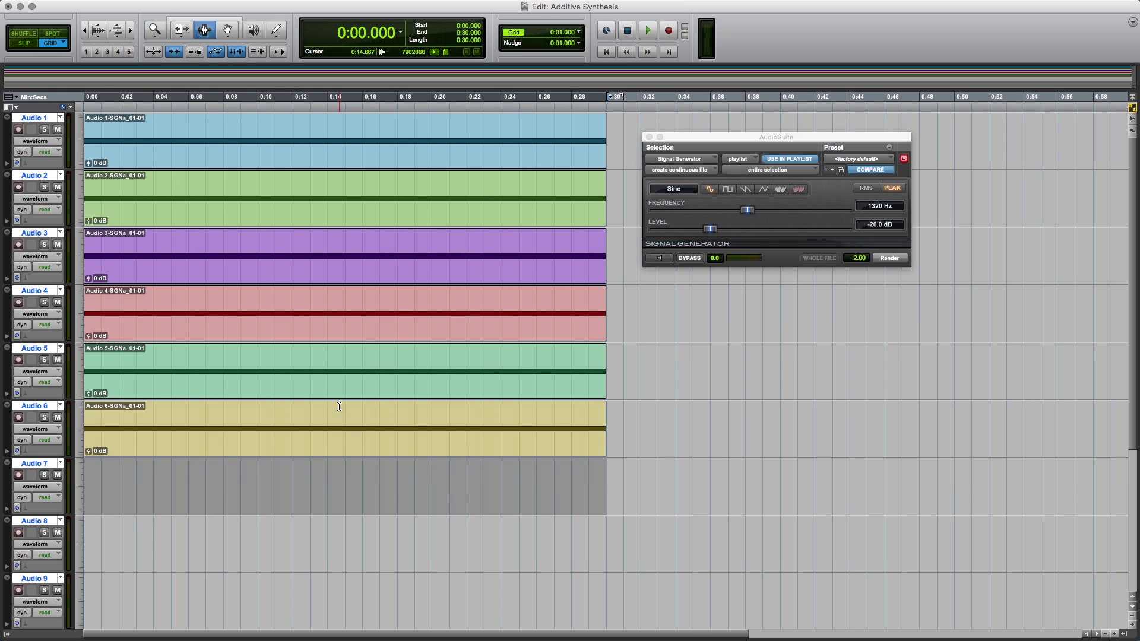
Render 1540 Hz and 1760 Hz sine tones onto Audio 7 and Audio 8
left_click(876, 209)
left_click(876, 206)
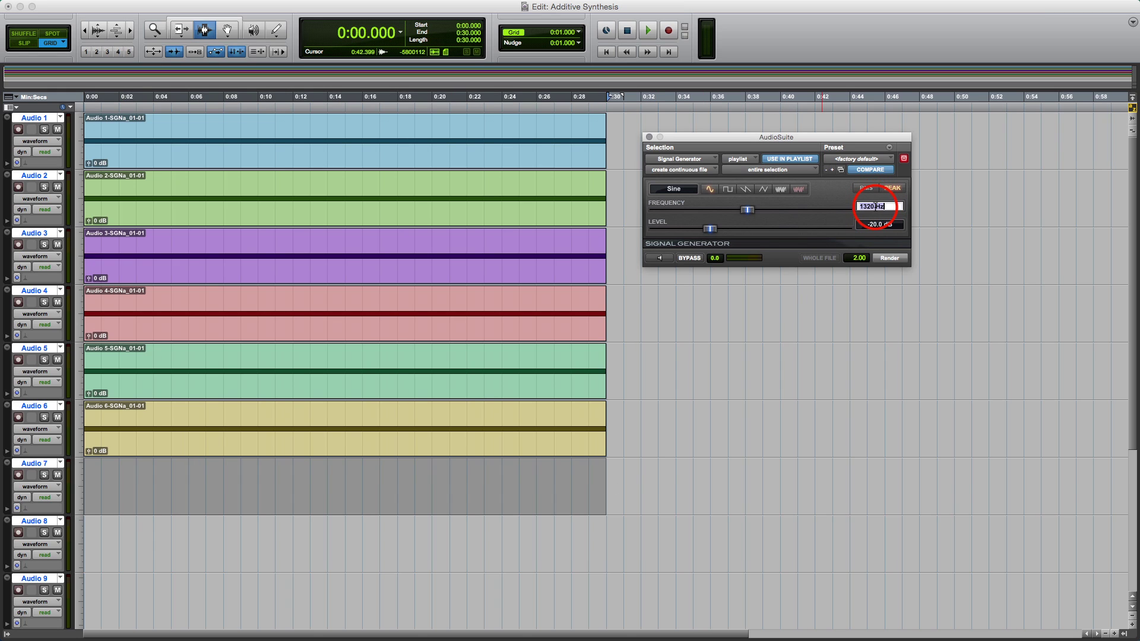
type("1540")
left_click(887, 258)
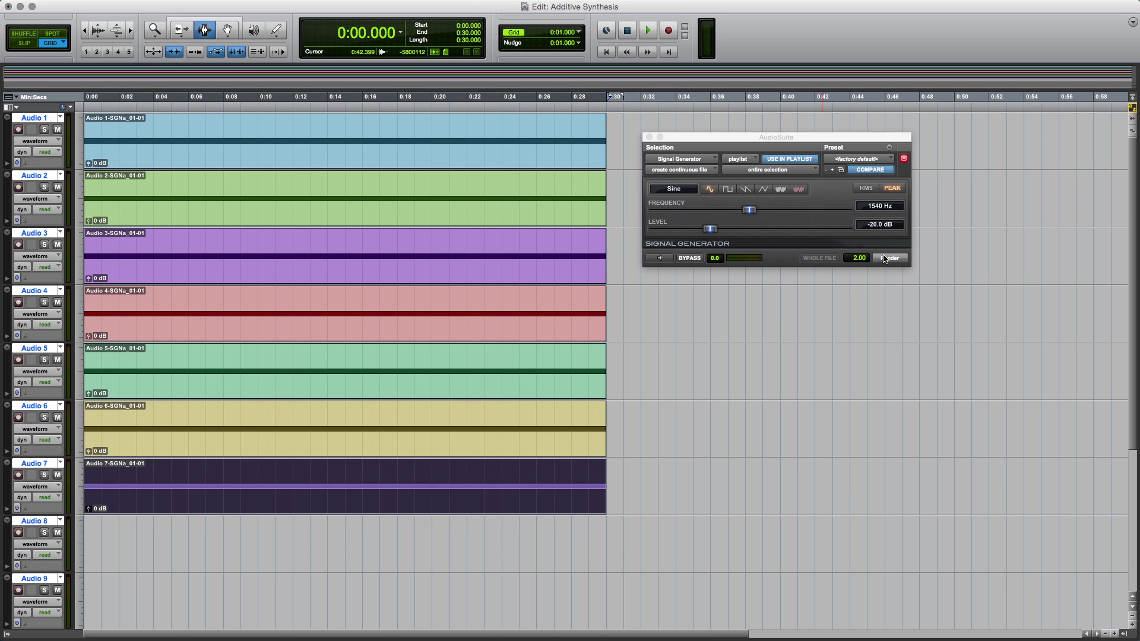
left_click_drag(600, 536, 29, 550)
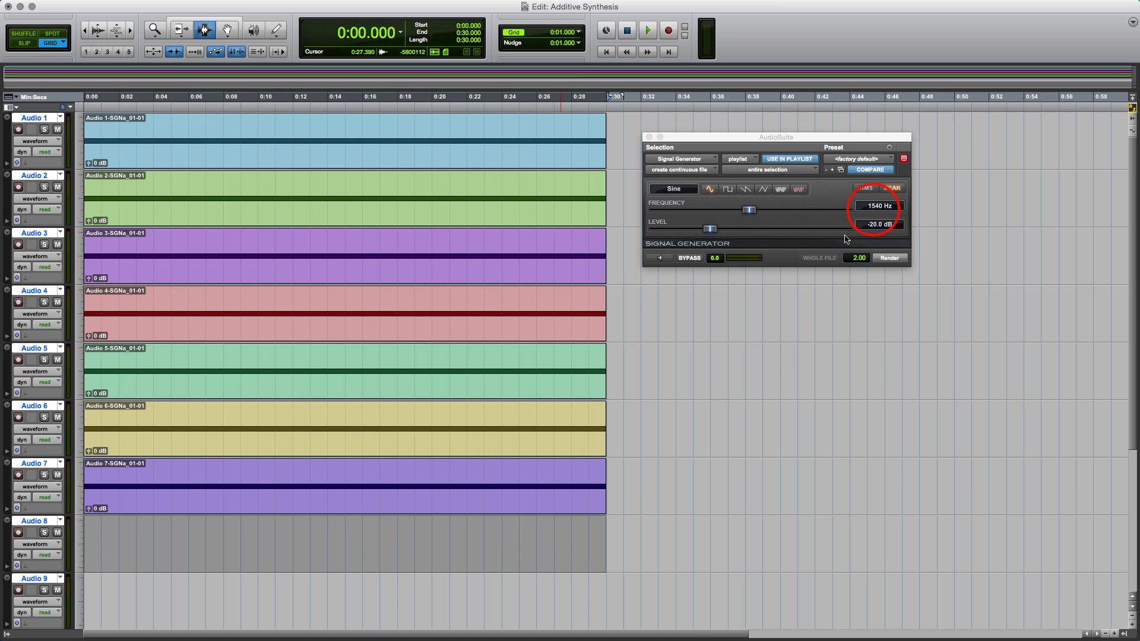
left_click(875, 208)
type("1")
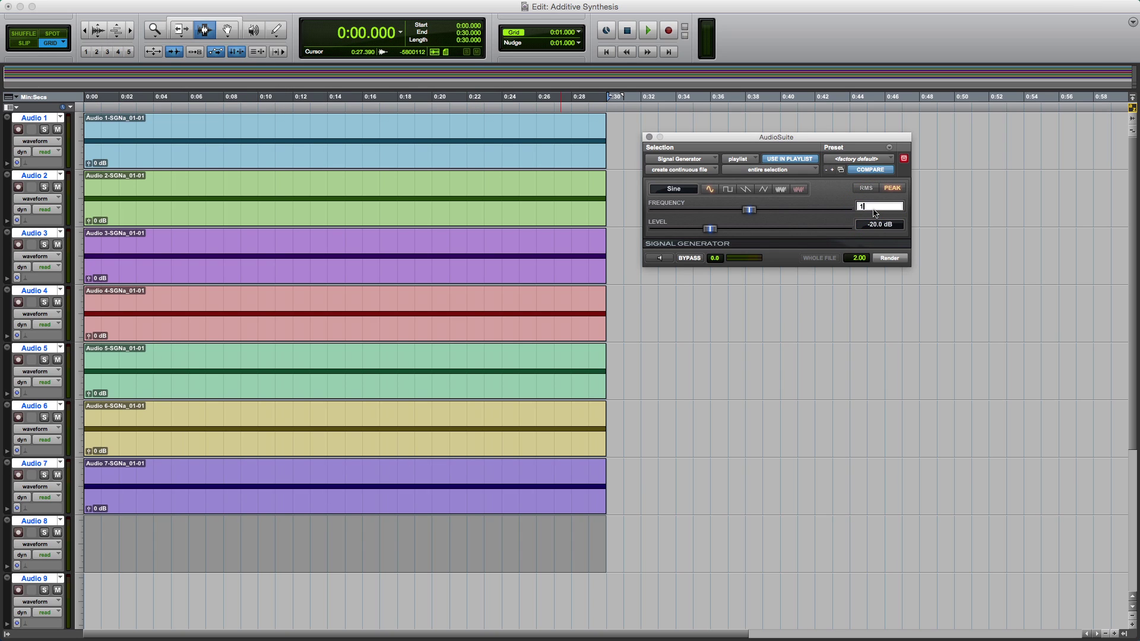
type("760")
key("Return")
left_click(889, 257)
Render 1980 Hz and 2200 Hz sine tones onto Audio 9 and Audio 10
scroll(565, 516, "down", 4)
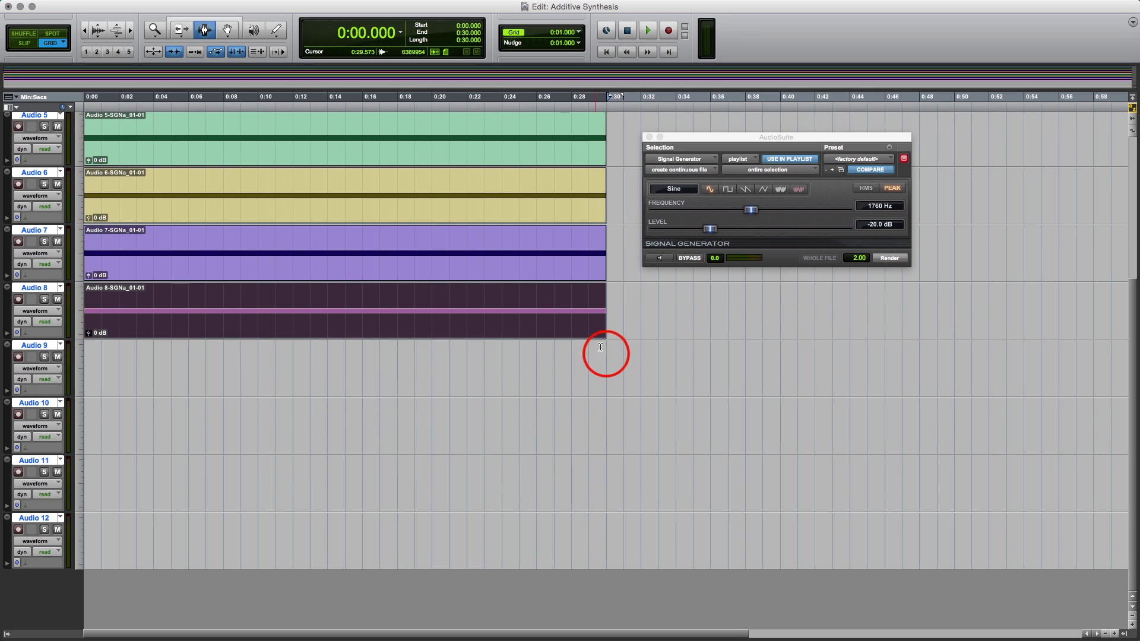
left_click_drag(606, 353, 26, 361)
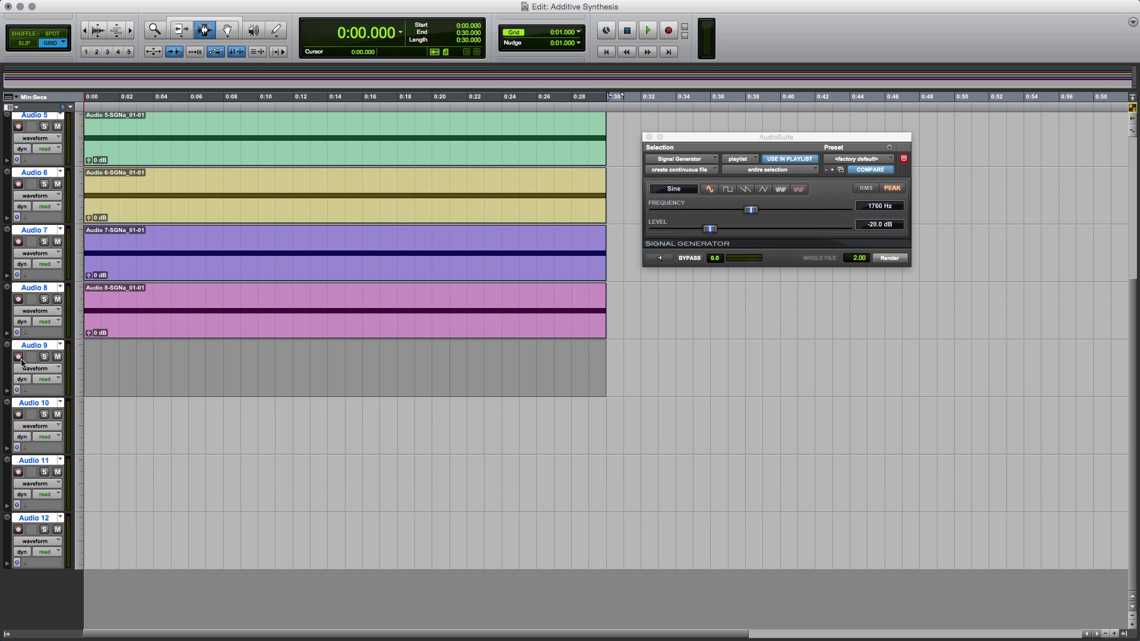
left_click(881, 208)
type("1980")
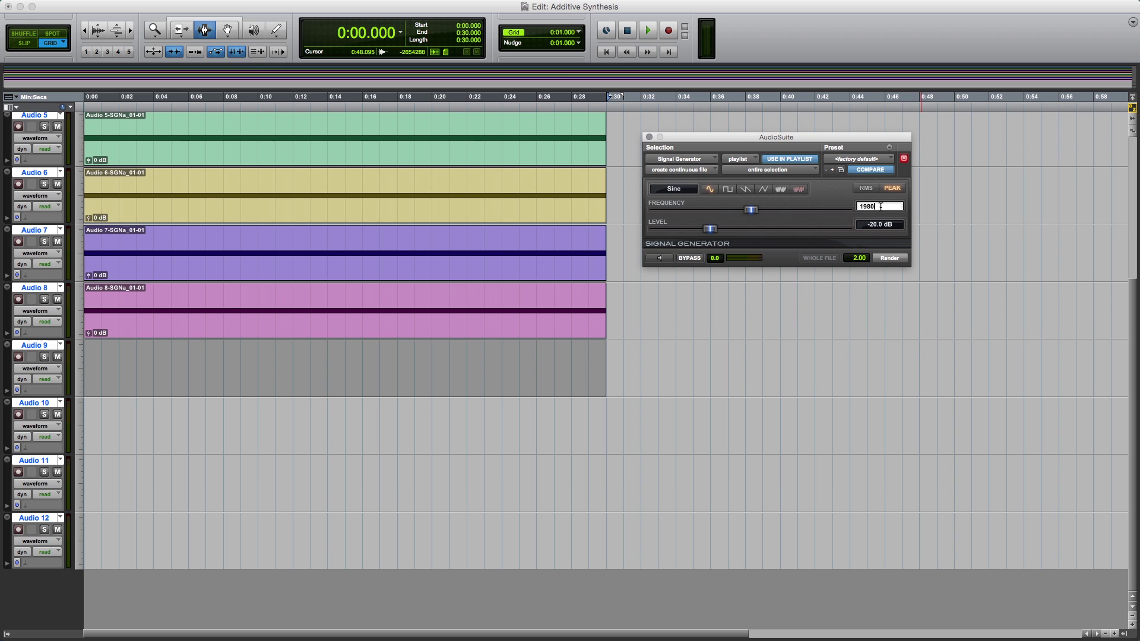
left_click(888, 259)
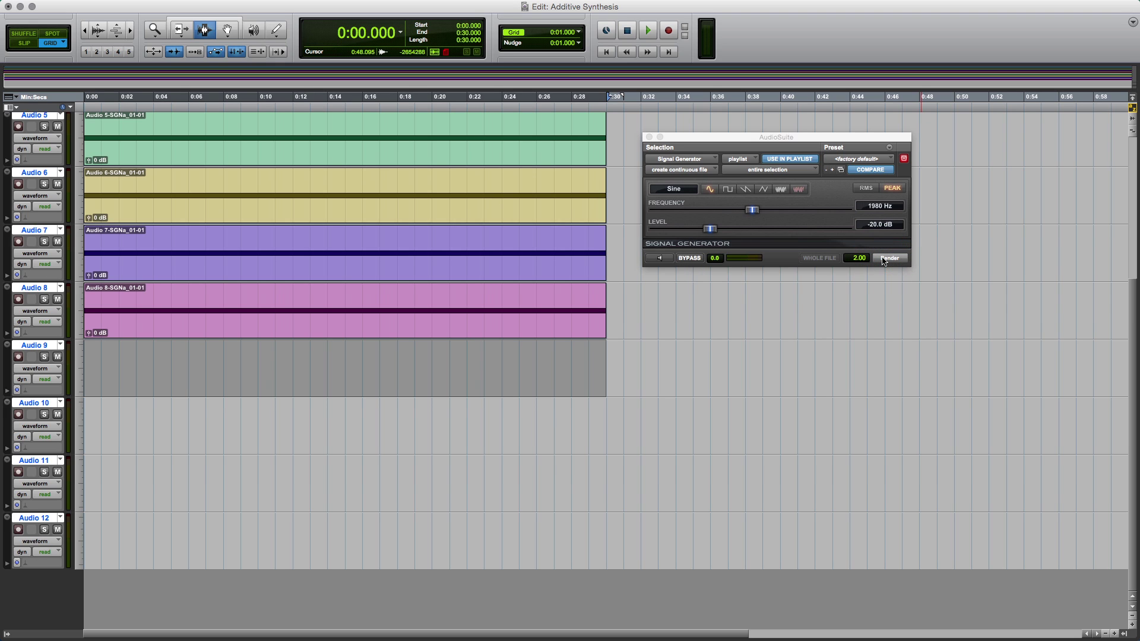
left_click_drag(603, 415, 85, 410)
left_click(869, 207)
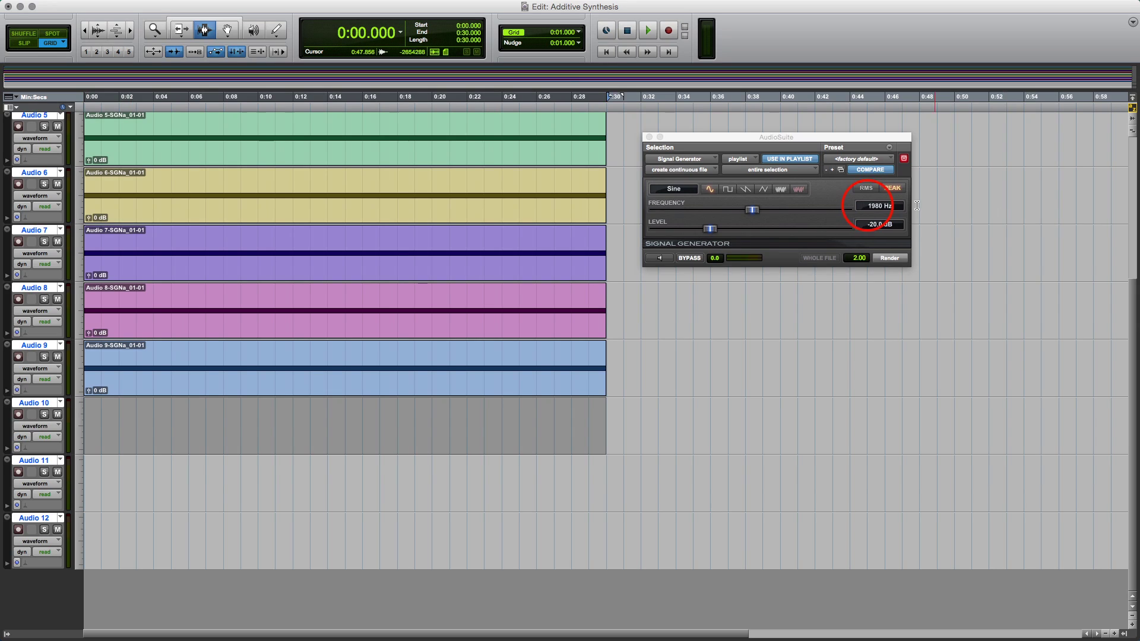
type("2200")
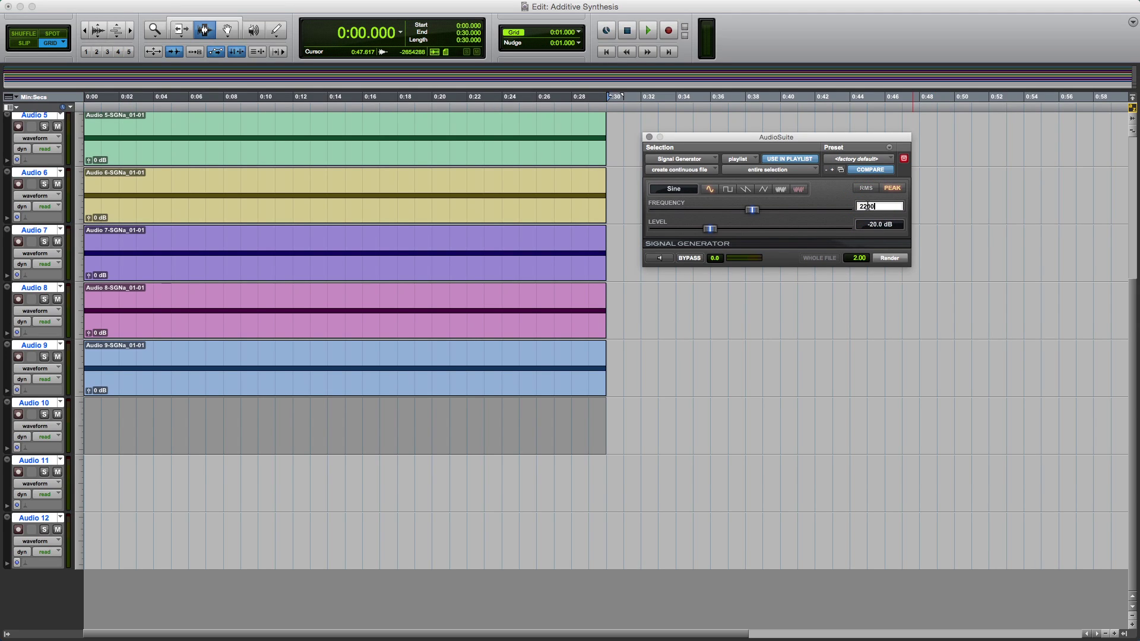
key("Return")
left_click(891, 260)
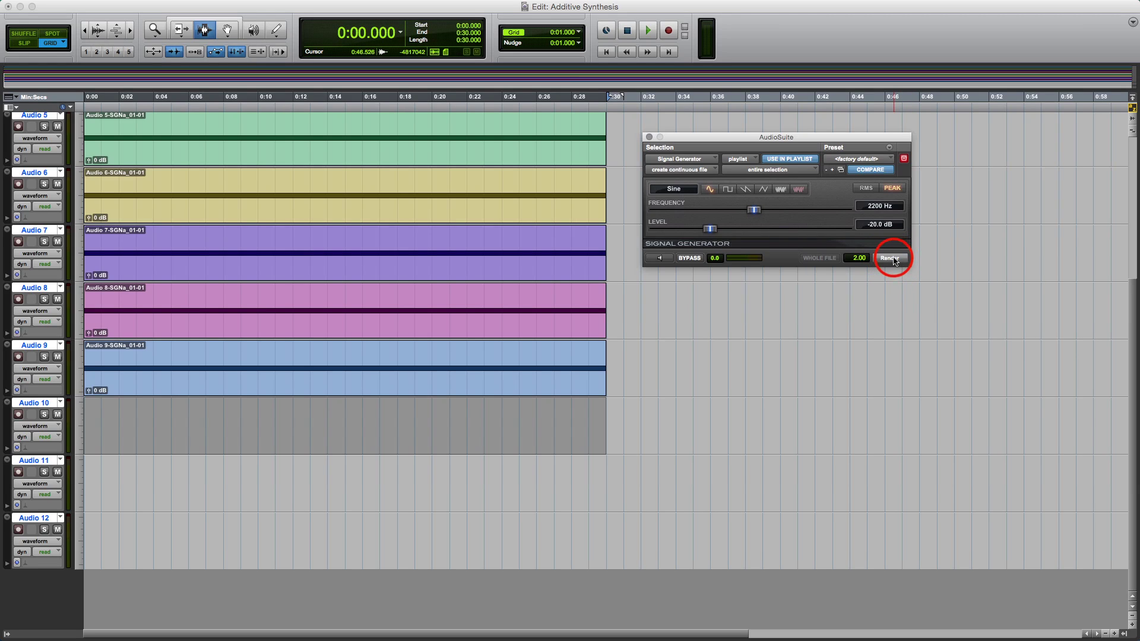
Render 2420 Hz and 2640 Hz sine tones onto Audio 11 and Audio 12
left_click_drag(601, 478, 43, 484)
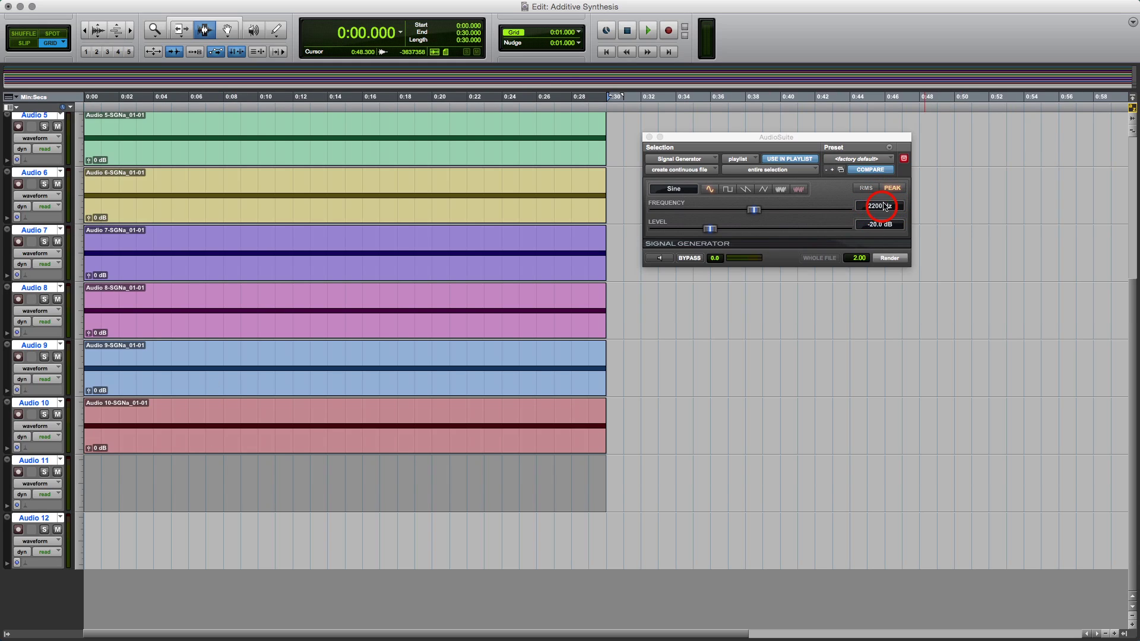
left_click(881, 206)
type("2420")
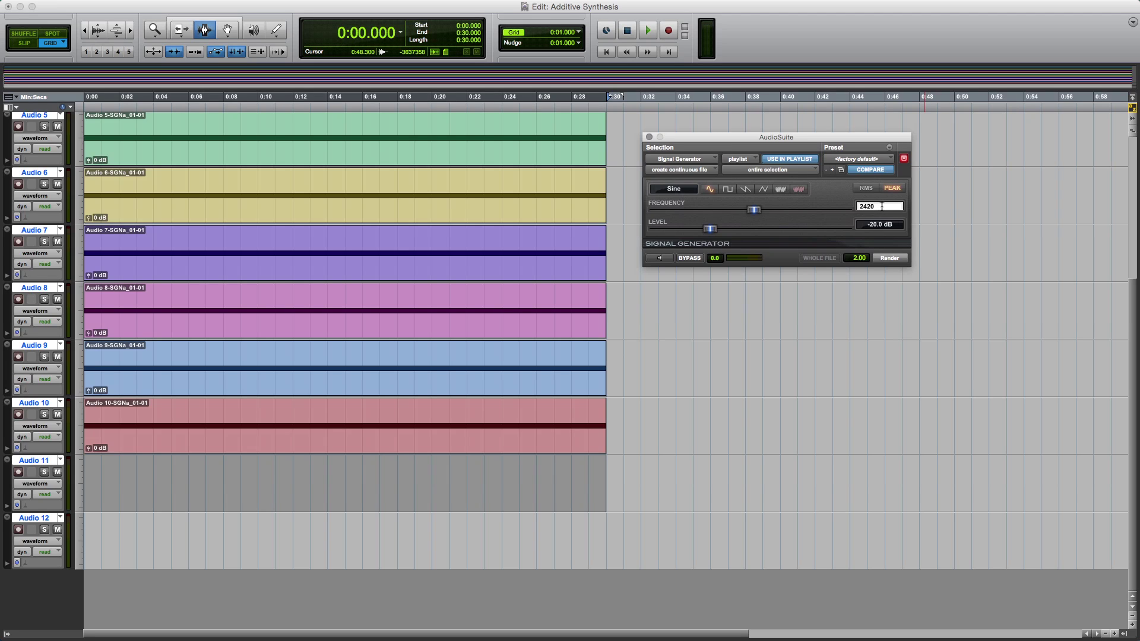
key("Return")
left_click(889, 258)
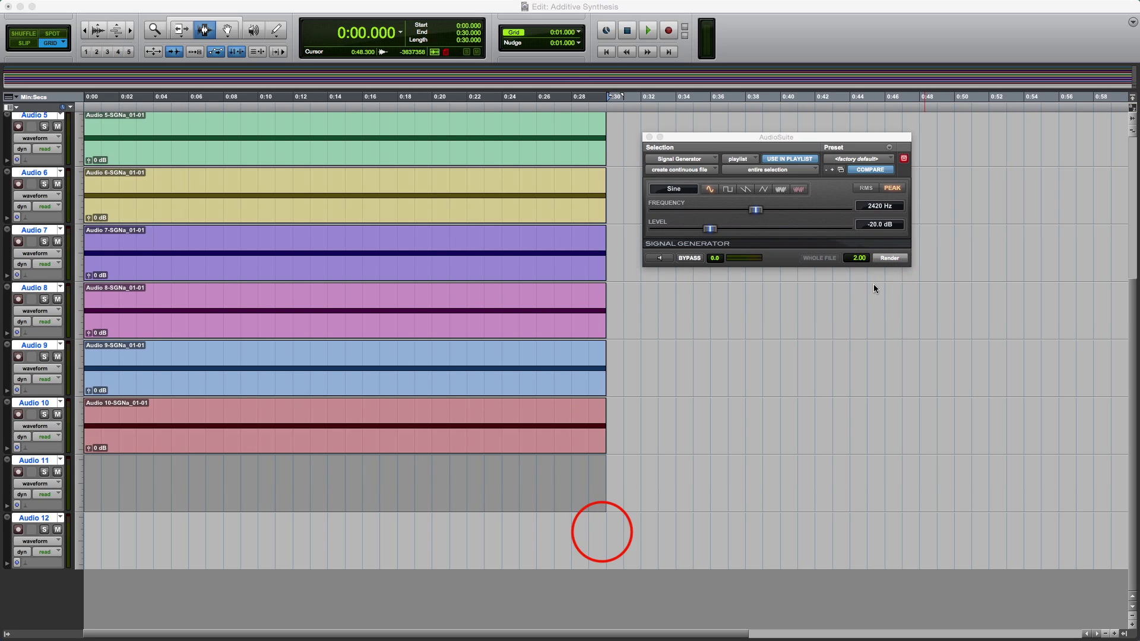
left_click_drag(622, 514, 3, 517)
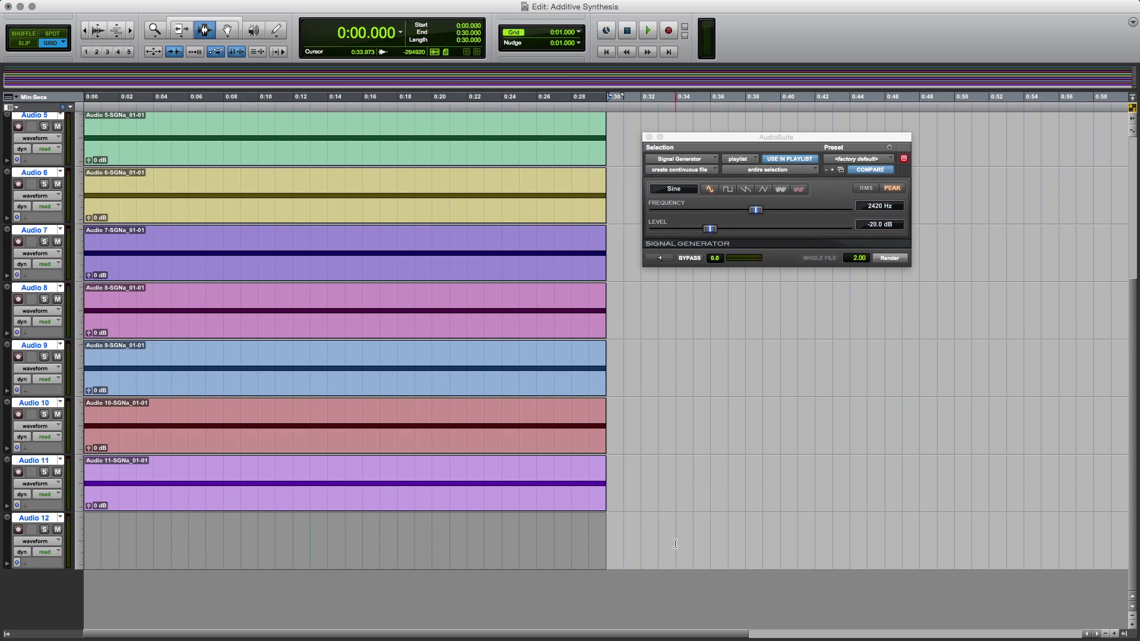
left_click(877, 206)
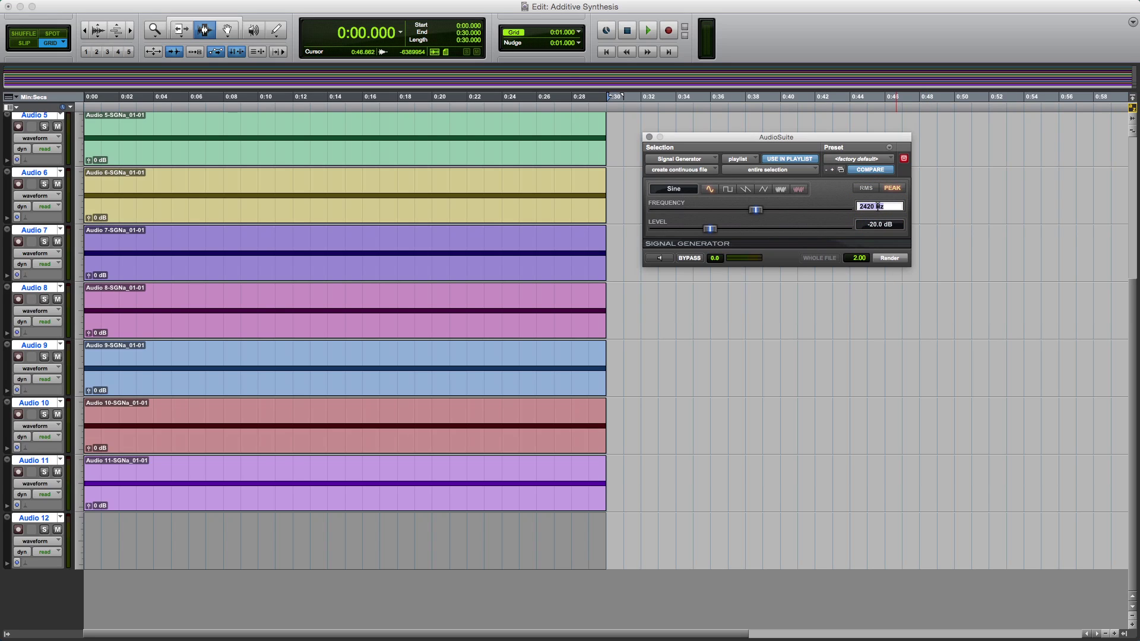
type("2640")
left_click(887, 259)
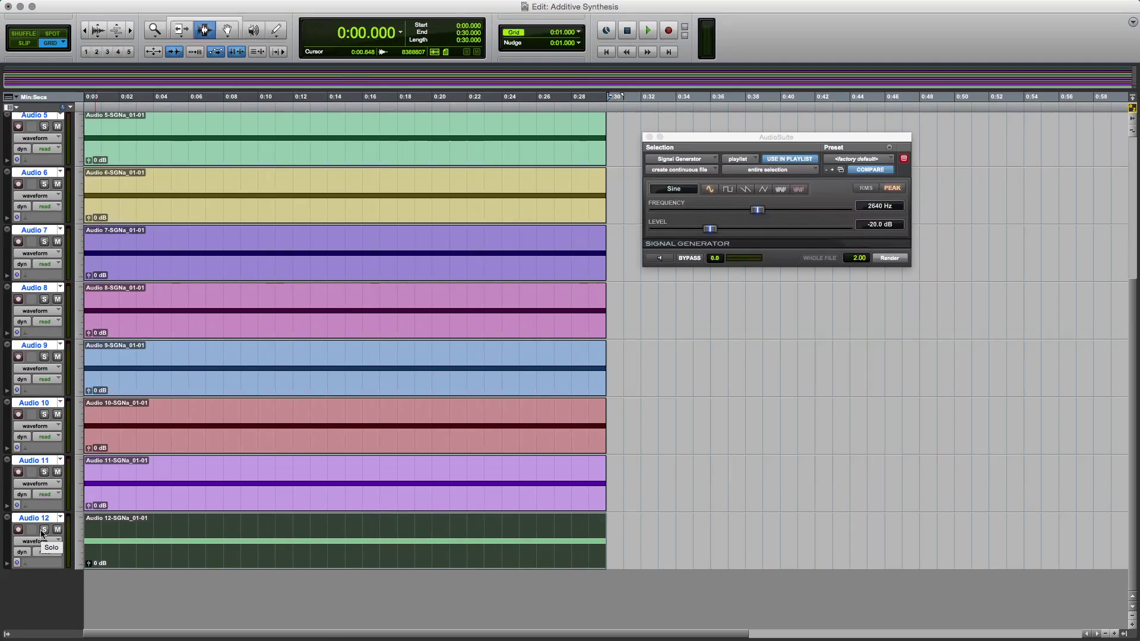
In the Mix window, deselect all tracks and solo each channel from Audio 12 down to Audio 1
key("super+equal")
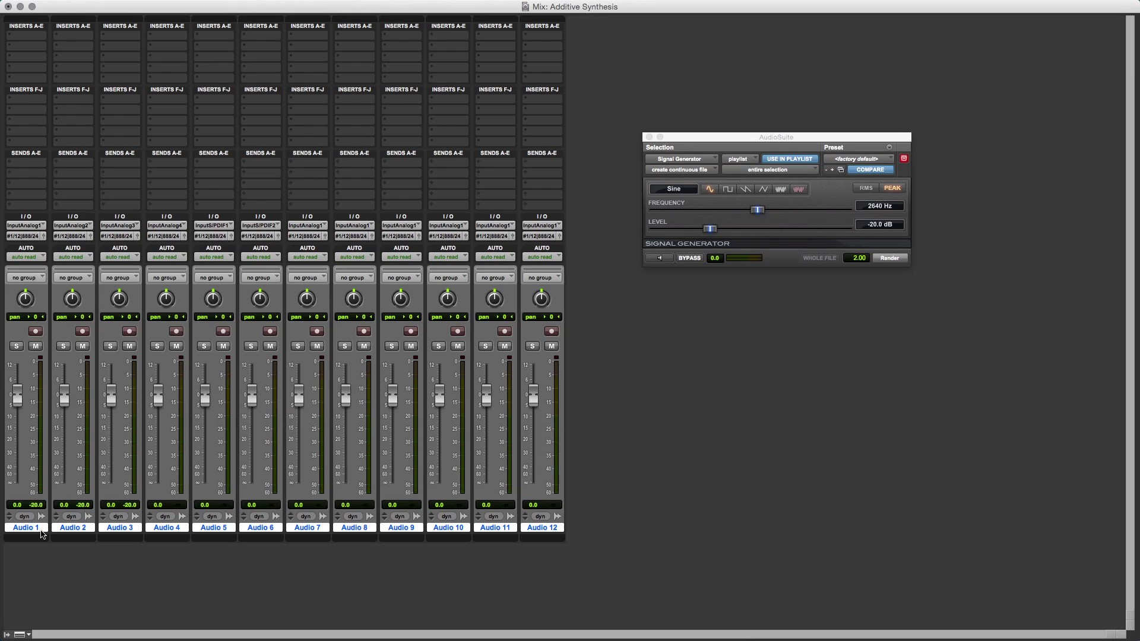
left_click(542, 530, "alt")
left_click(533, 346)
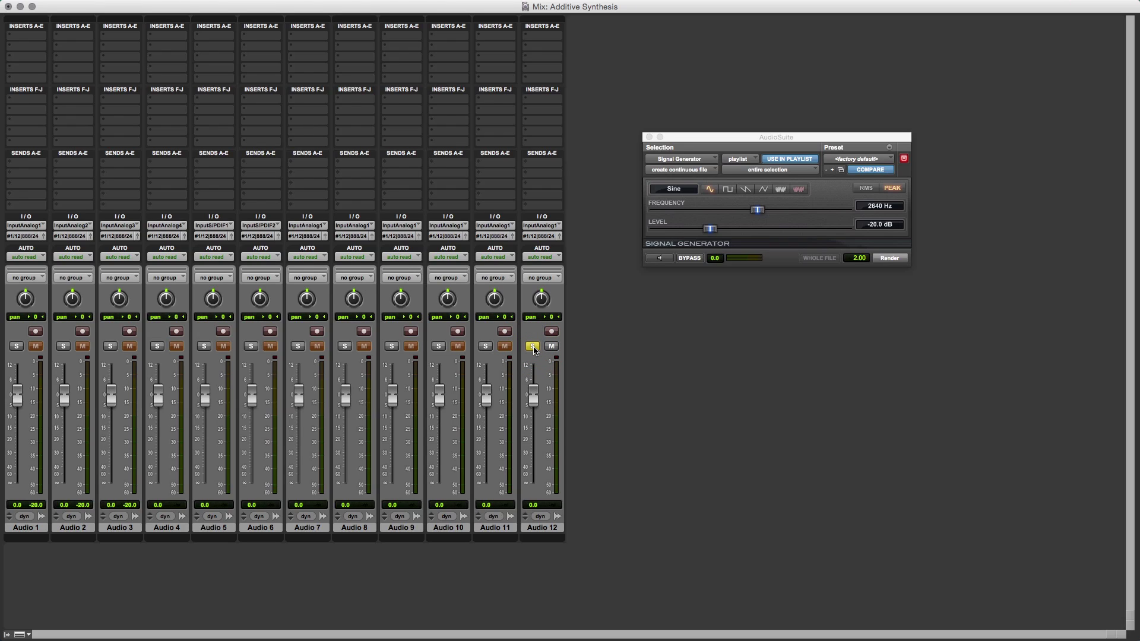
left_click(486, 346, "super")
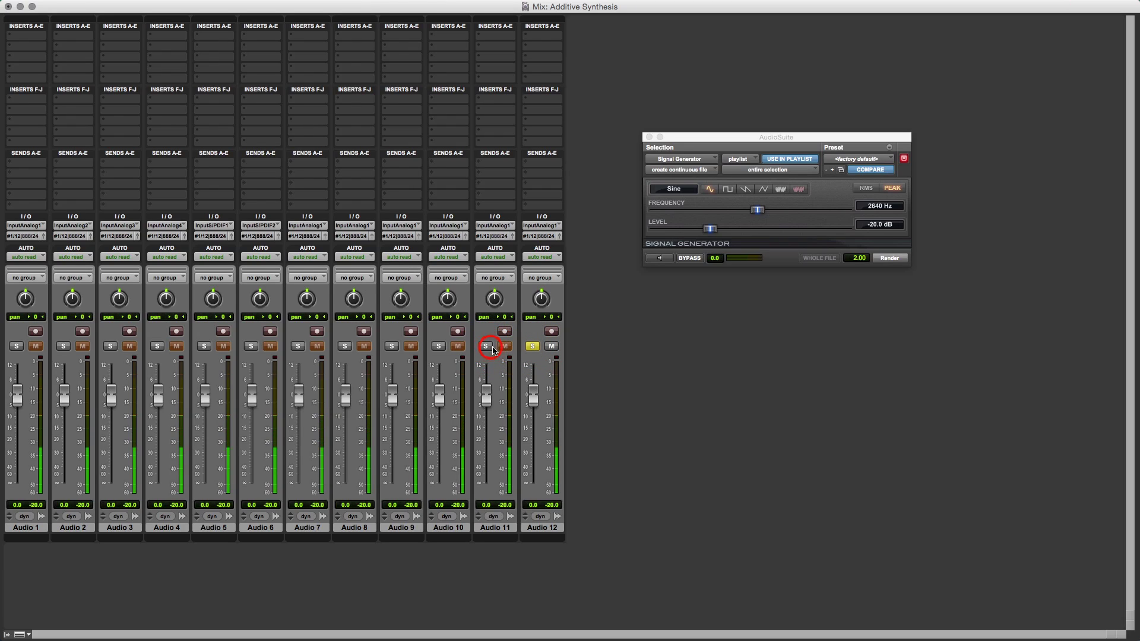
left_click(439, 346, "super")
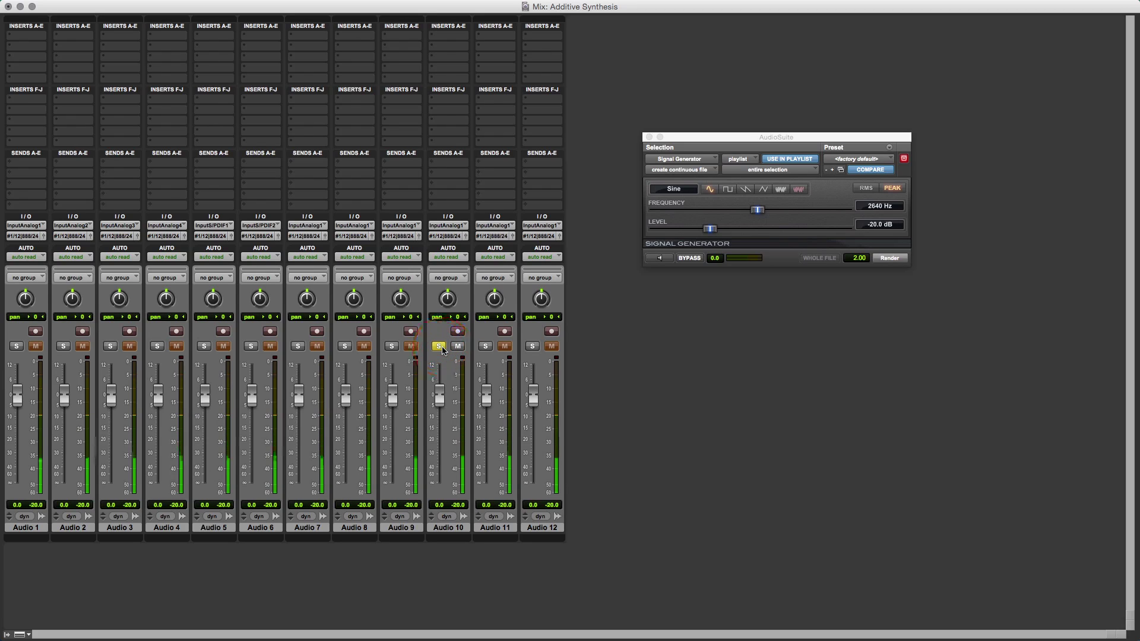
left_click(391, 346, "super")
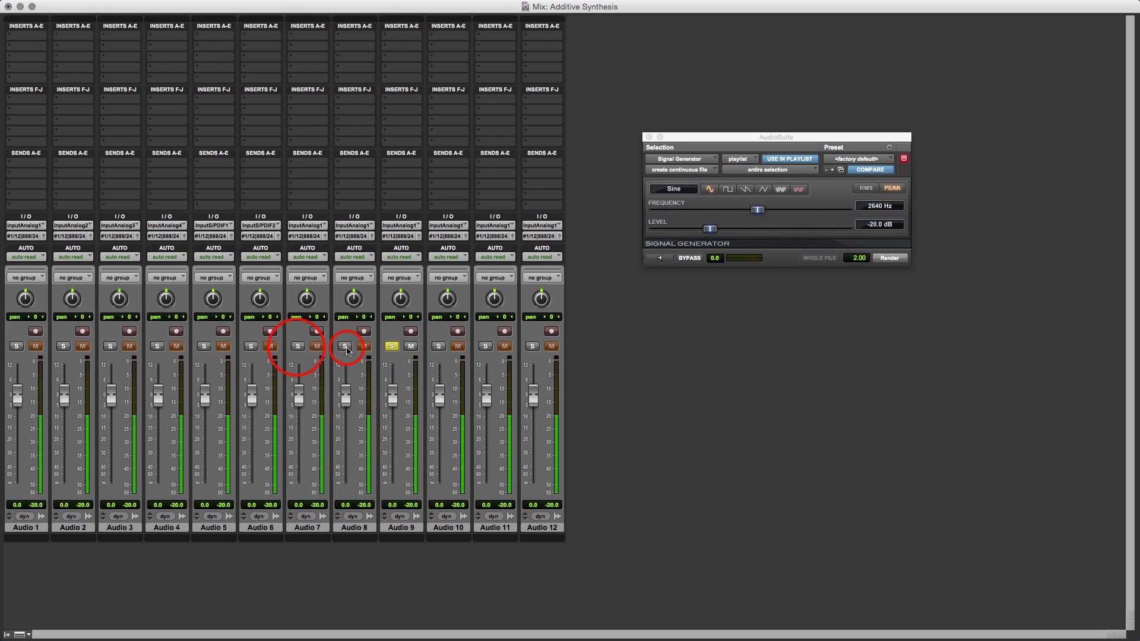
left_click(344, 346, "super")
left_click(297, 346, "super")
left_click(250, 346, "super")
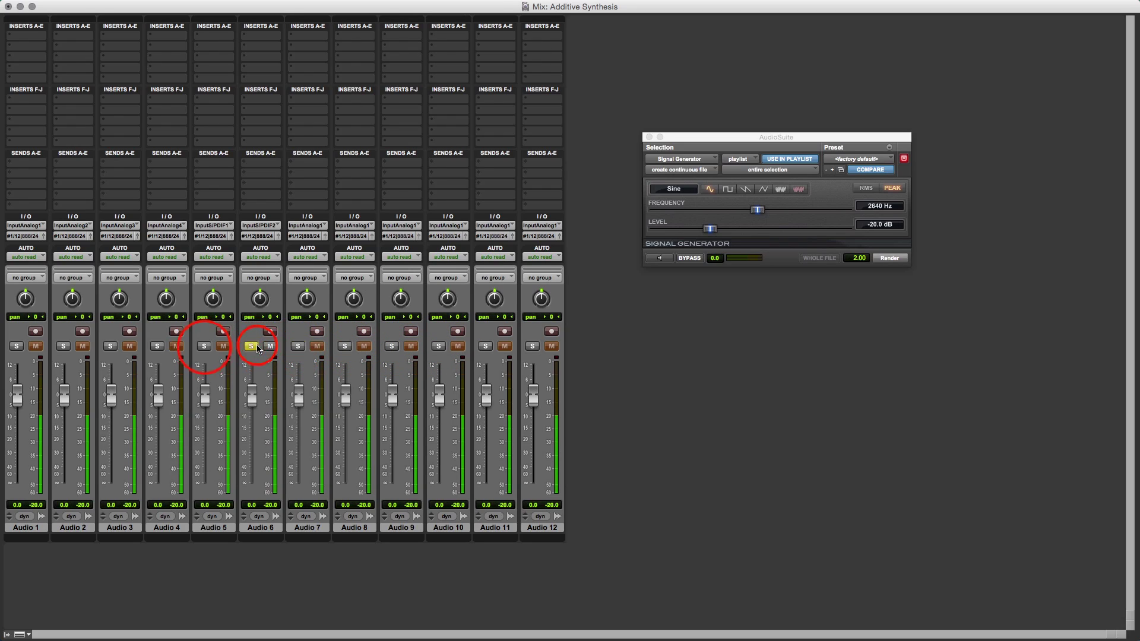
left_click(205, 346, "super")
left_click(157, 347, "super")
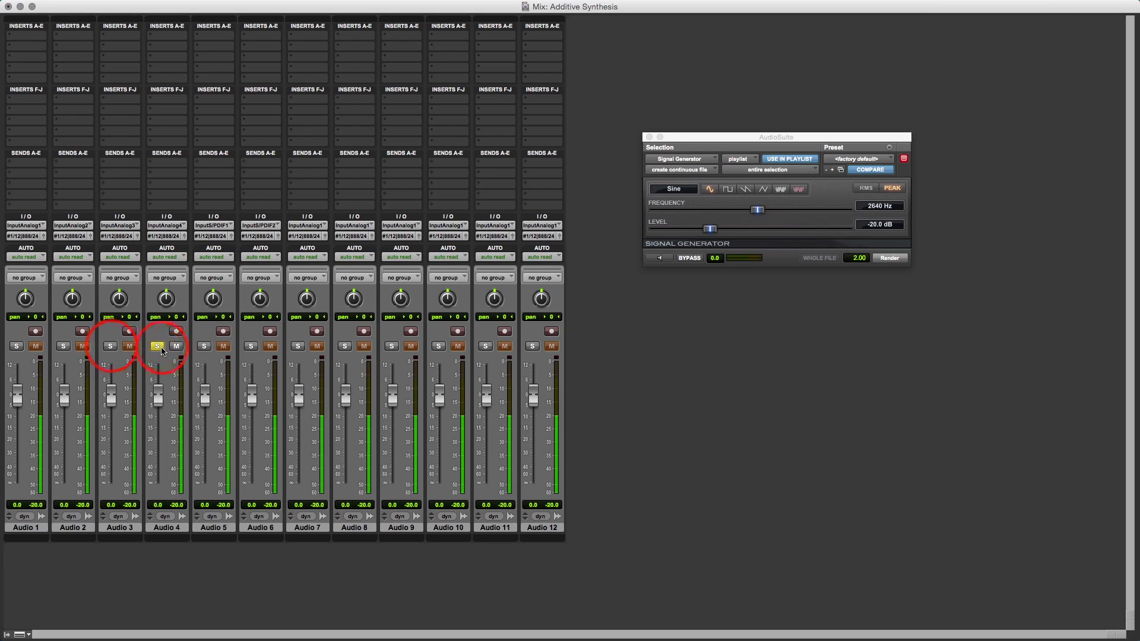
left_click(110, 346, "super")
left_click(63, 346, "super")
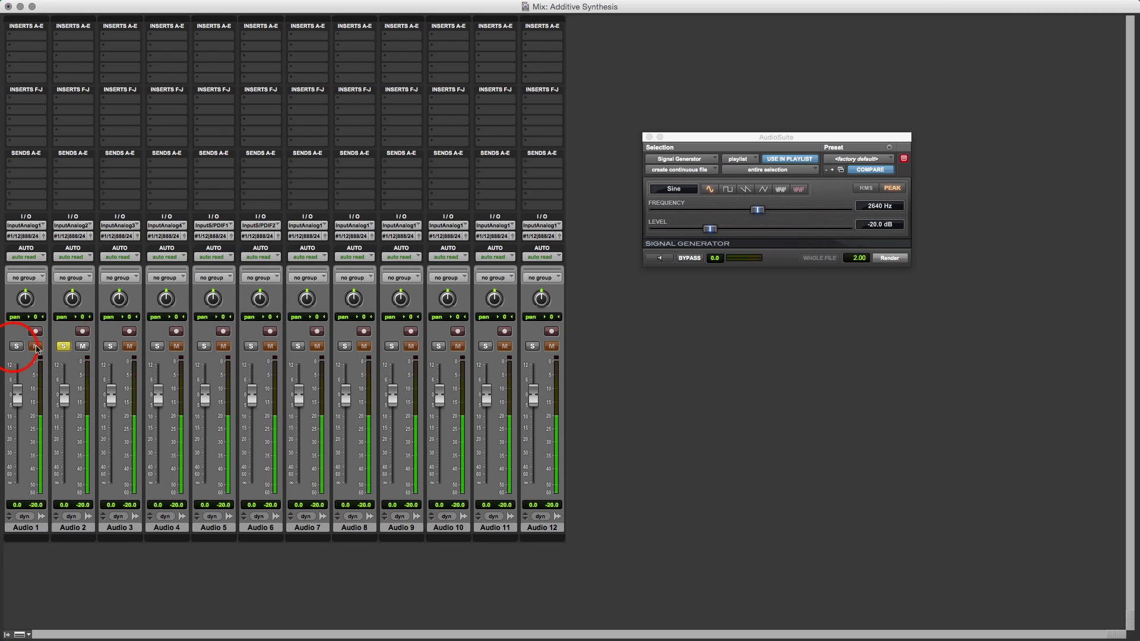
left_click(16, 346, "super")
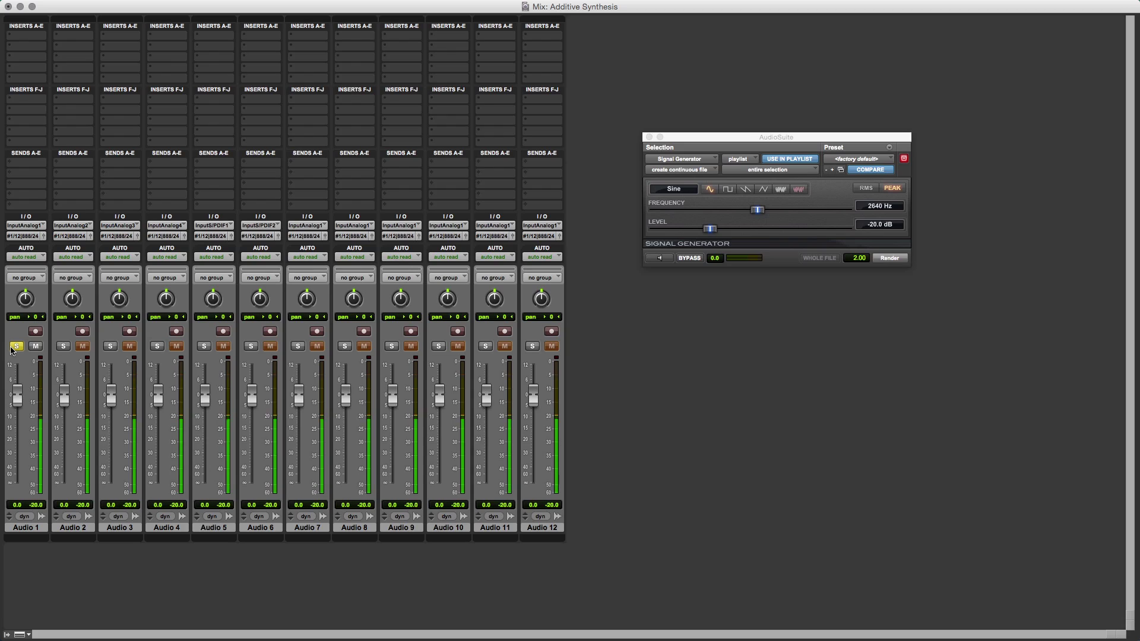
Create a stereo Master Fader track, then unsolo Audio 1
key("super+shift+n")
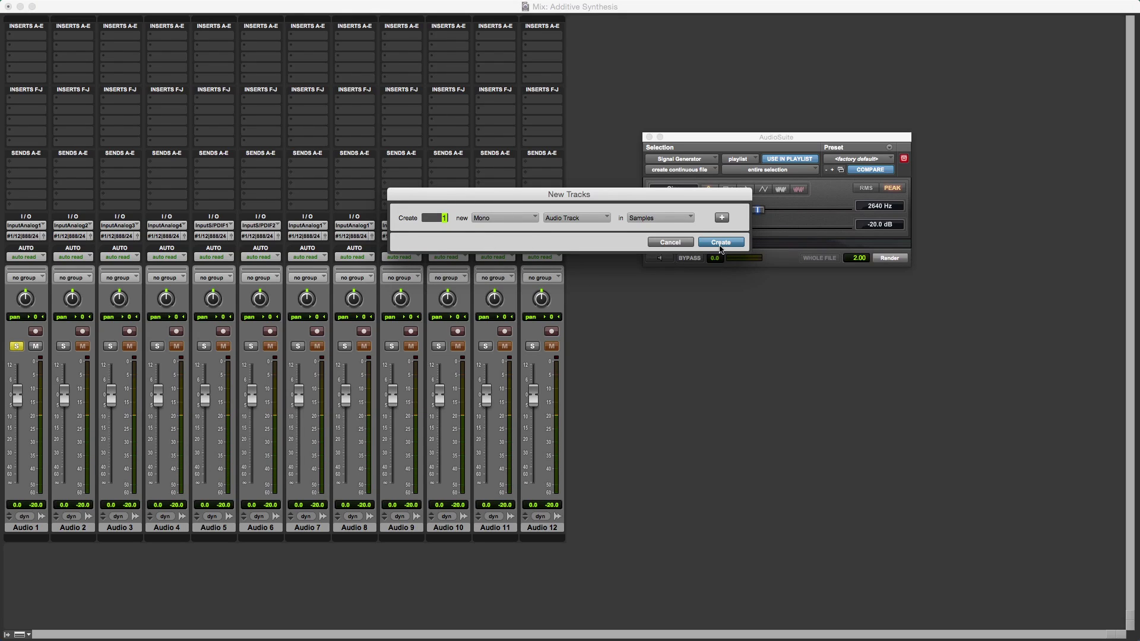
left_click(511, 218)
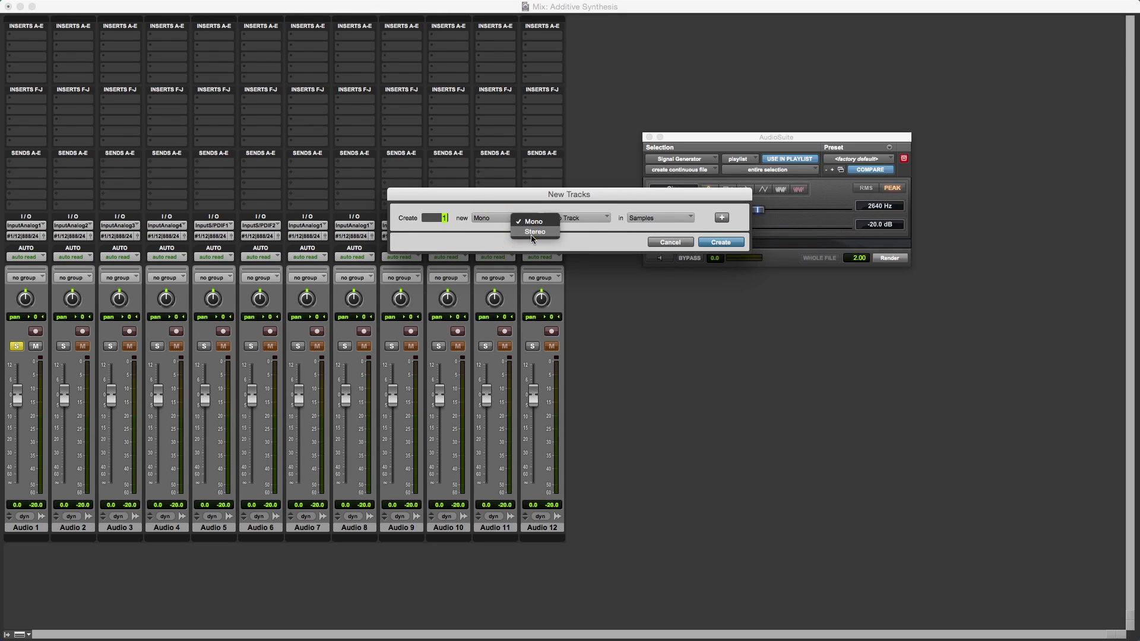
left_click(532, 234)
left_click(564, 218)
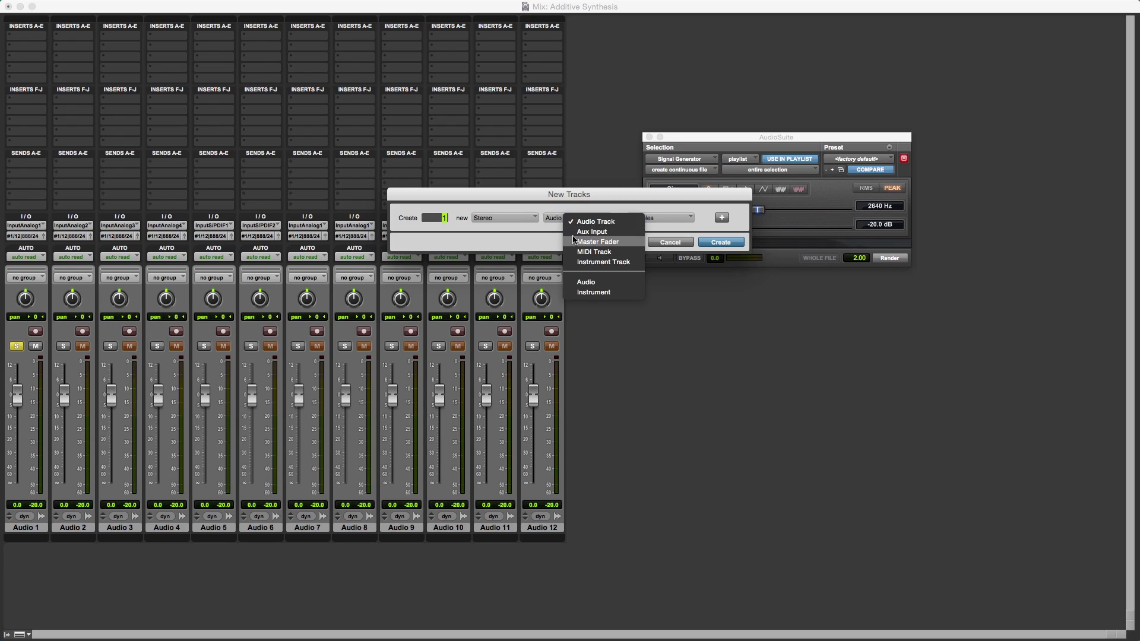
left_click(594, 242)
left_click(712, 243)
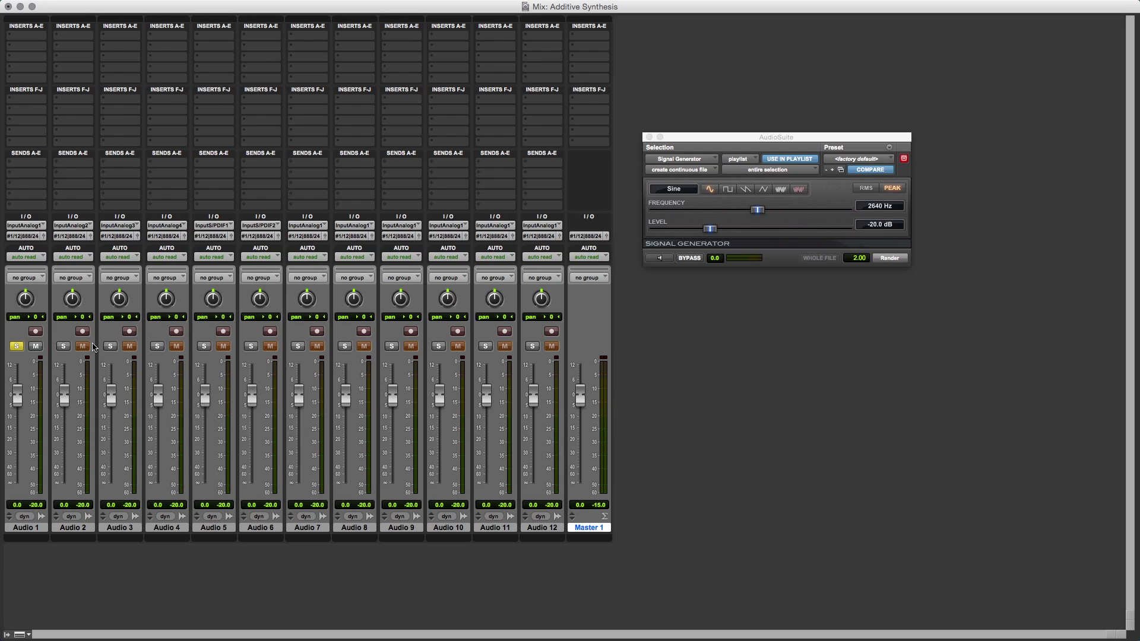
left_click(16, 347)
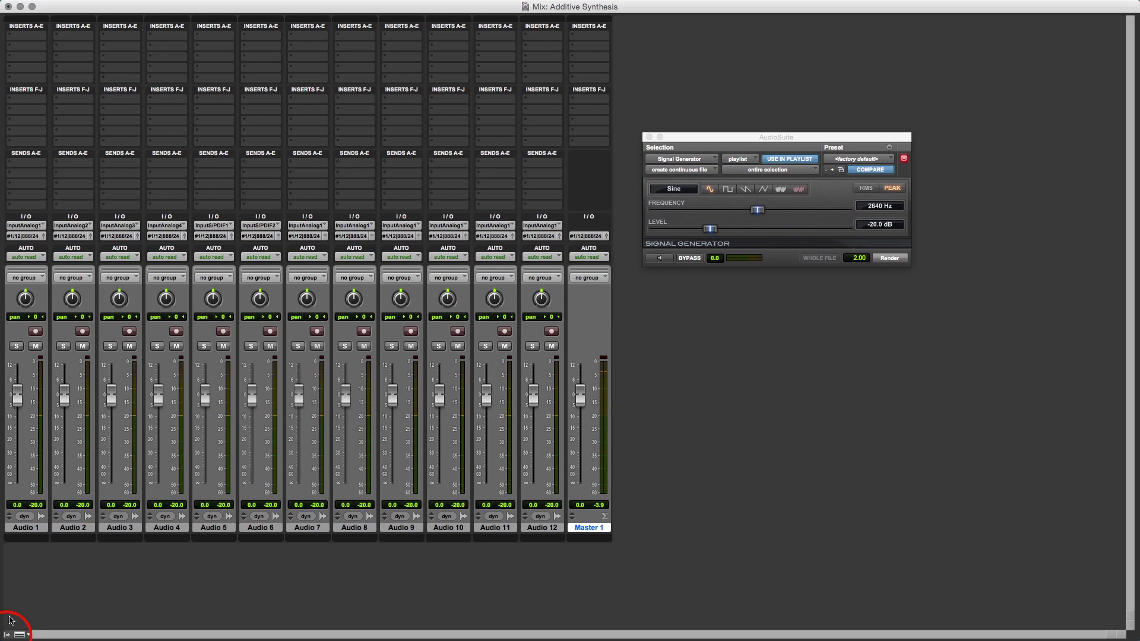
Drop all faders to -∞ via the <ALL> group, then reset Master 1 and Audio 1 to 0.0 dB
left_click(7, 634)
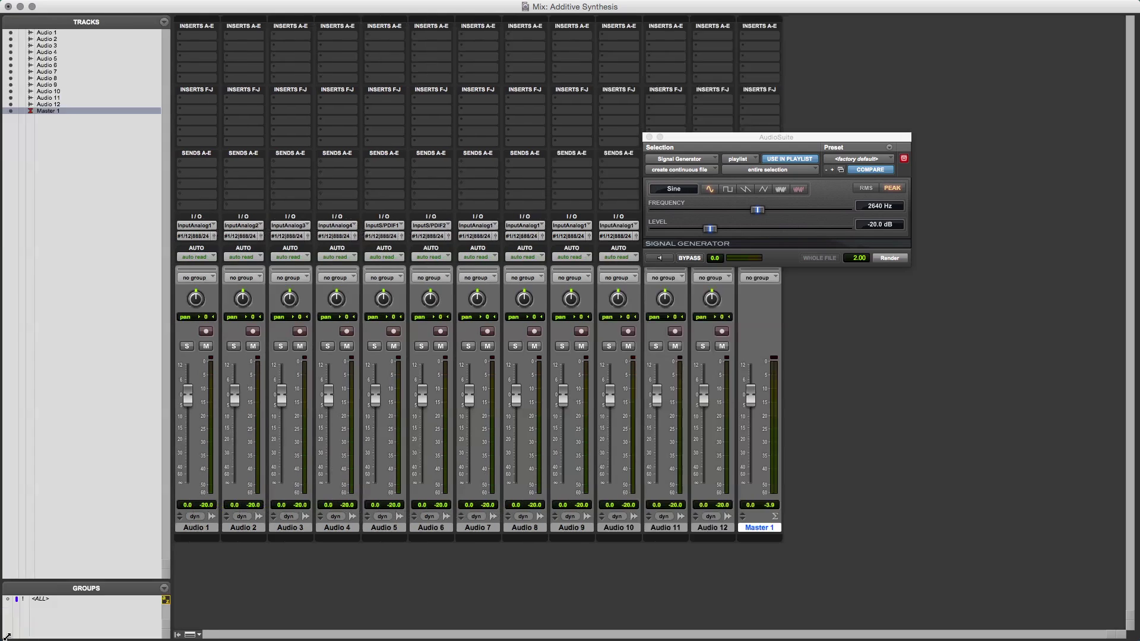
left_click(40, 600)
left_click_drag(704, 394, 712, 497)
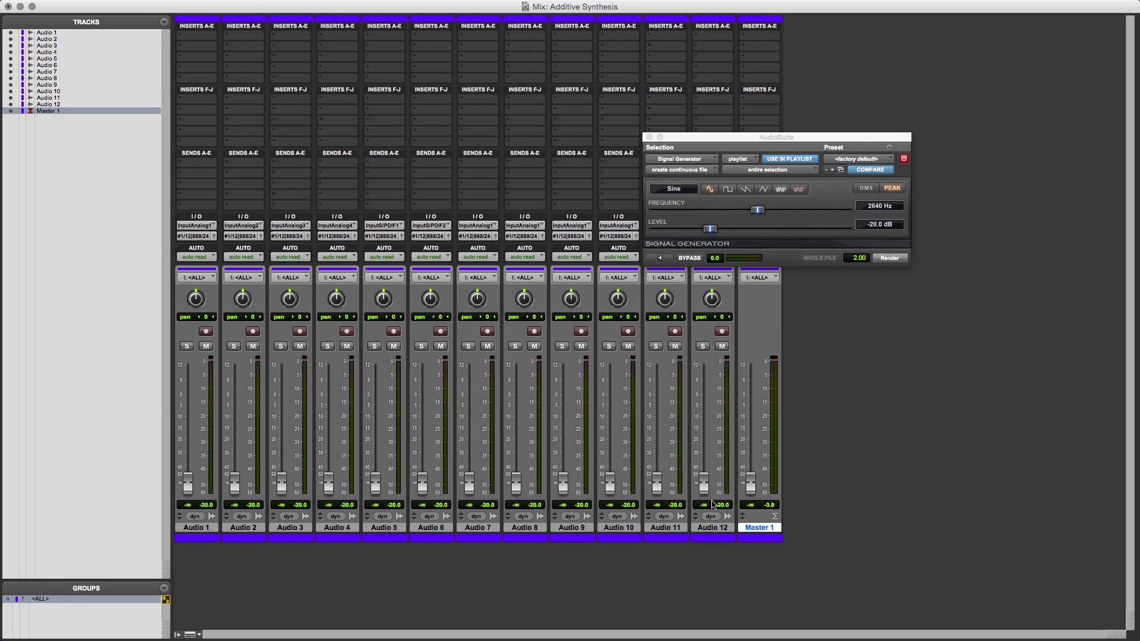
left_click(140, 604)
left_click(176, 634)
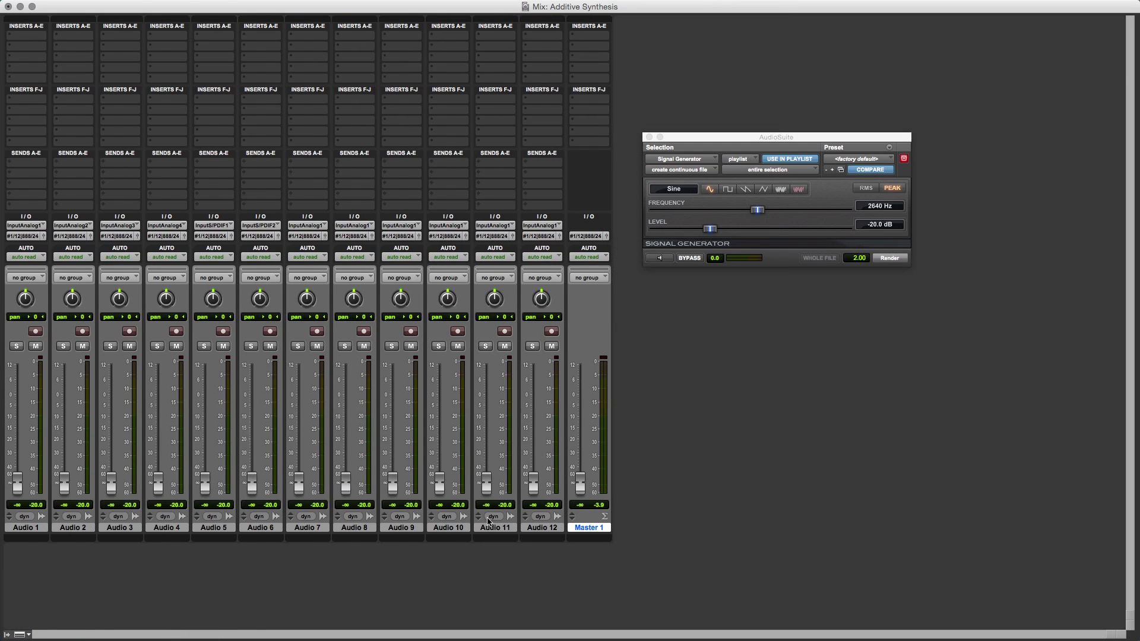
left_click(582, 490, "alt")
left_click(16, 486, "alt")
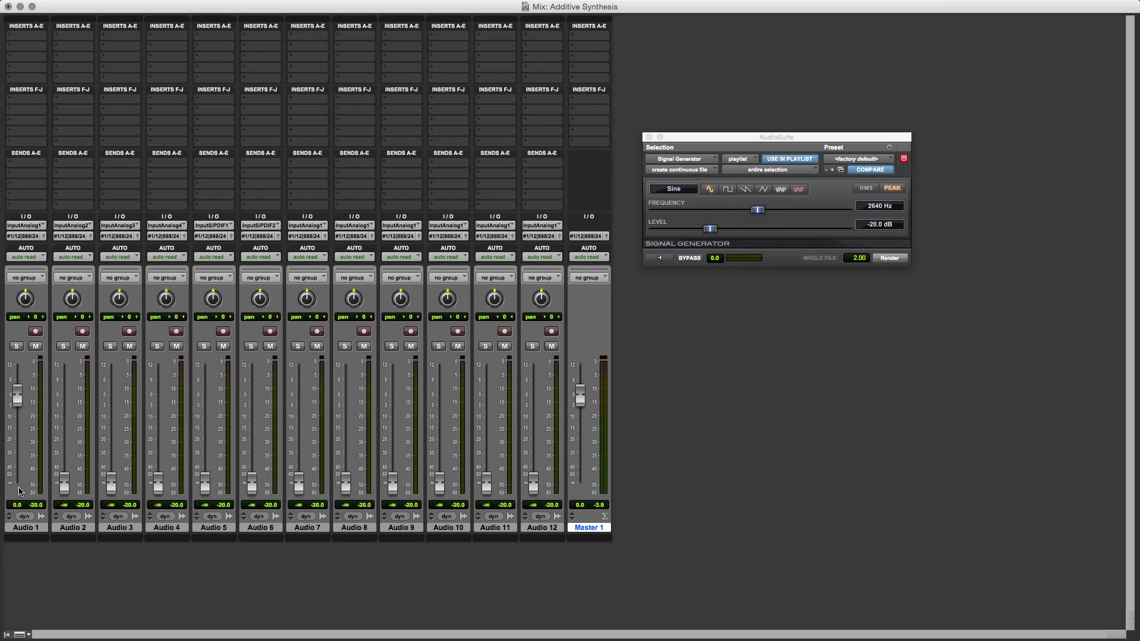
During playback, raise Audio 2–5 faders to about -14, -18, -23.1 and -25.2 dB
key("space")
left_click(64, 490)
left_click_drag(64, 489, 67, 425)
left_click_drag(111, 484, 112, 444)
left_click_drag(158, 482, 158, 428)
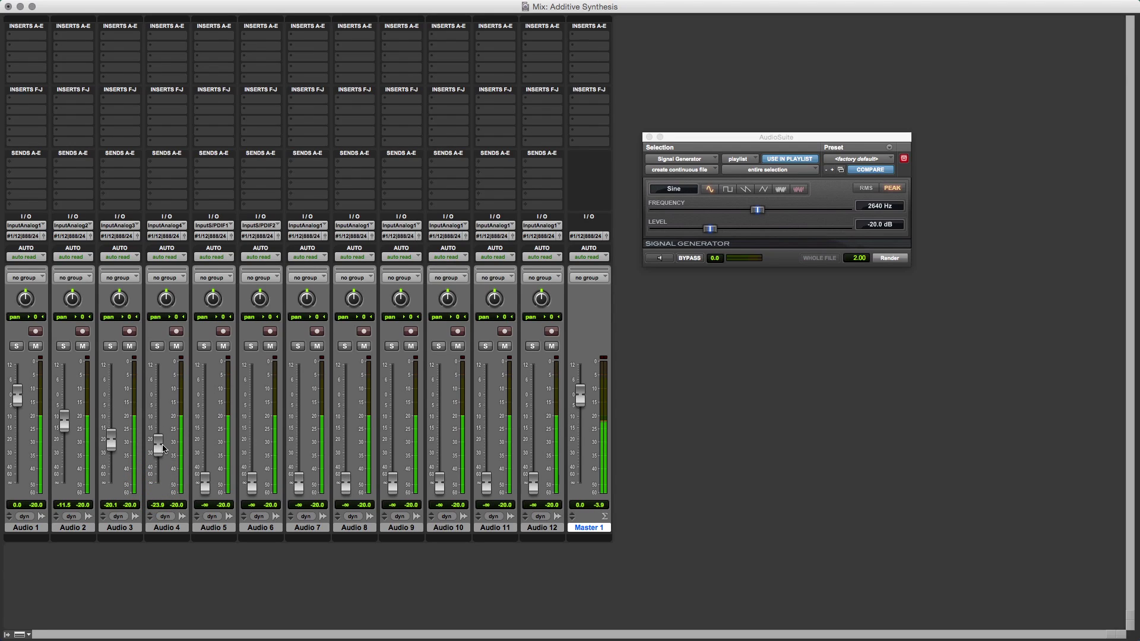
left_click(218, 470)
left_click_drag(205, 482, 205, 447)
left_click(250, 481)
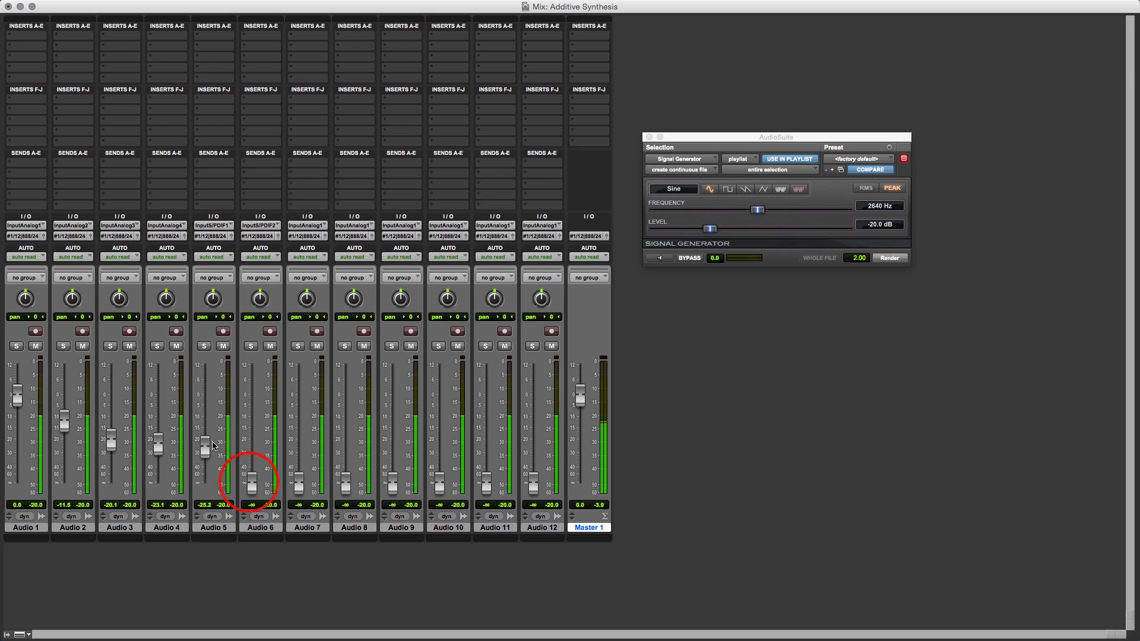
Raise Audio 6, 7 and 8 faders to roughly -28.5, -24 and -41 dB
left_click_drag(247, 484, 251, 451)
left_click(299, 484)
mouse_move(298, 484)
left_mouse_down()
mouse_move(300, 439)
mouse_move(302, 462)
left_mouse_up()
key("space")
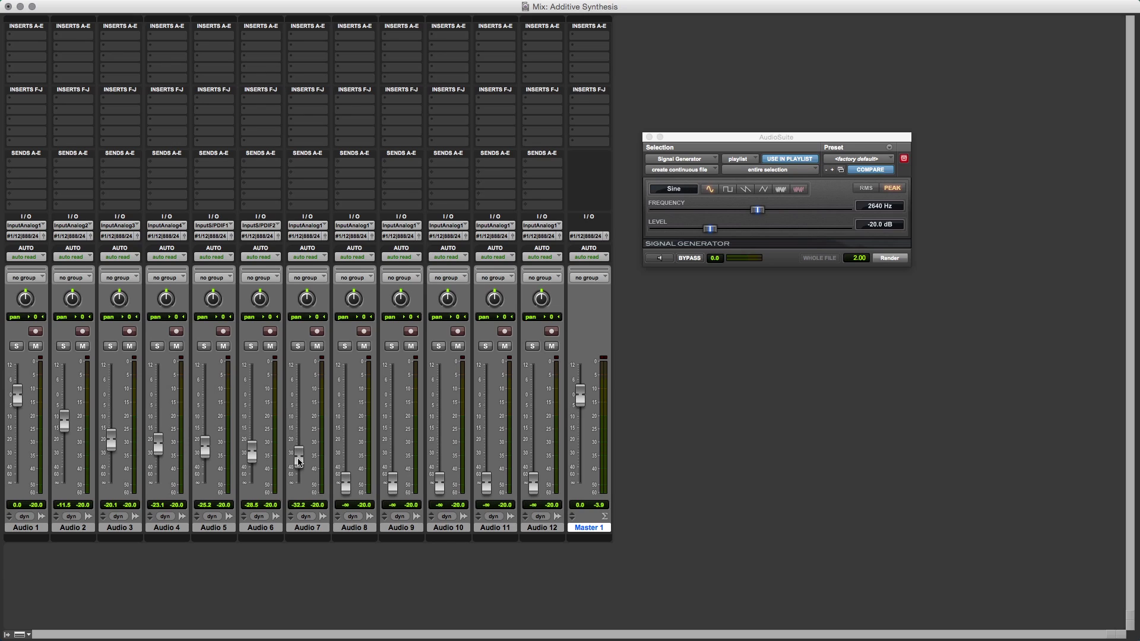
left_click_drag(299, 462, 302, 452)
key("space")
left_click_drag(345, 482, 490, 472)
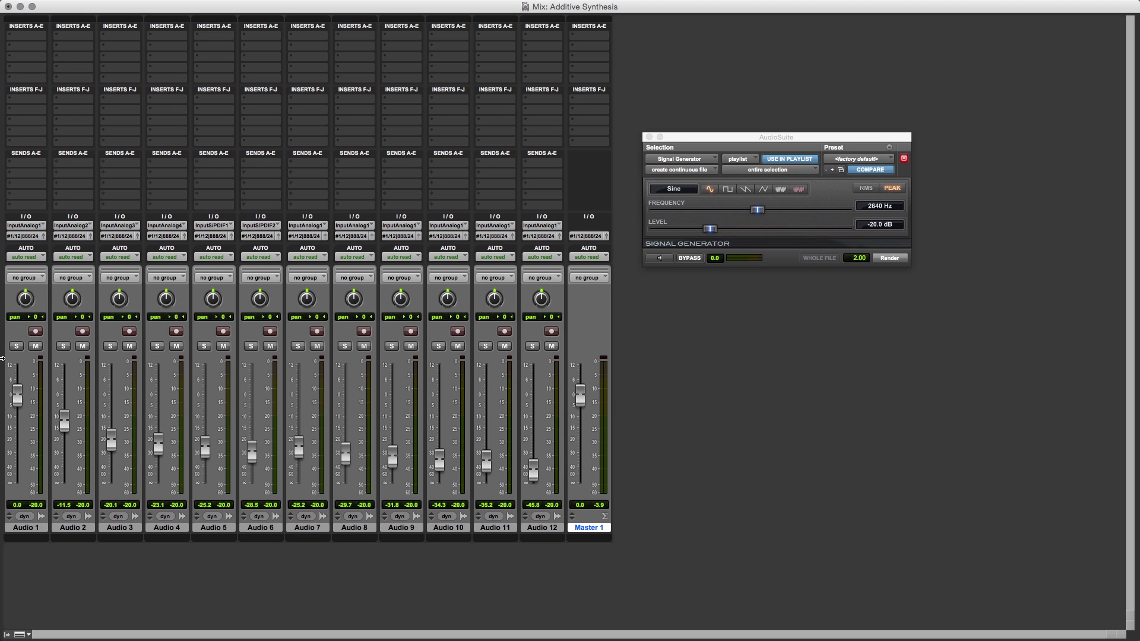
Solo and unsolo Audio 1 to compare, then return to the Edit window
left_click(17, 346)
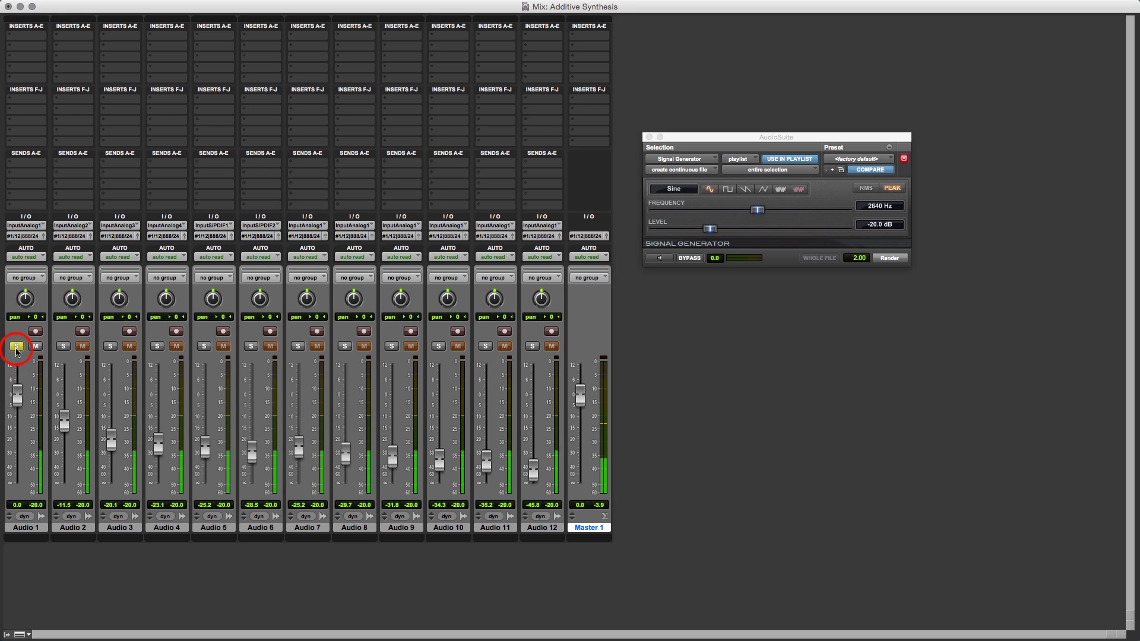
left_click(16, 347)
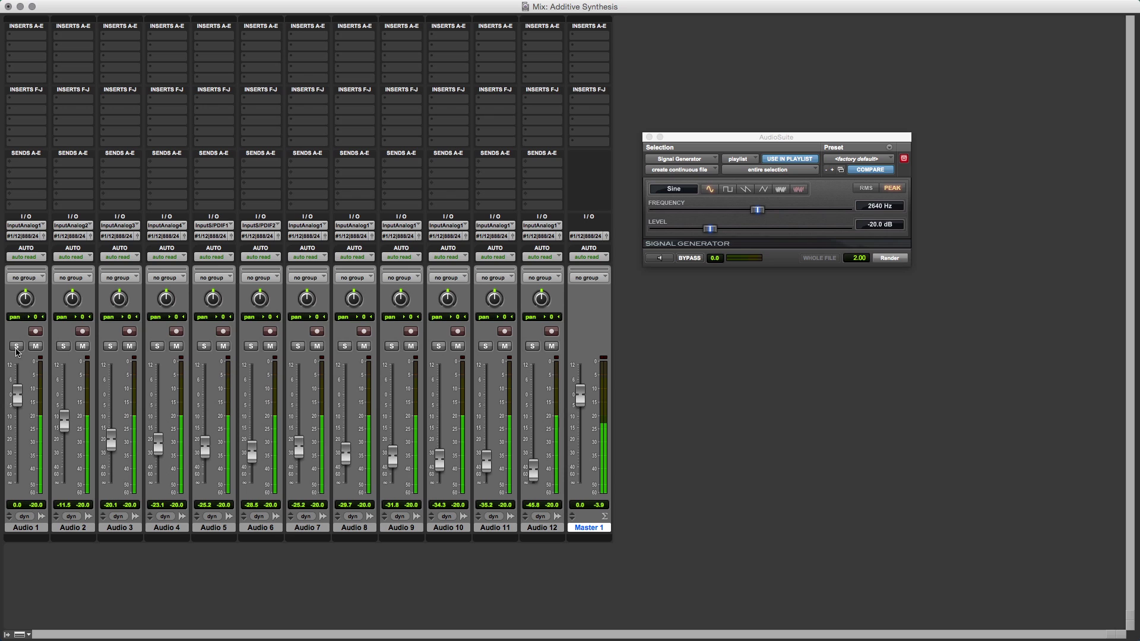
key("super+equal")
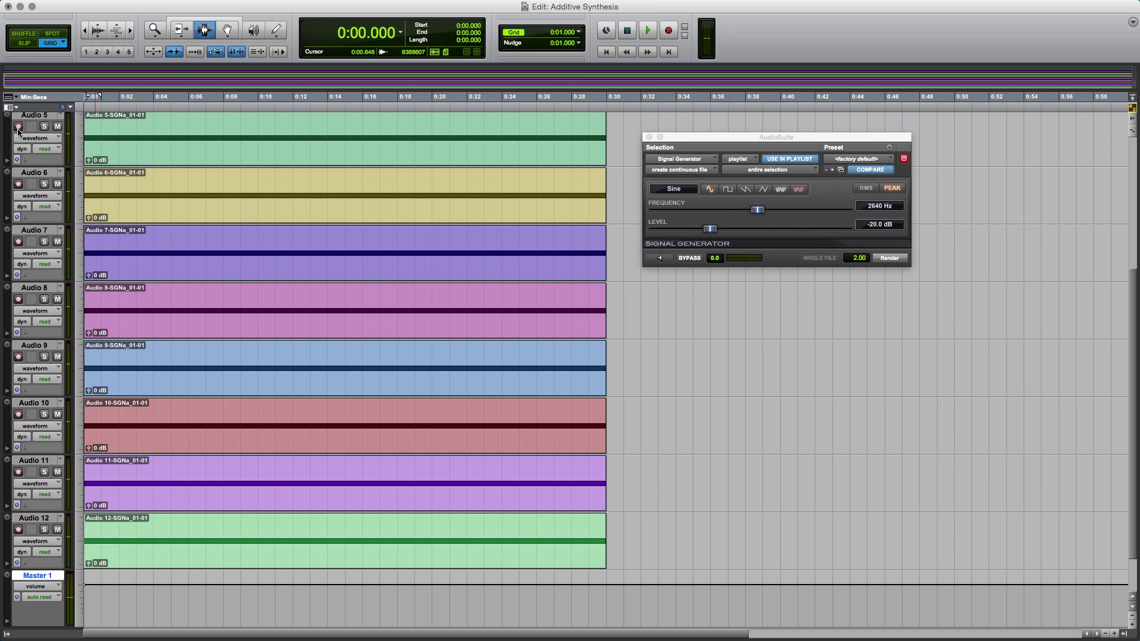
Set the grid to 100 msec, zoom into the first 4.4 seconds, and close the Signal Generator
left_click(227, 32)
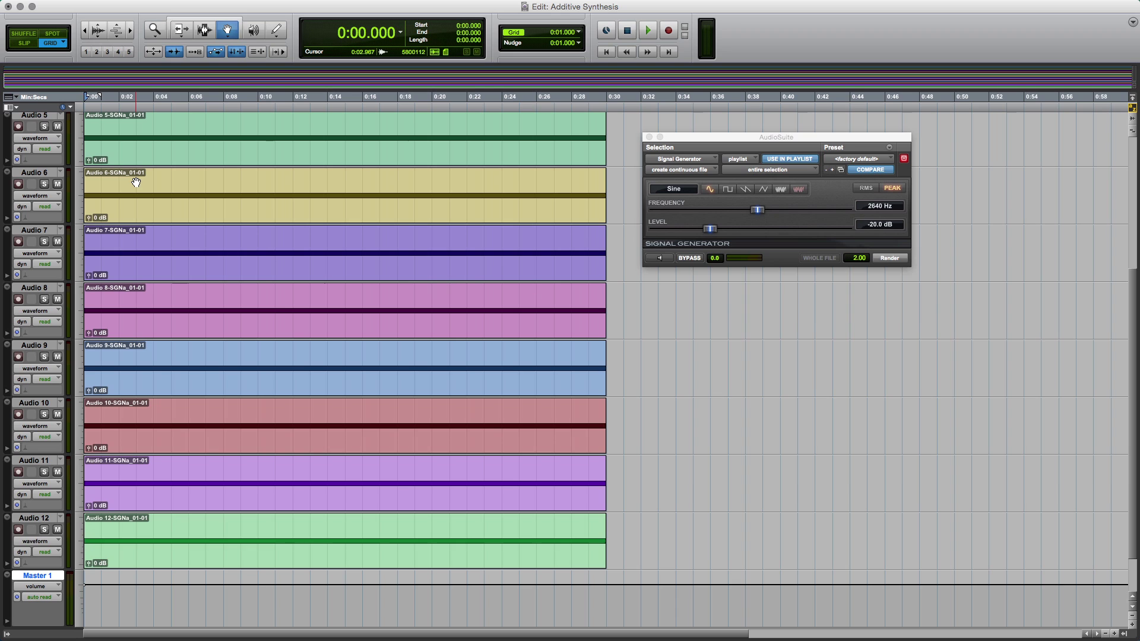
left_click(579, 33)
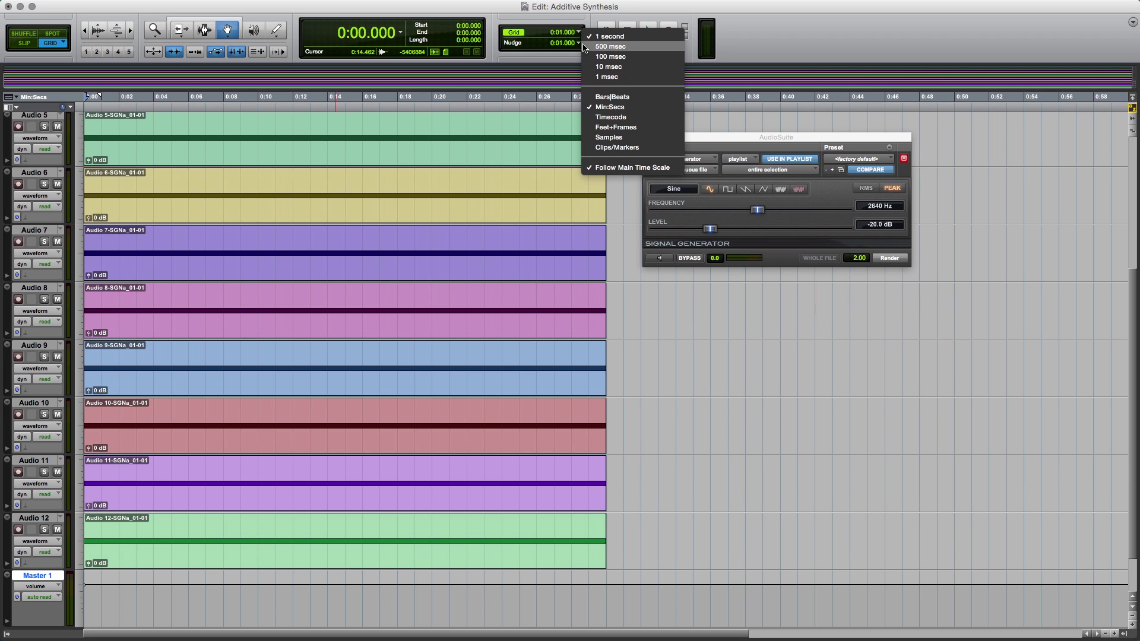
left_click(595, 57)
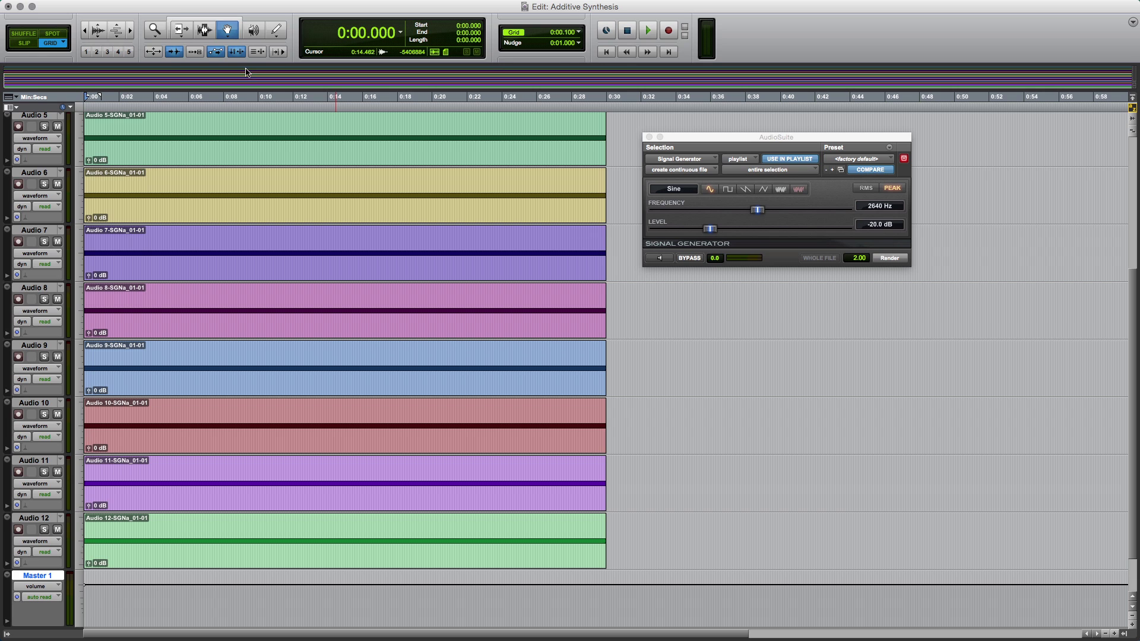
left_click(154, 29)
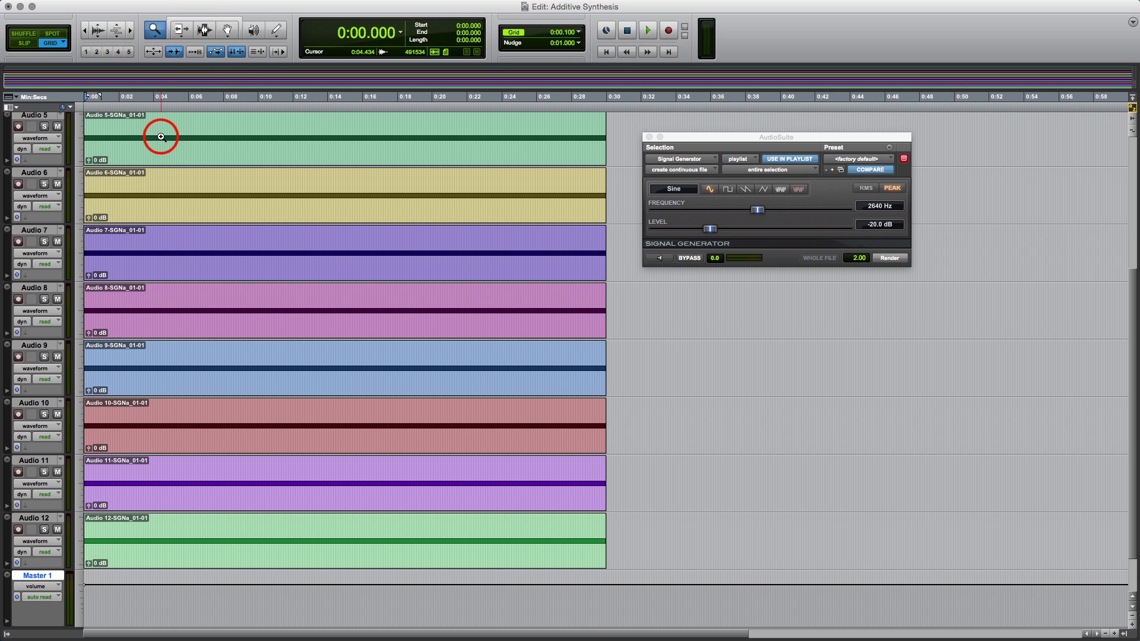
left_click_drag(160, 137, 84, 141)
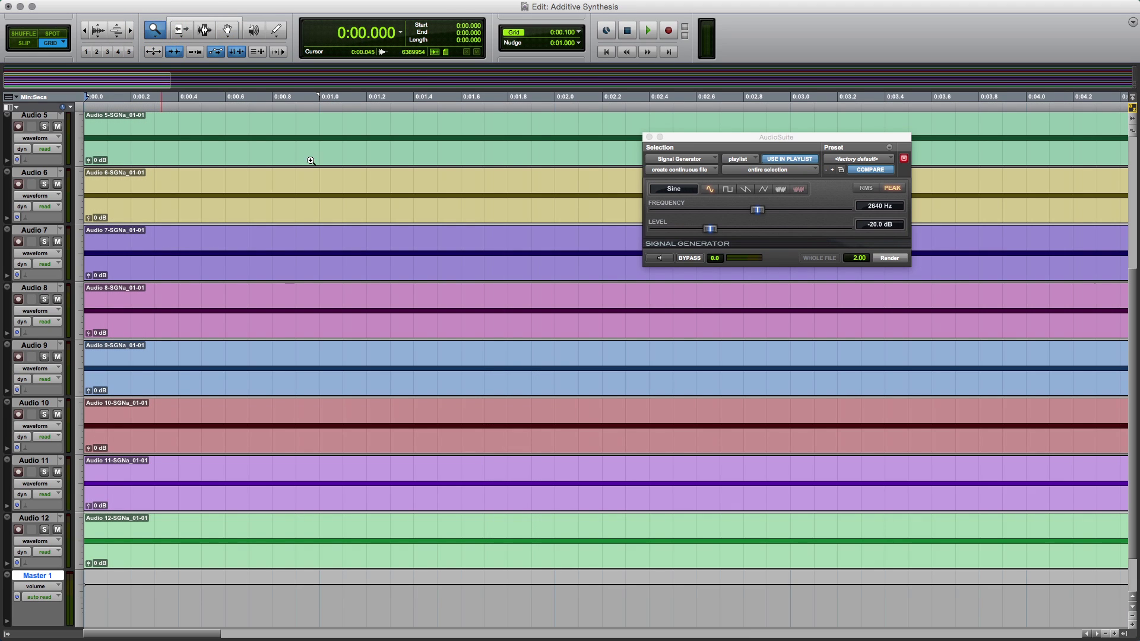
left_click(649, 137)
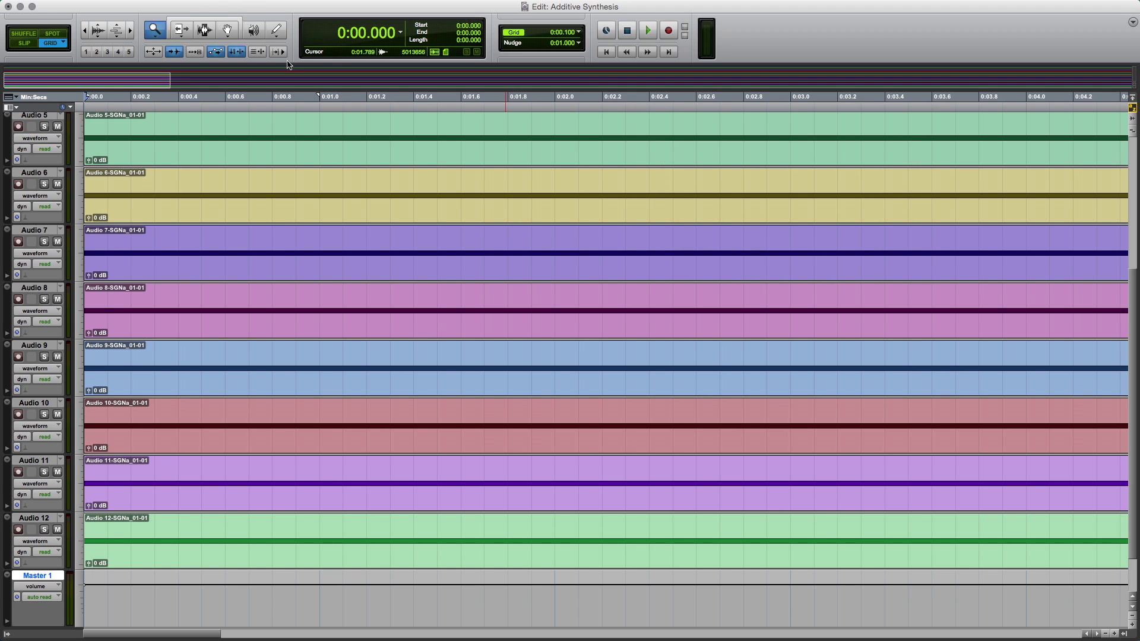
left_click(227, 29)
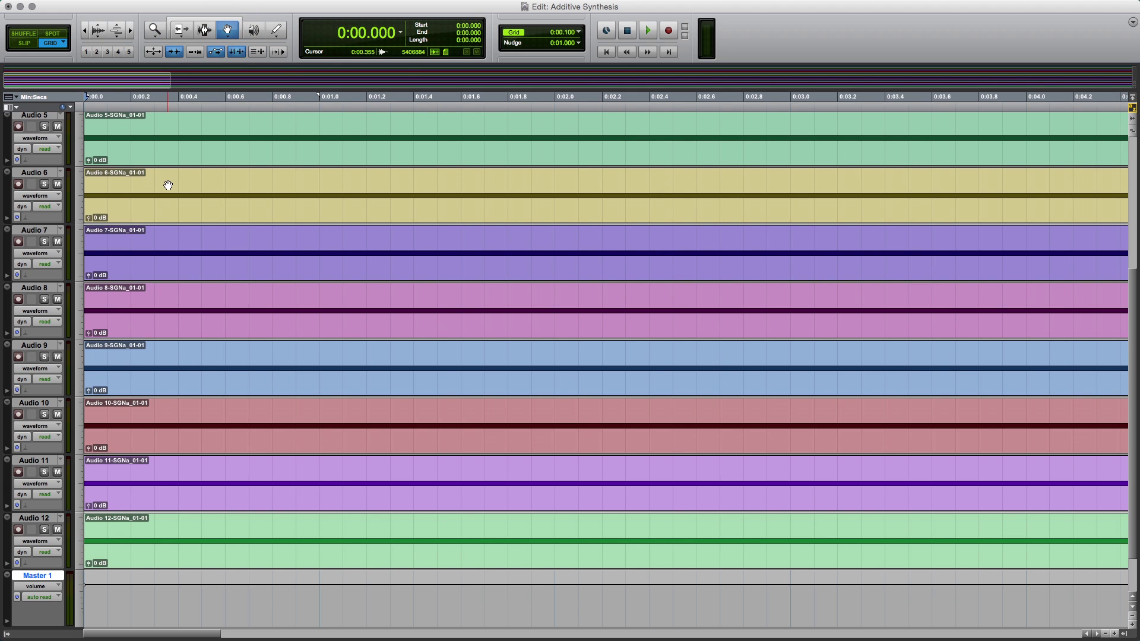
Shift the Audio 6 through Audio 11 clips to start at 0:00.1 through 0:00.6
left_click(147, 195)
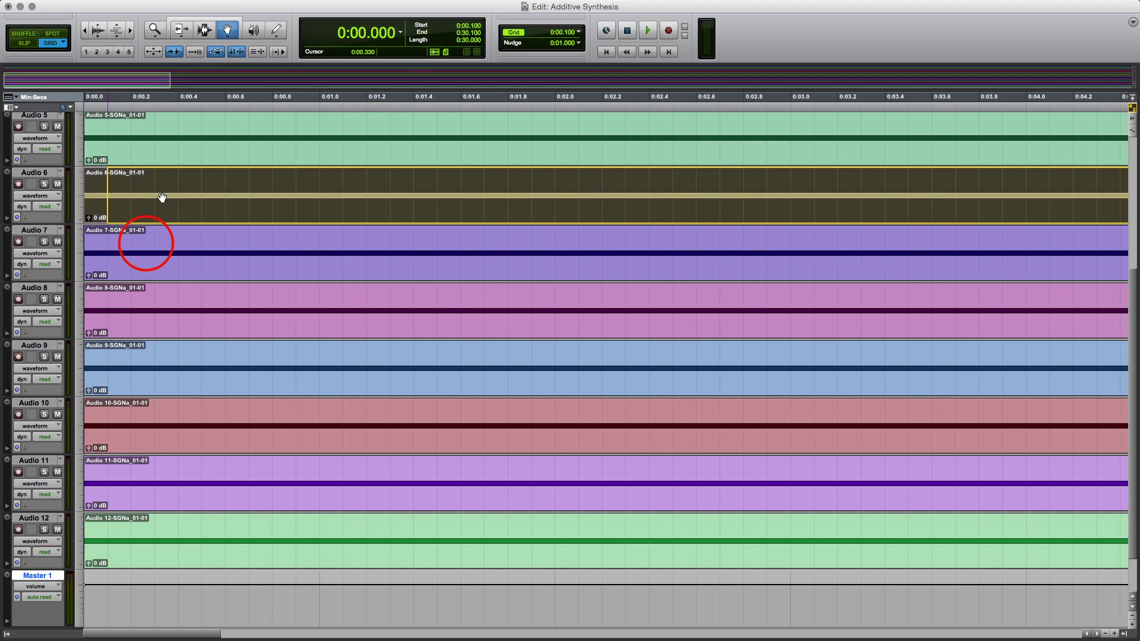
left_click_drag(162, 197, 162, 197)
left_click_drag(145, 240, 193, 247)
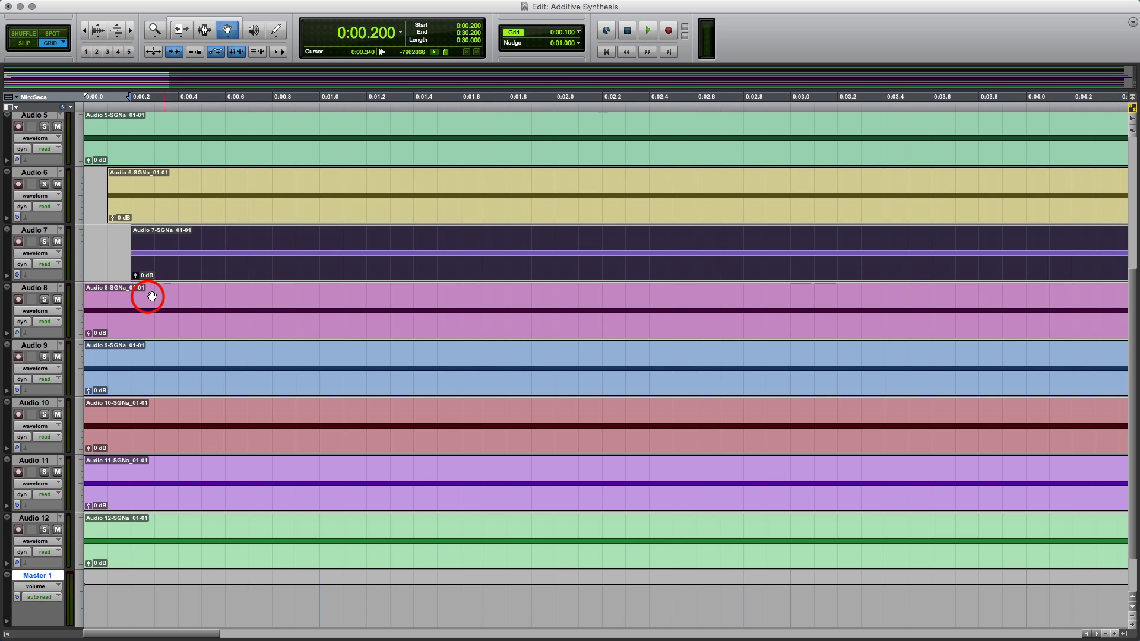
left_click_drag(151, 297, 213, 303)
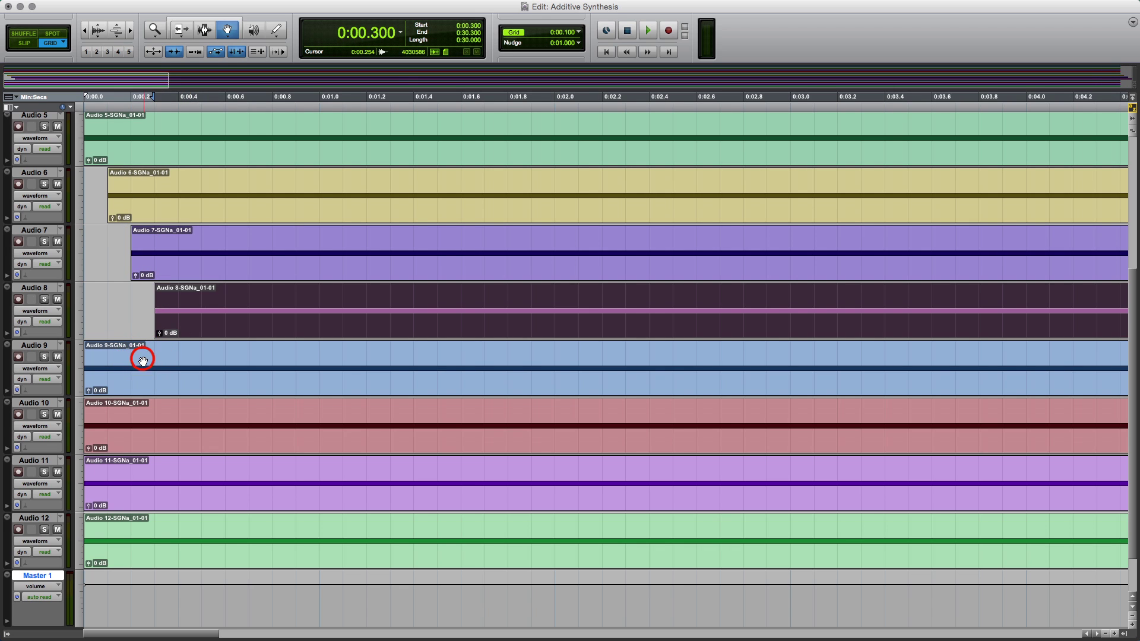
left_click_drag(142, 359, 234, 367)
left_click_drag(158, 412, 267, 425)
left_click_drag(153, 473, 289, 484)
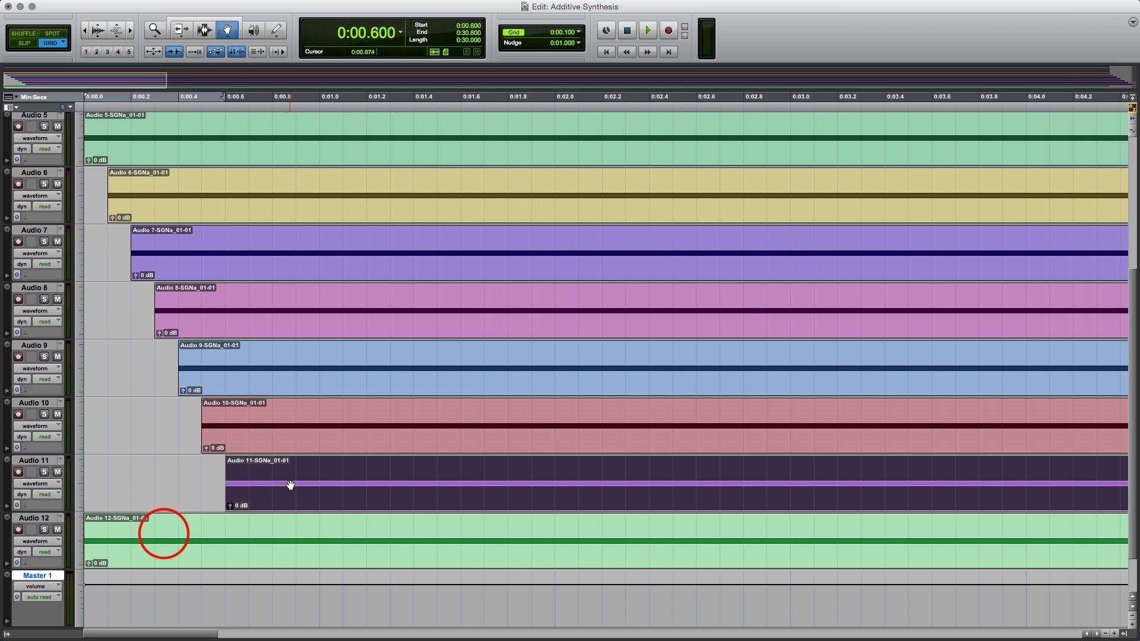
left_click_drag(162, 533, 333, 545)
Shift the Audio 2 through Audio 8 clips to start at 0:00.1 through 0:00.7
scroll(283, 447, "up", 5)
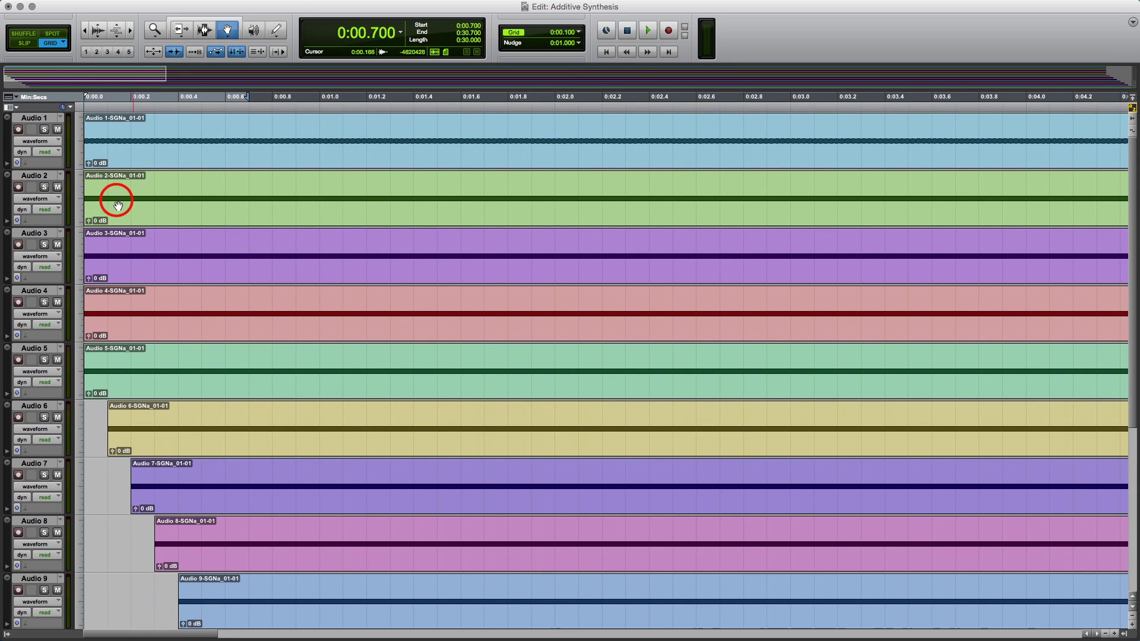
left_click_drag(116, 200, 133, 205)
left_click_drag(137, 247, 183, 255)
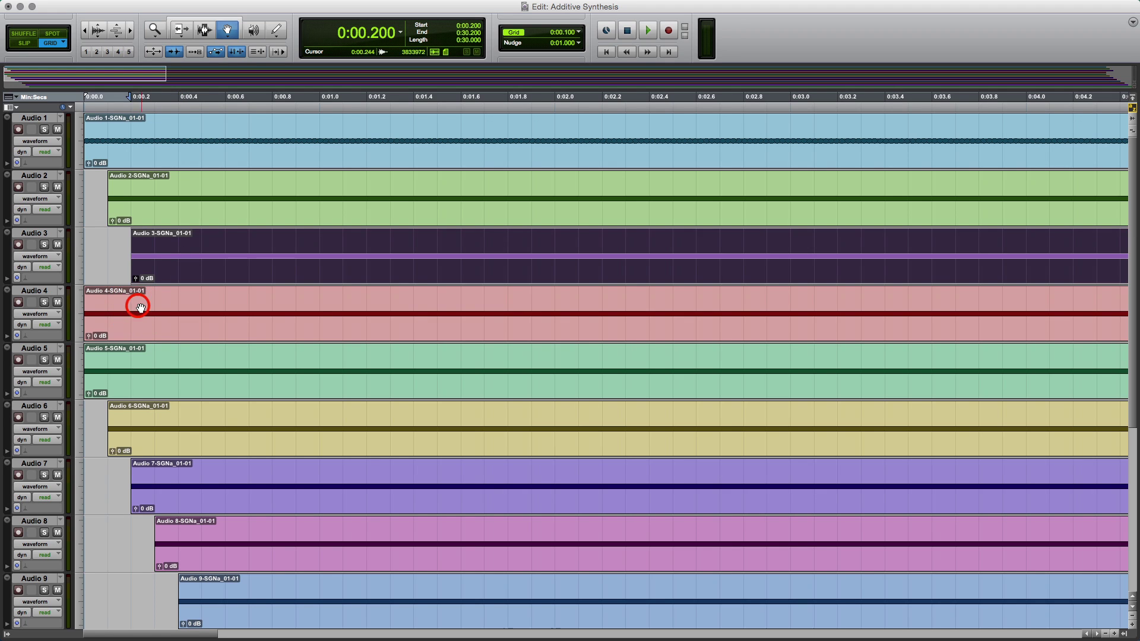
left_click_drag(137, 305, 208, 313)
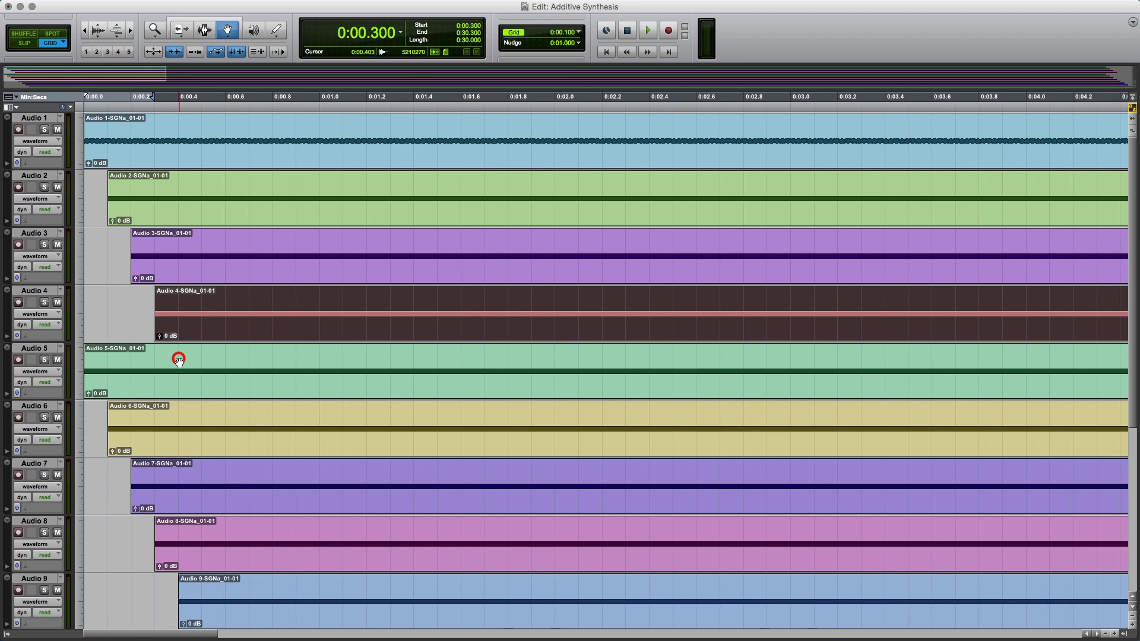
left_click_drag(178, 356, 283, 367)
left_click_drag(140, 427, 232, 433)
left_click_drag(191, 473, 283, 486)
left_click_drag(201, 534, 303, 538)
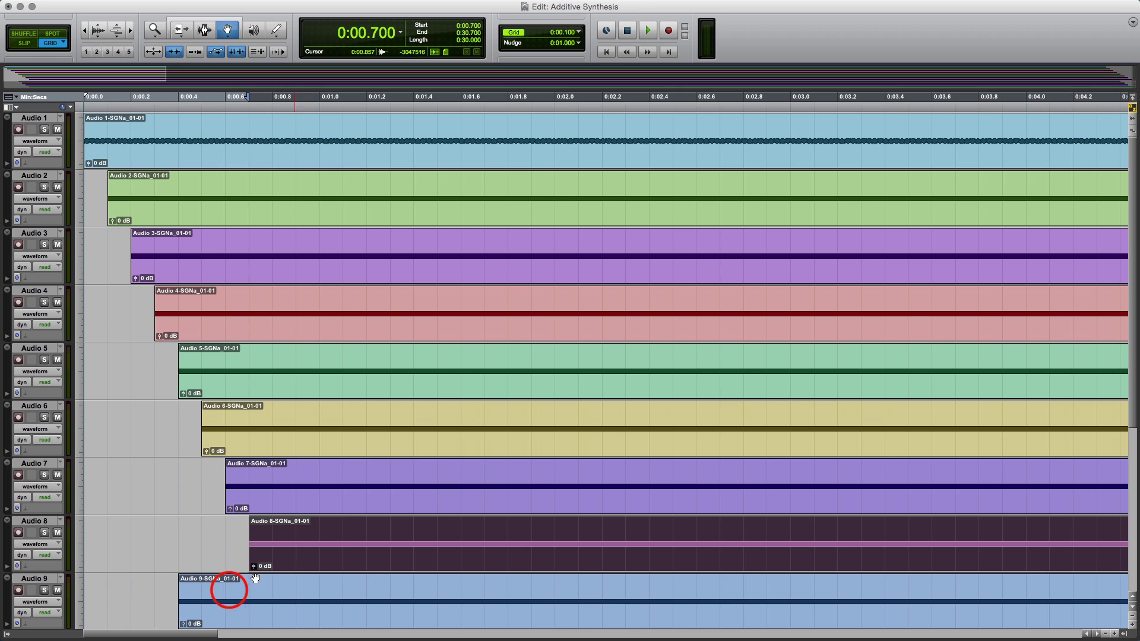
left_click_drag(229, 590, 321, 600)
Move the Audio 10, 11 and 12 clips later, with Audio 12 starting at 0:01.1
scroll(318, 600, "down", 5)
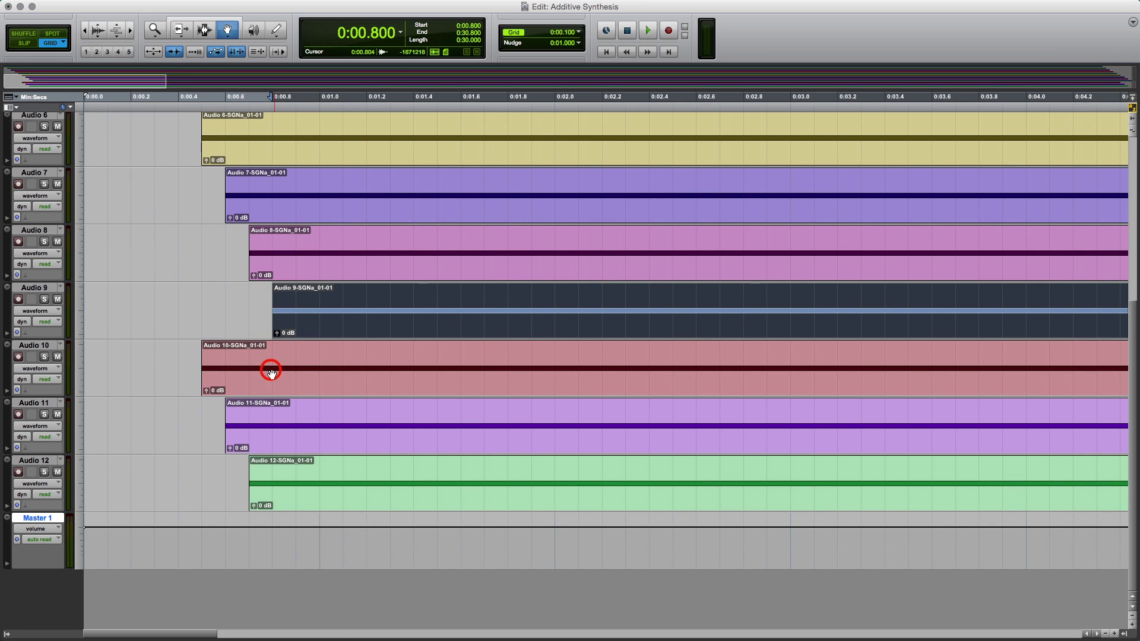
left_click_drag(271, 371, 356, 376)
left_click(298, 415)
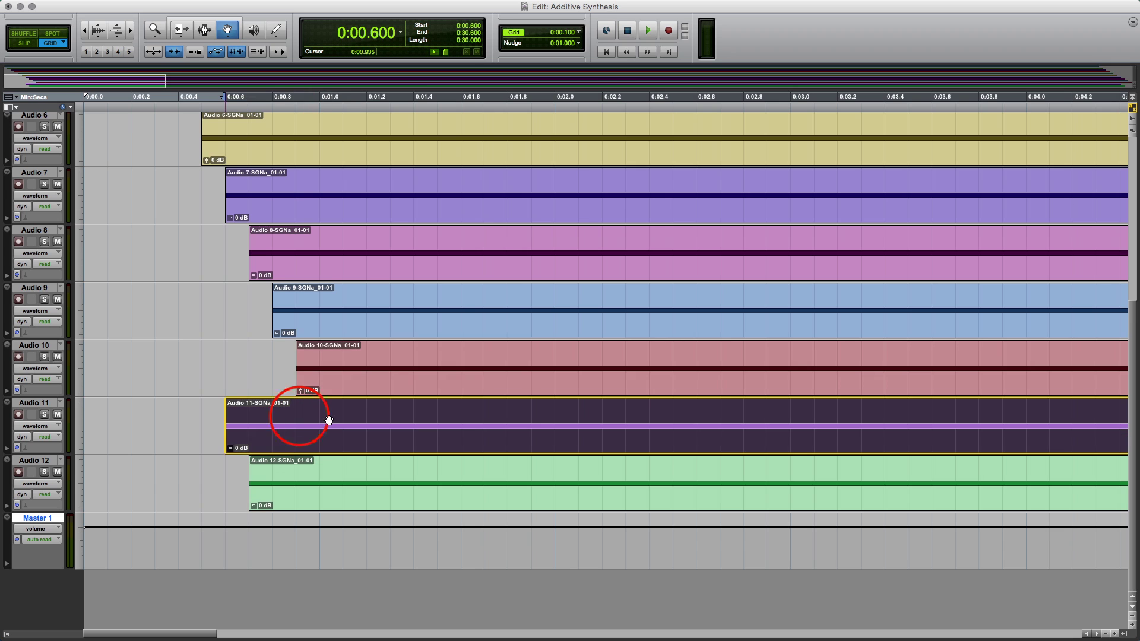
left_click_drag(329, 420, 406, 422)
left_click_drag(305, 465, 407, 478)
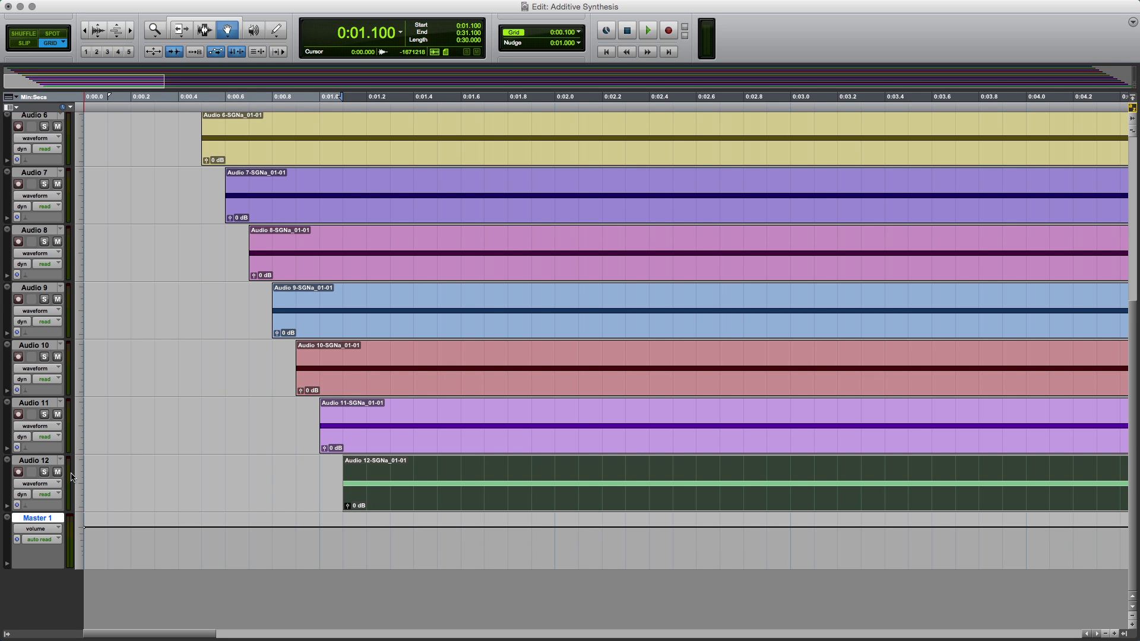
left_click(41, 462, "alt")
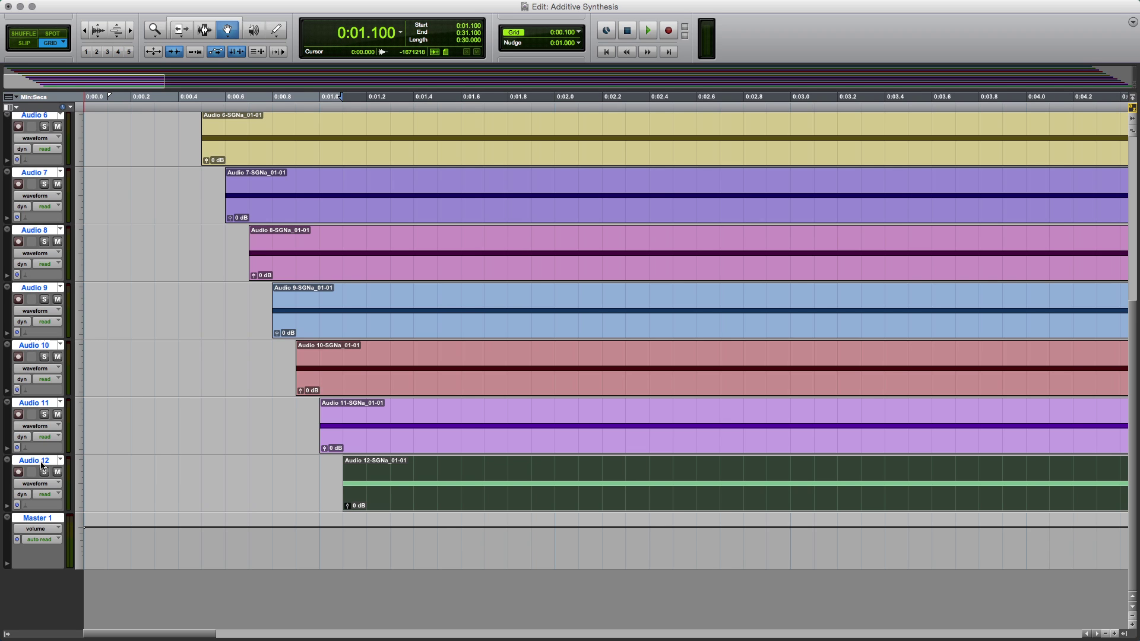
left_click(28, 462, "alt")
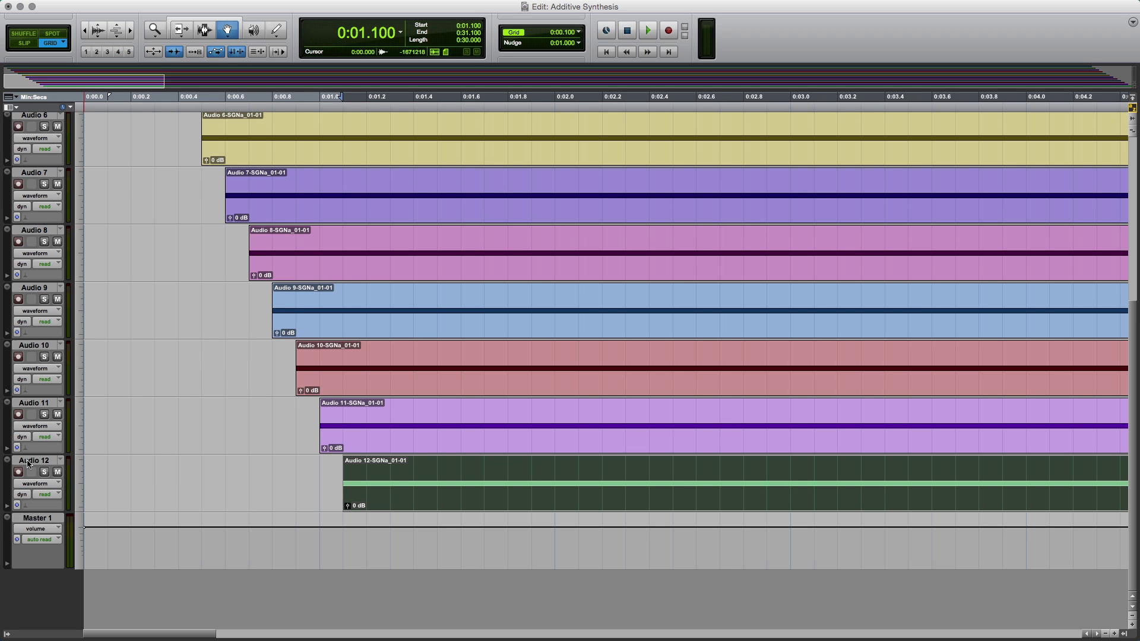
Shrink all tracks to small height and play back the staggered clips
left_click(82, 471)
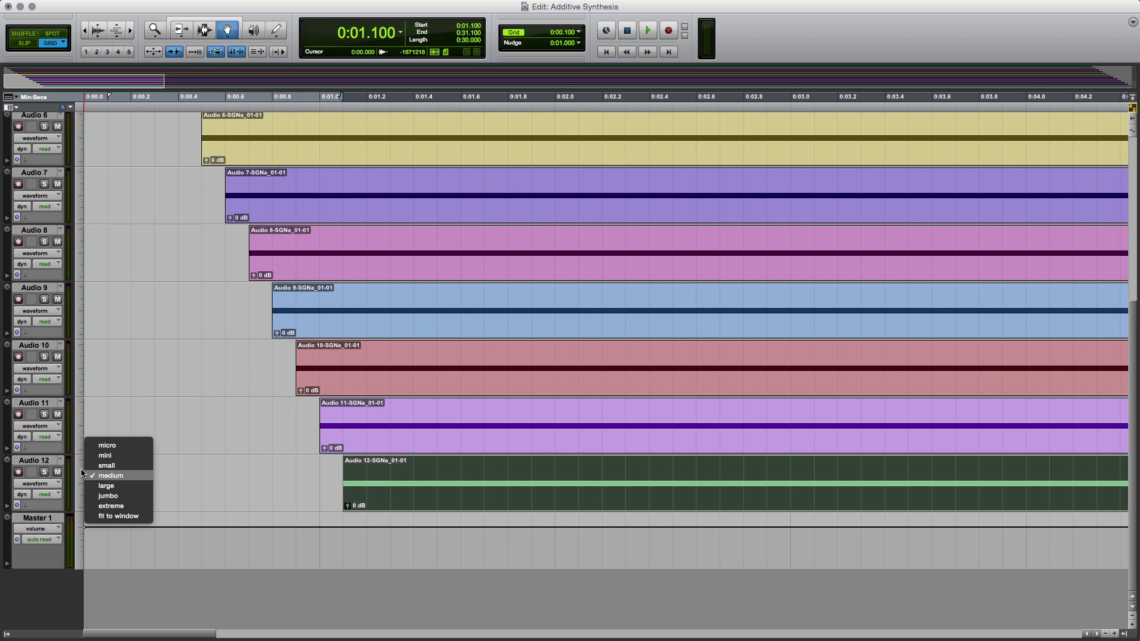
left_click(94, 463, "alt")
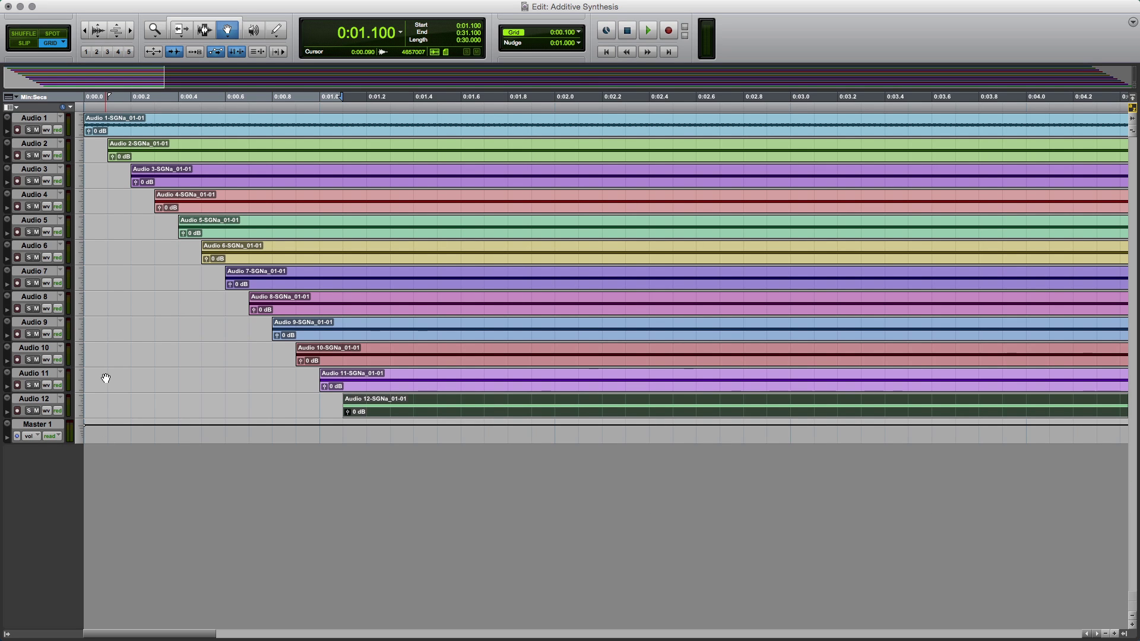
key("Return")
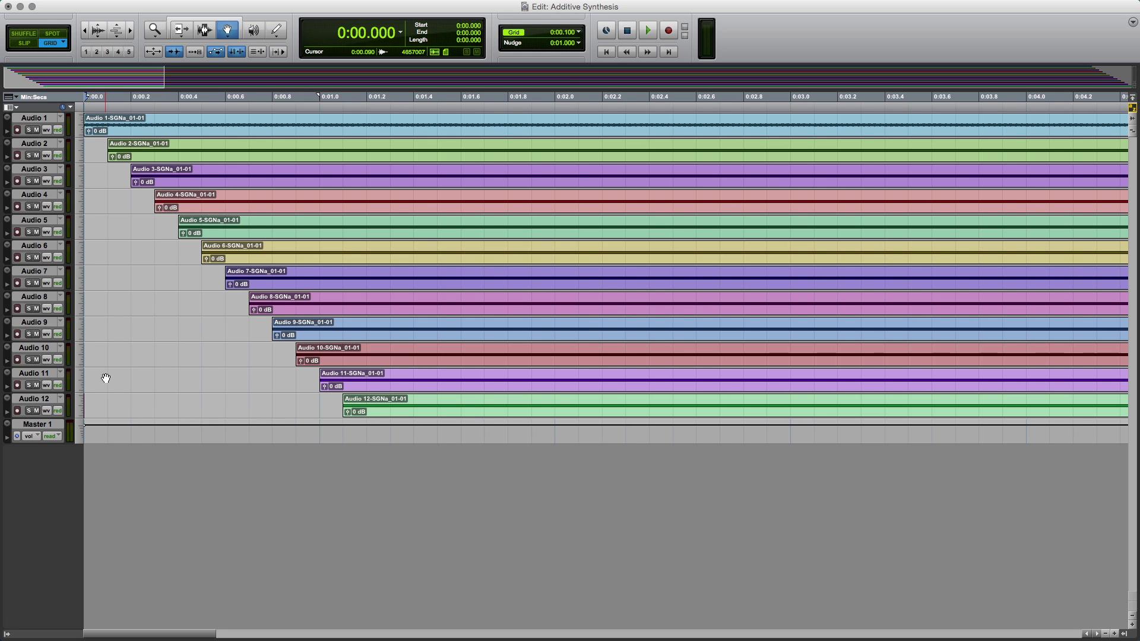
key("space")
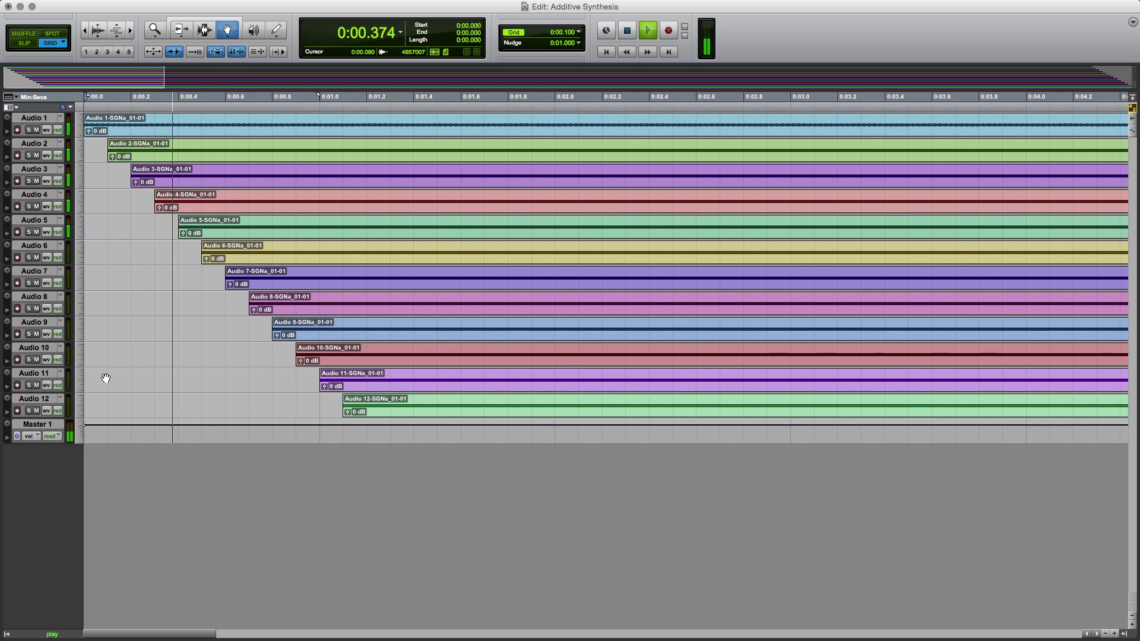
key("space")
key("space")
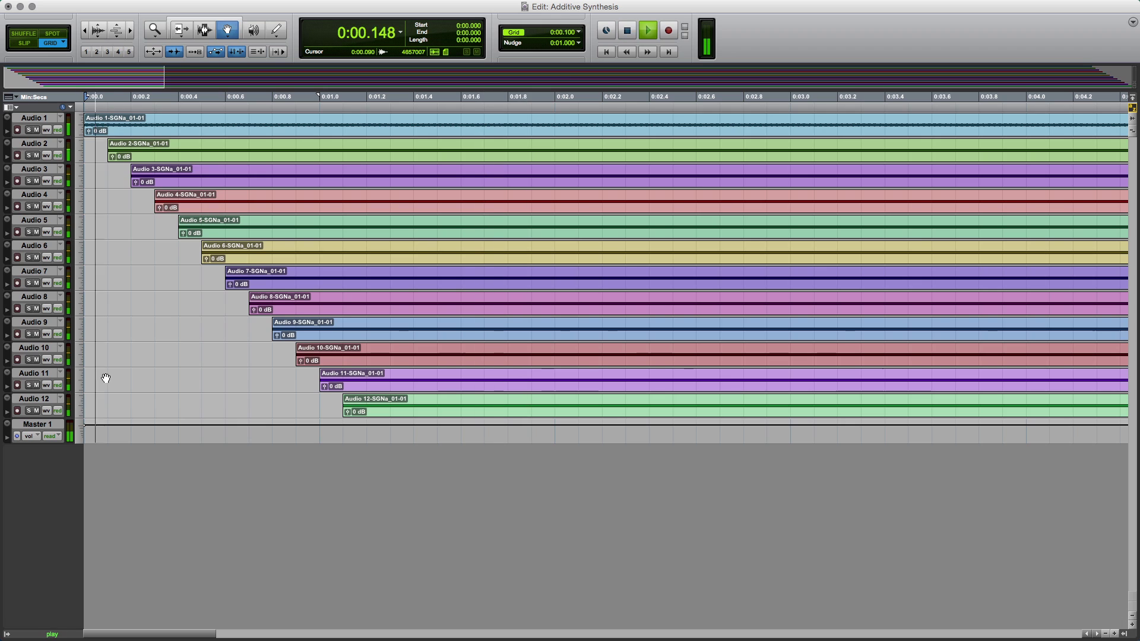
key("space")
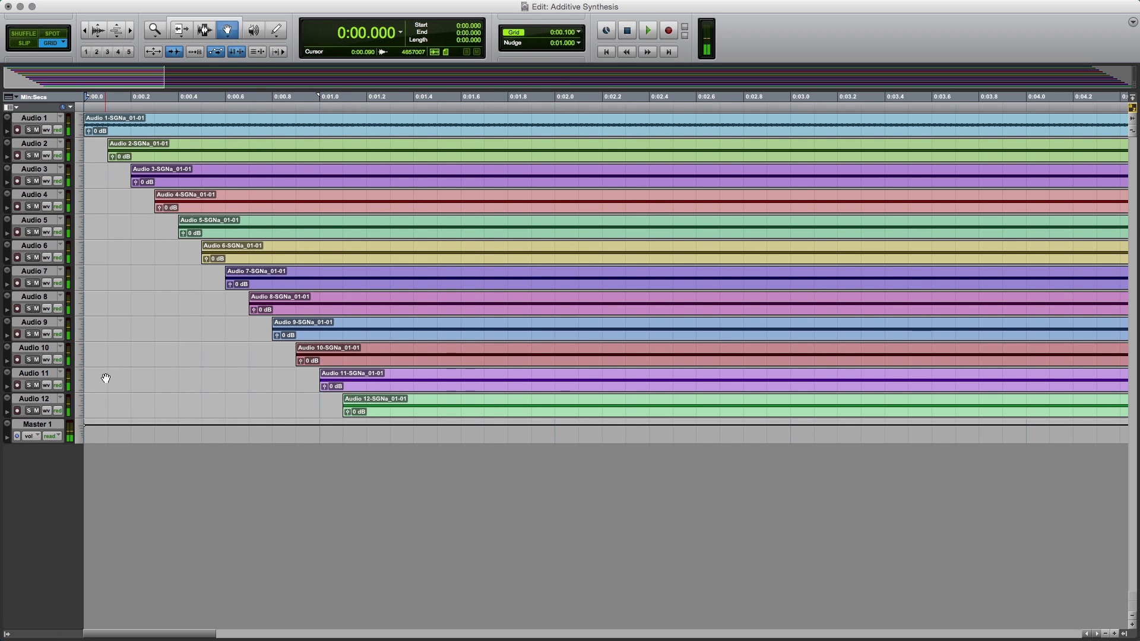
Add a 0.1 s fade-in to the start of Audio 2's clip
key("F7")
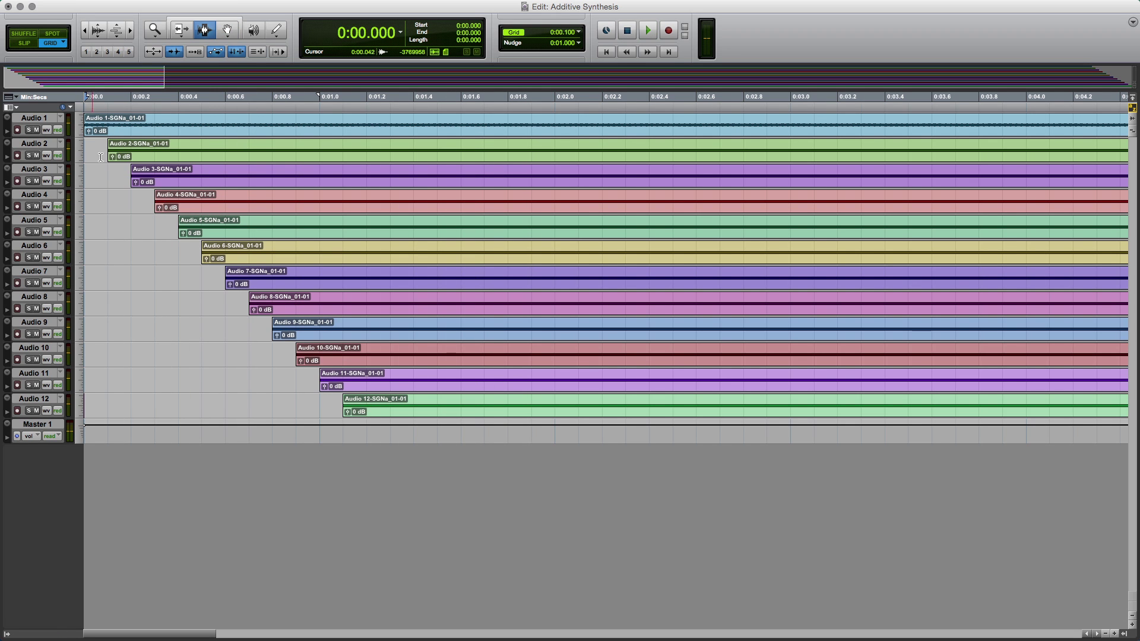
left_click(119, 153)
left_click_drag(118, 154, 109, 153)
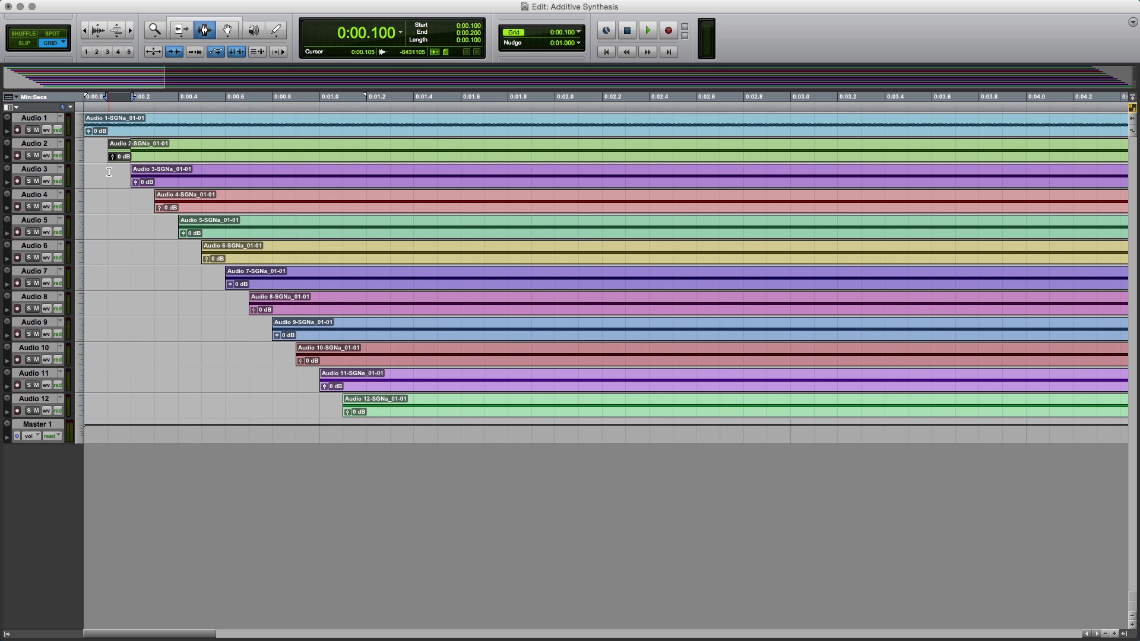
key("ctrl+f")
Fade in the first 0.1 s of each clip on Audio 3 through Audio 12, then play them back
left_click_drag(153, 176, 341, 403)
key("ctrl+f")
key("ctrl+f")
key("ctrl+f")
key("ctrl+f")
key("ctrl+f")
key("ctrl+f")
key("ctrl+f")
key("ctrl+f")
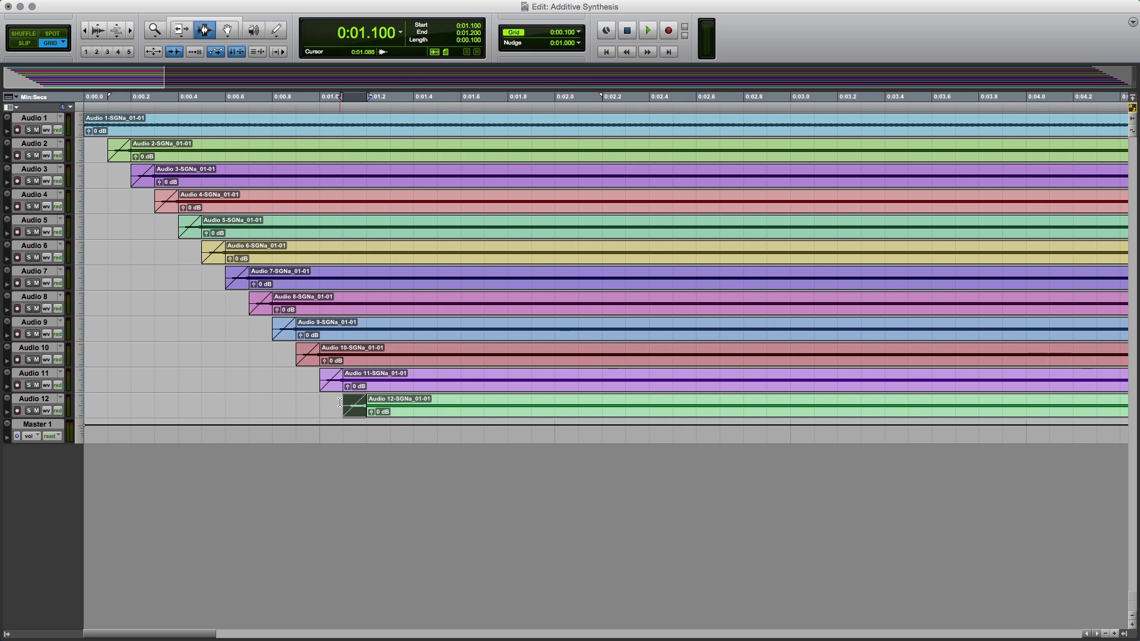
key("ctrl+f")
key("Return")
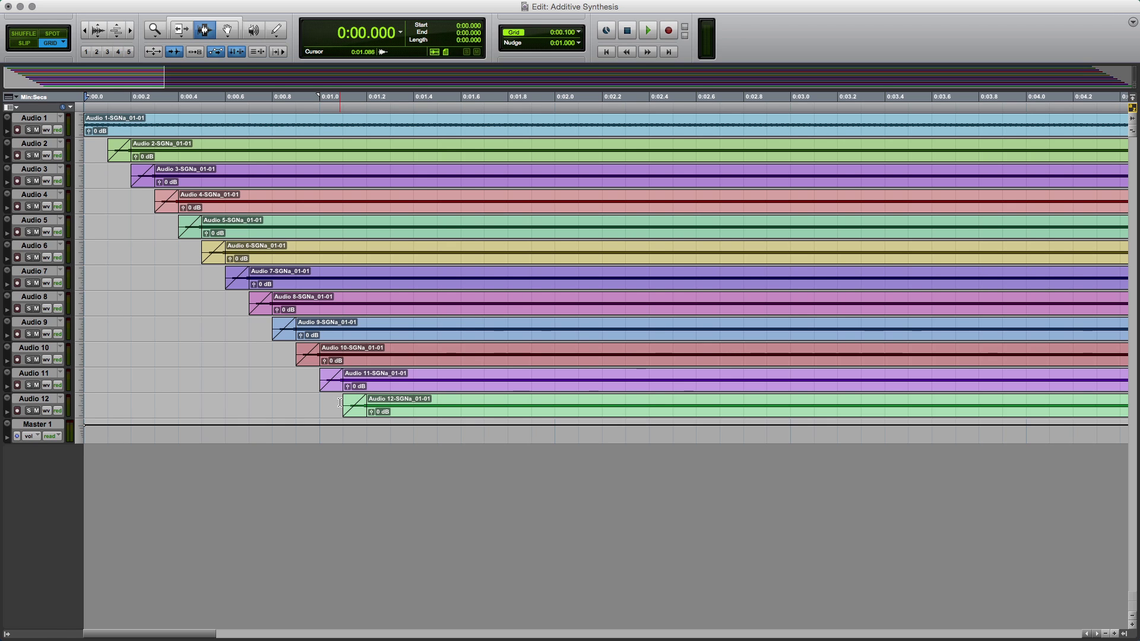
key("space")
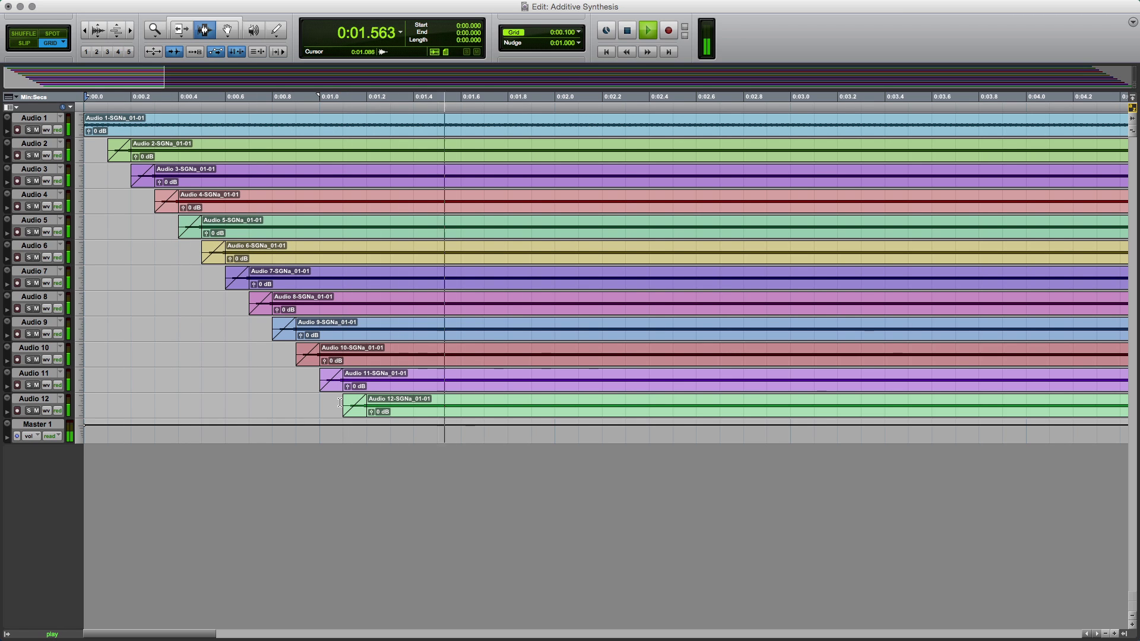
key("space")
key("space")
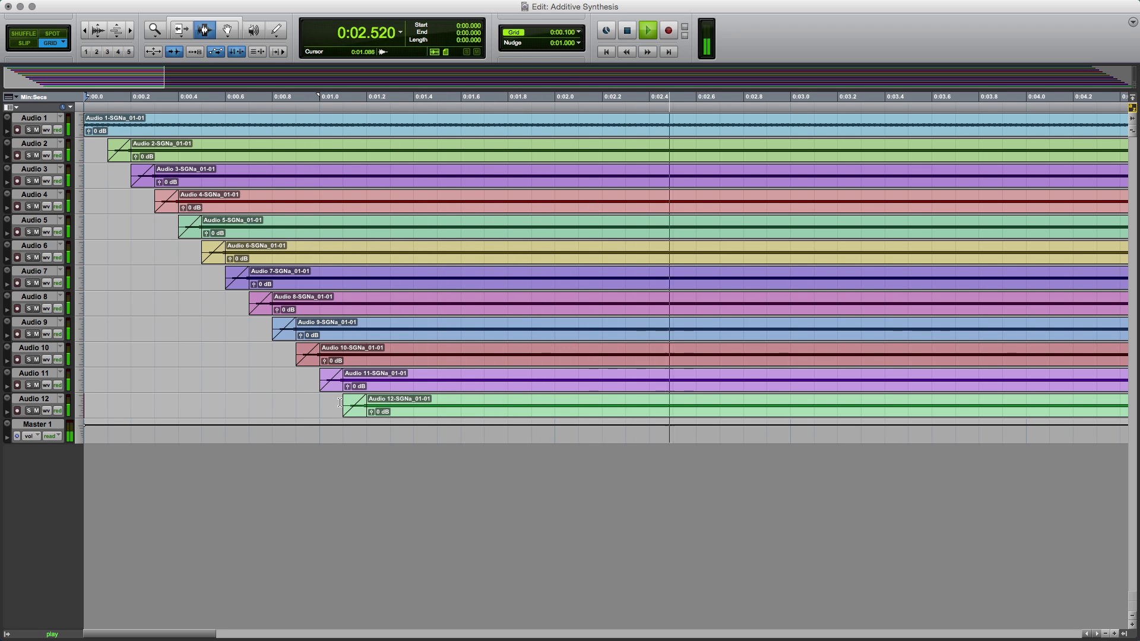
key("space")
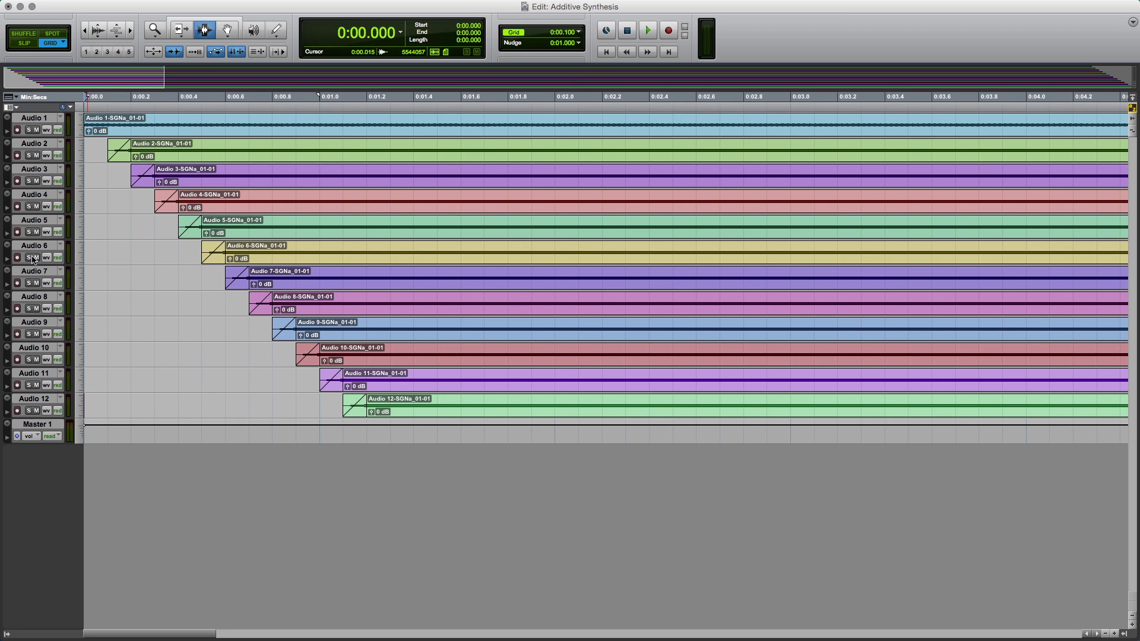
Solo Audio 4 through Audio 8 in turn during playback, ending with only Audio 7 soloed
left_click(29, 206)
key("space")
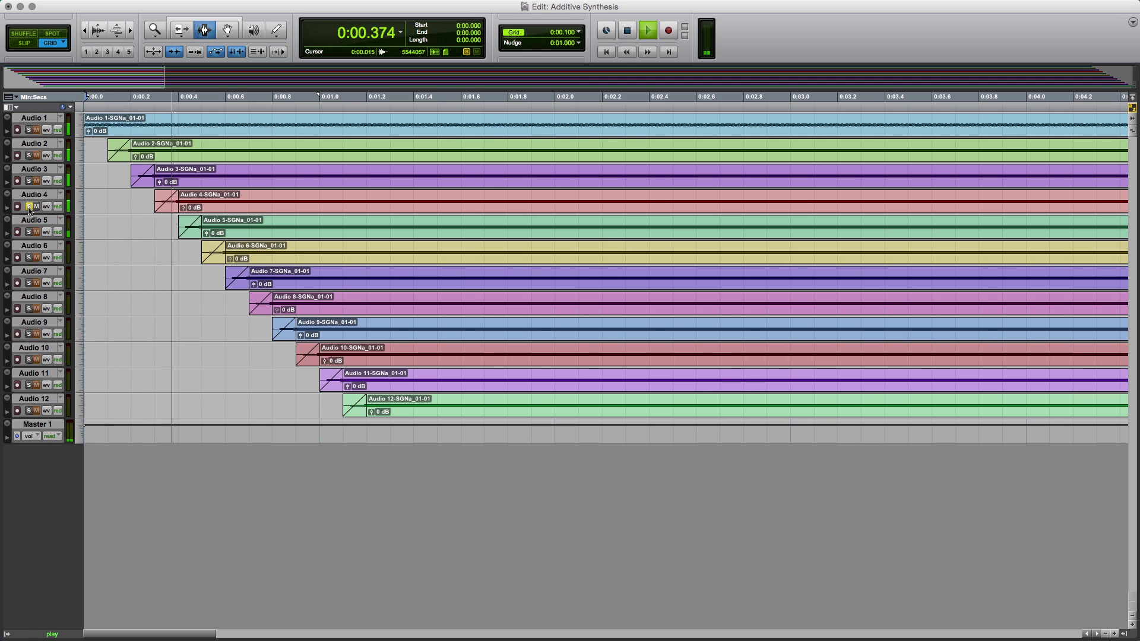
left_click(31, 232)
left_click(29, 257)
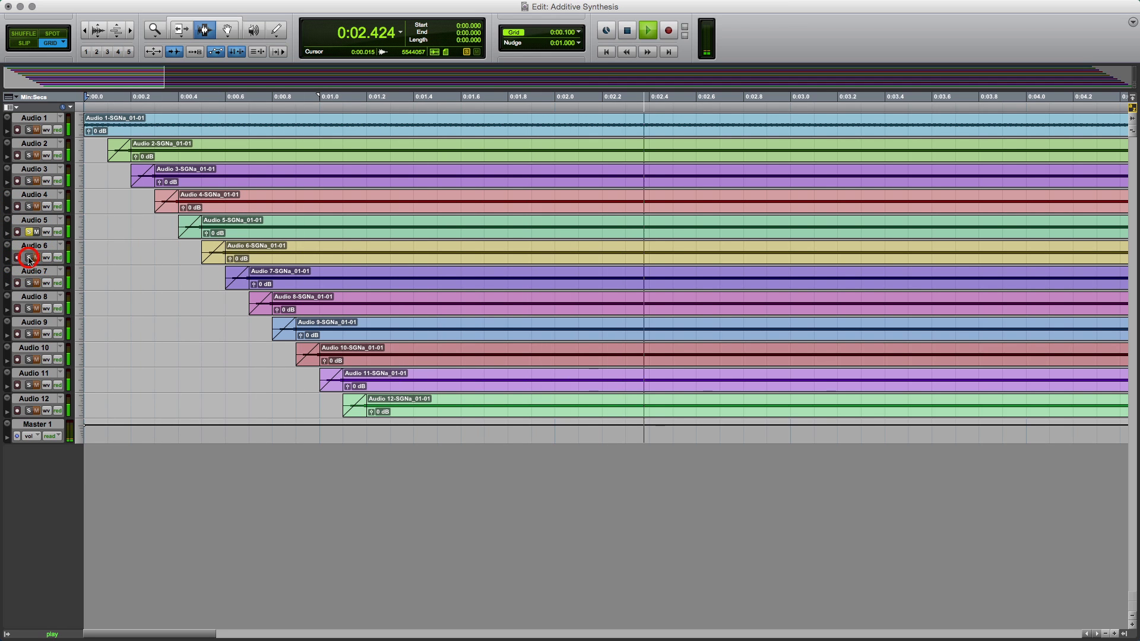
left_click(30, 283)
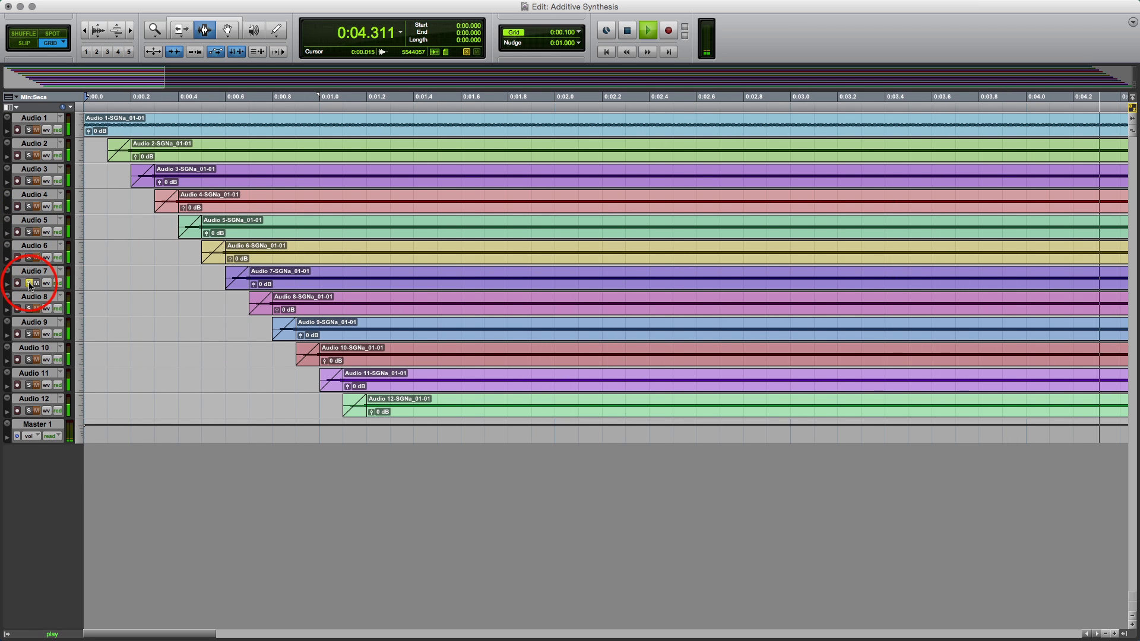
left_click(28, 308)
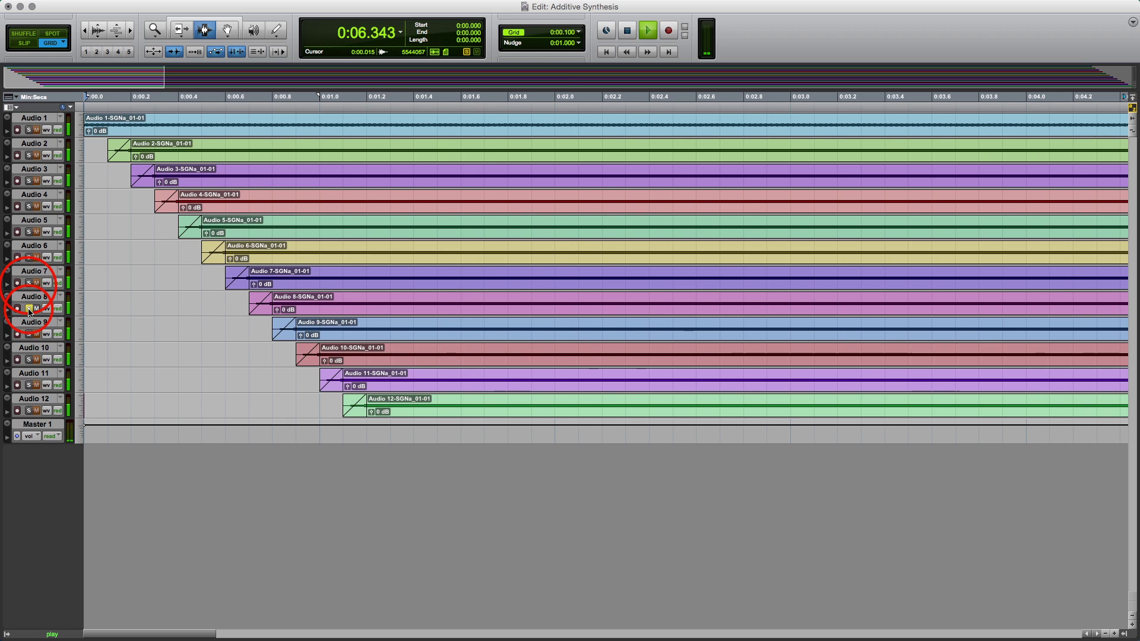
left_click(29, 284)
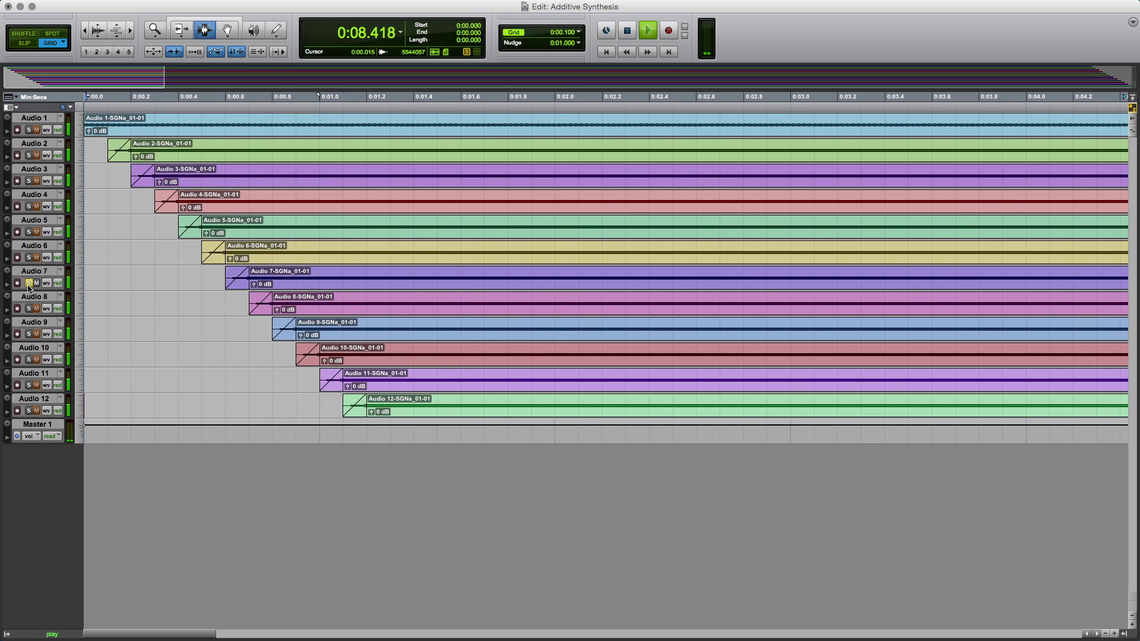
key("space")
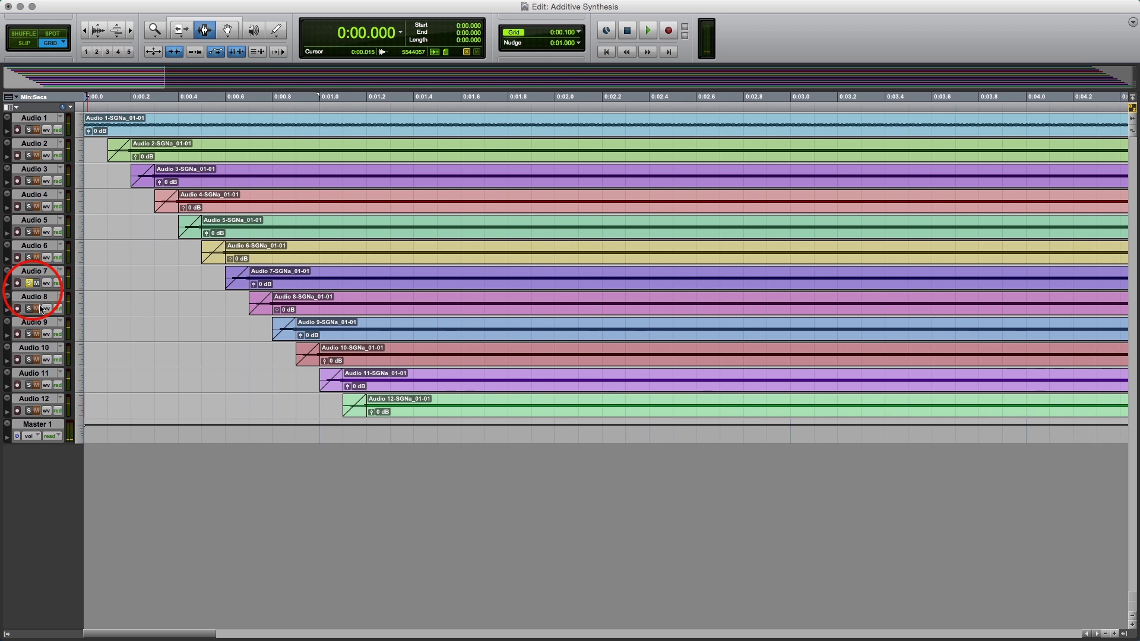
Enlarge Audio 7, show its volume automation, and draw a pulse peaking at +12 dB
left_click_drag(41, 291, 53, 363)
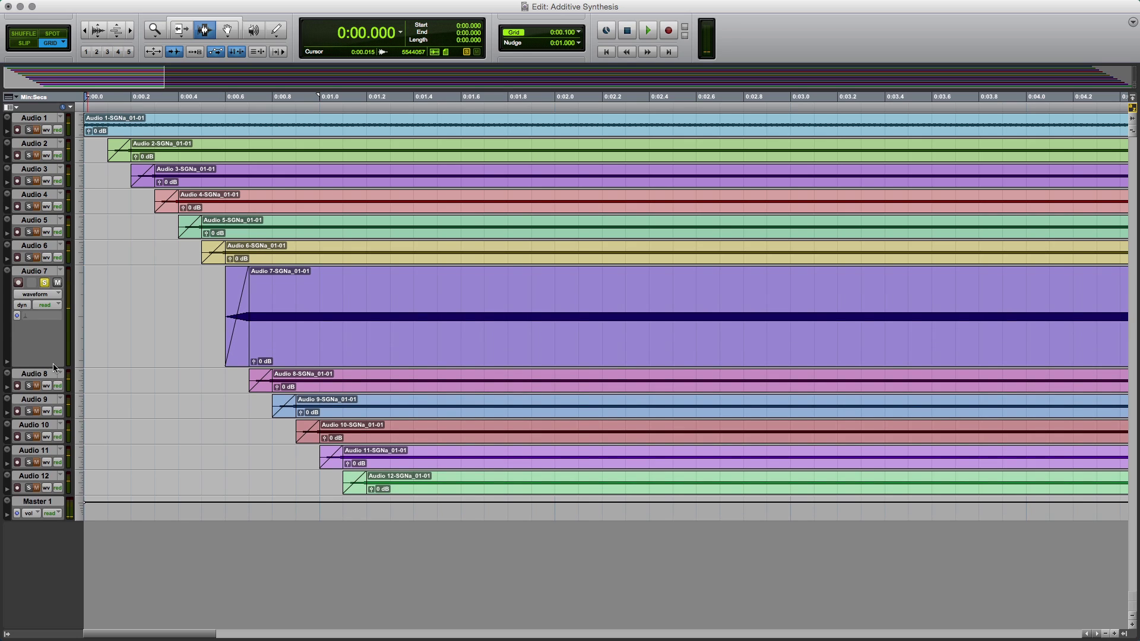
left_click(35, 294)
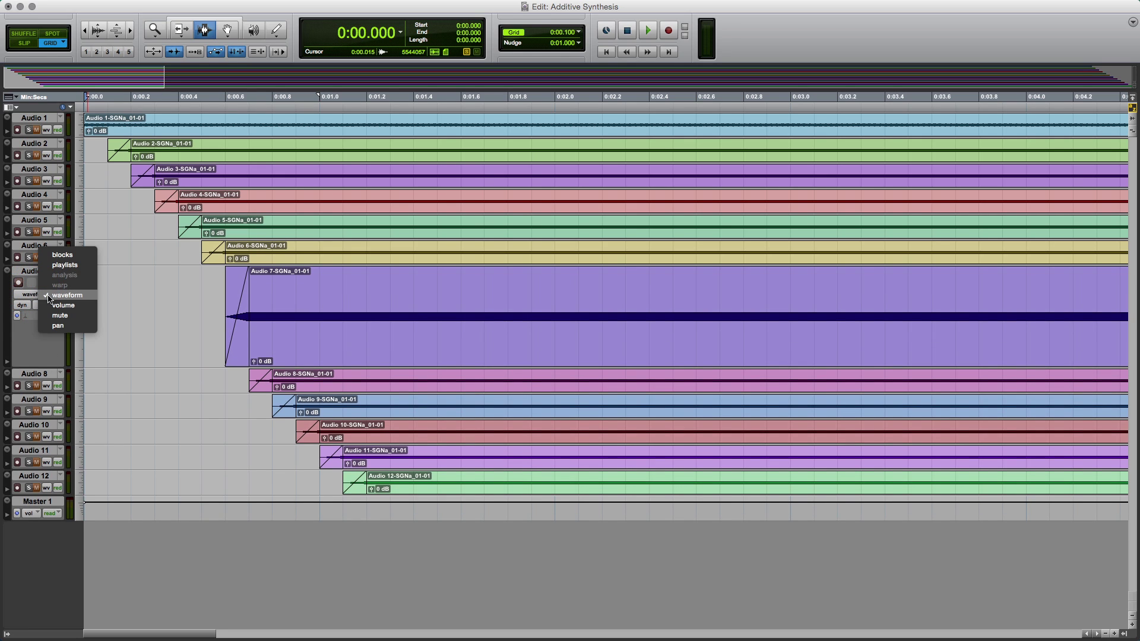
left_click(54, 306)
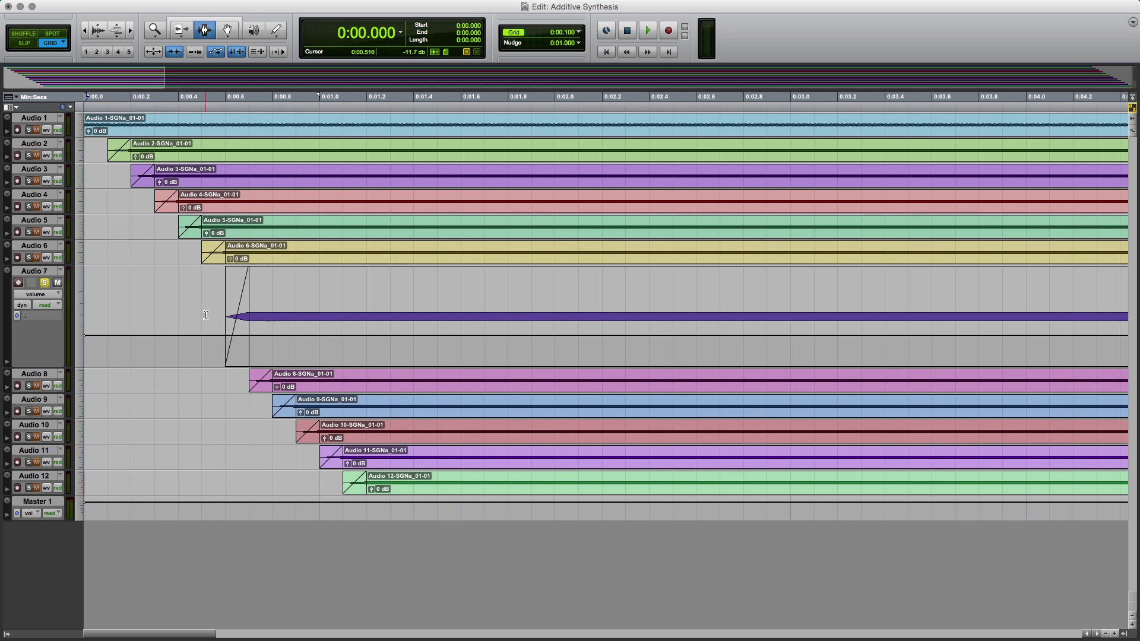
key("F8")
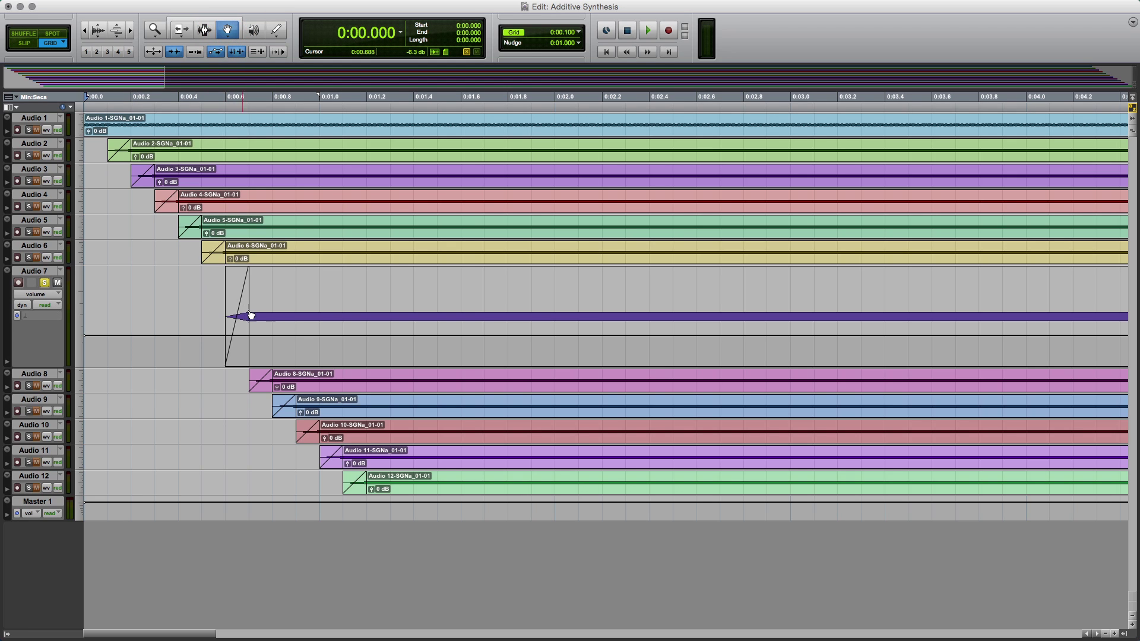
left_click(249, 335)
left_click(268, 339)
left_click_drag(267, 340, 343, 365)
left_click(344, 268)
Unsolo Audio 7 and play back the new volume envelope
left_click(44, 283)
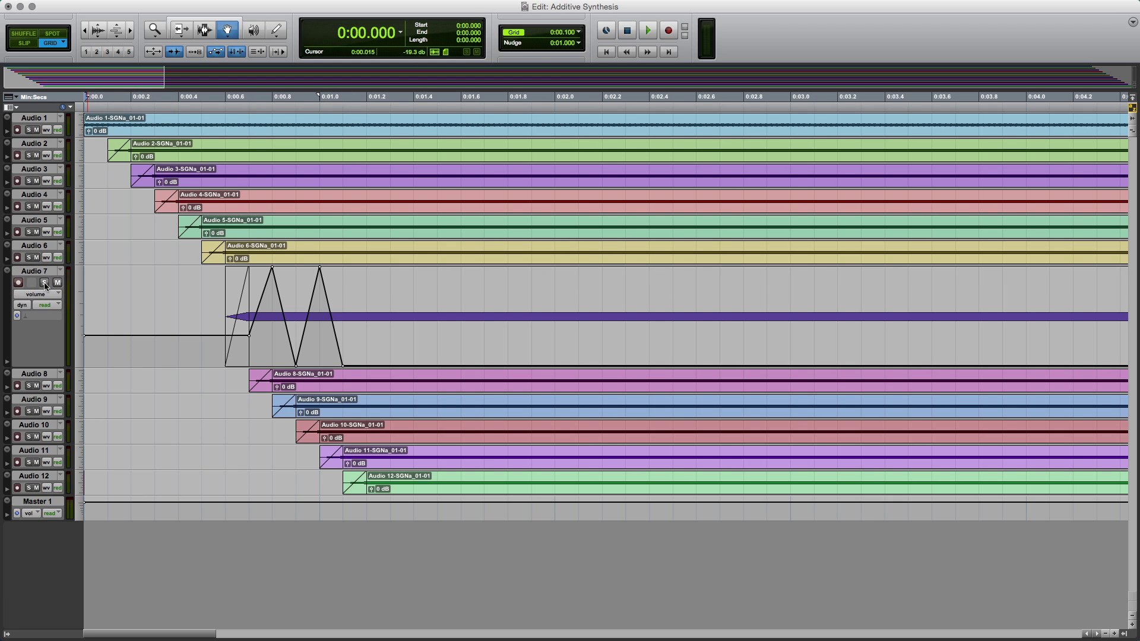
key("space")
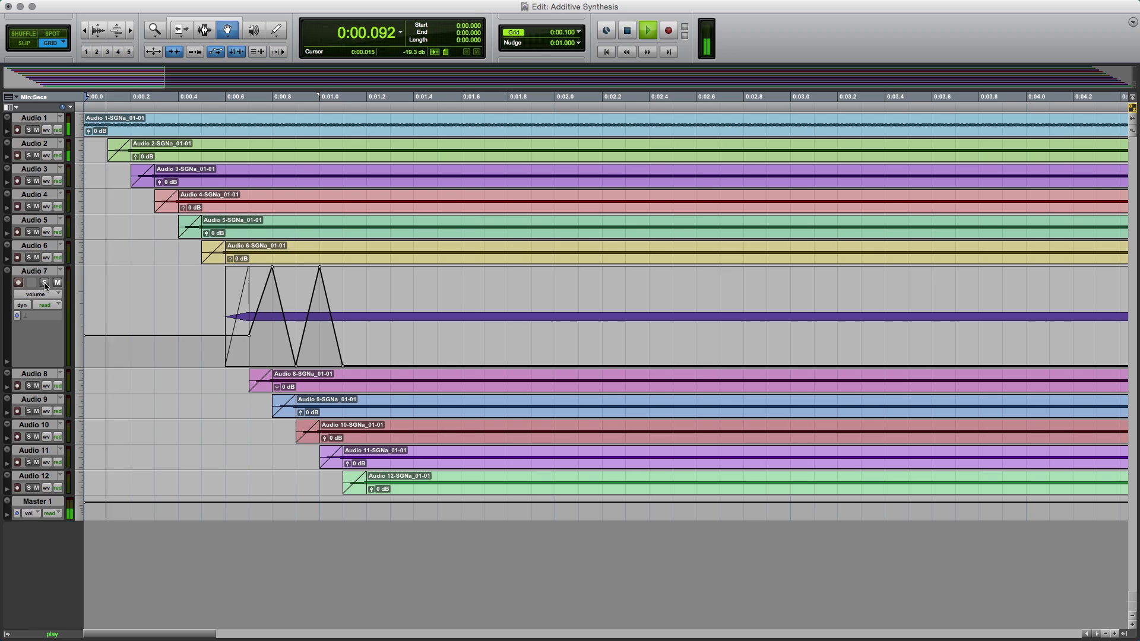
key("space")
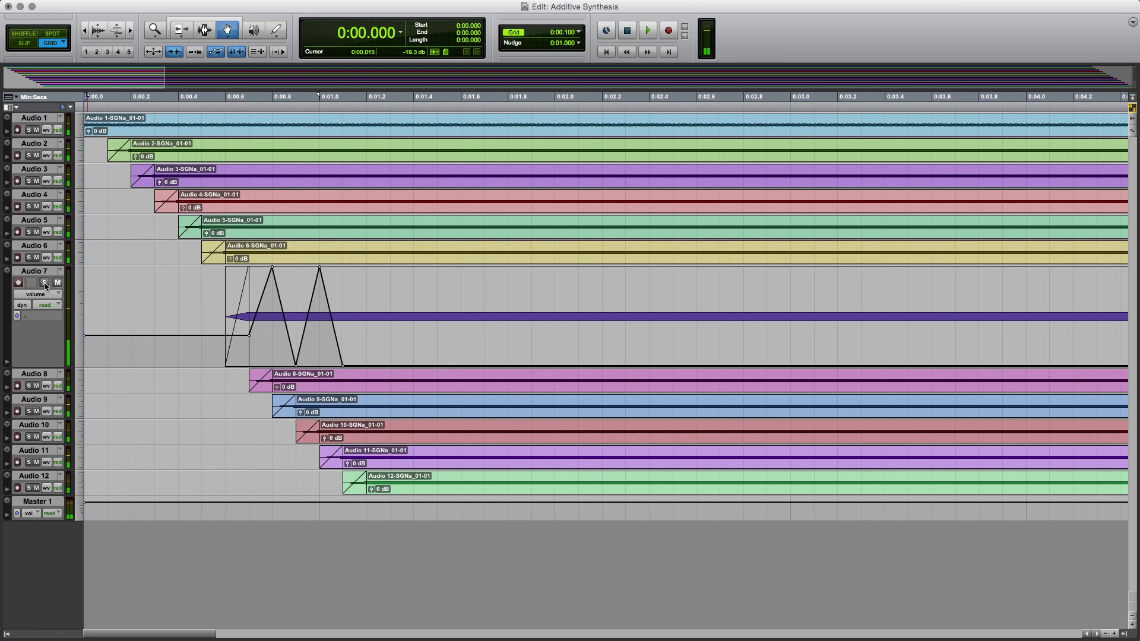
Select one pair of Audio 7's volume pulses and duplicate it along the whole track
left_click(205, 29)
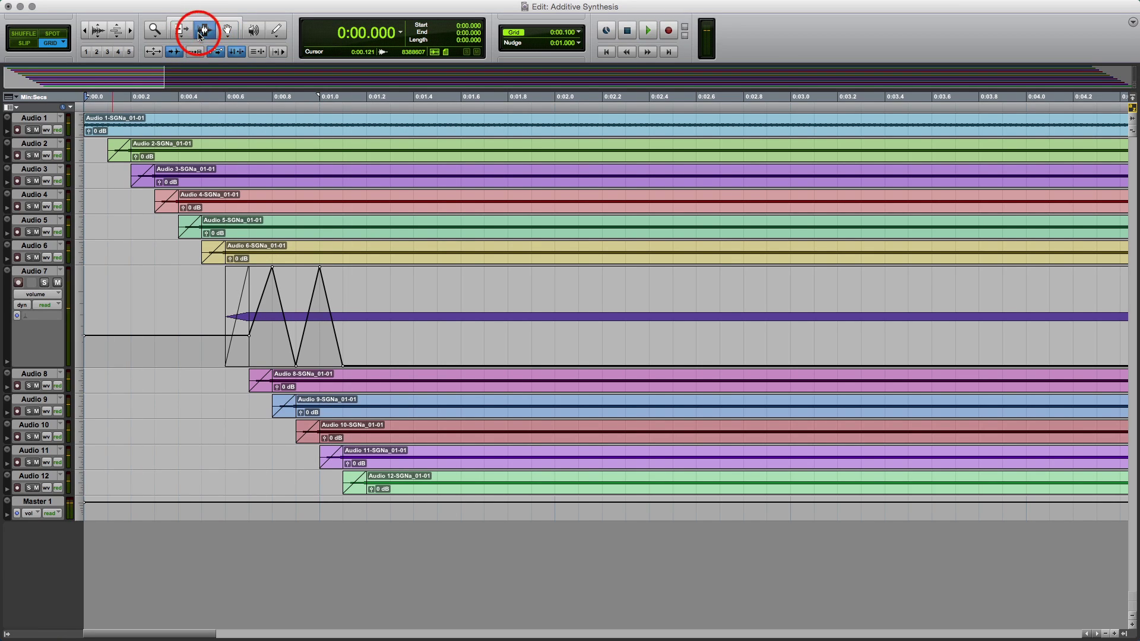
left_click_drag(252, 306, 338, 308)
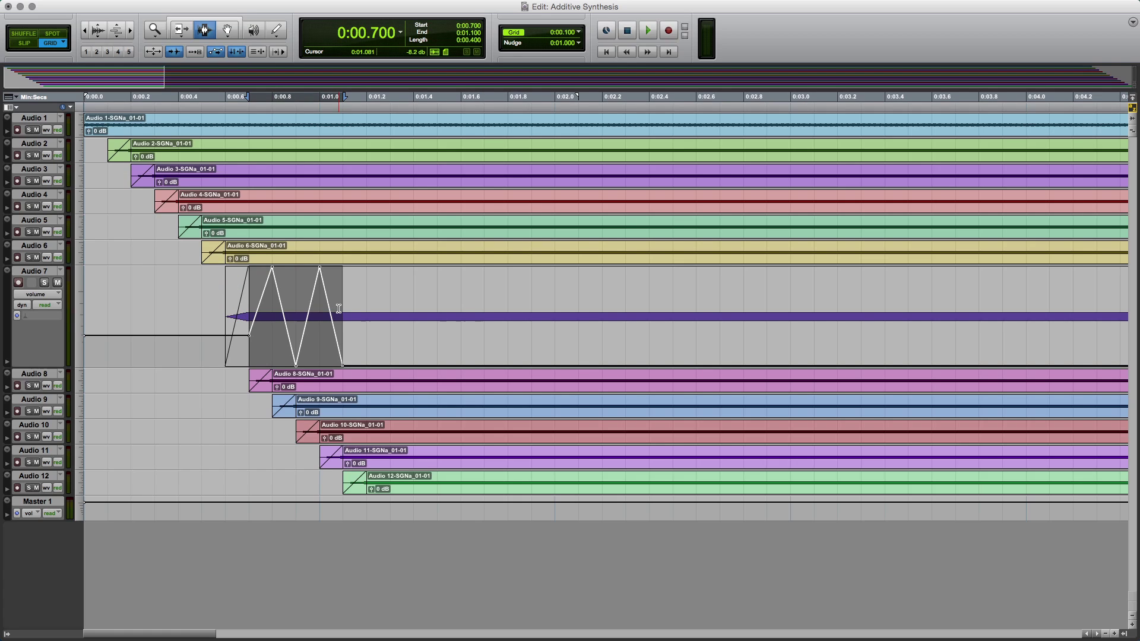
key("super+d")
key("super+d")
key("super+d")
key("super+d")
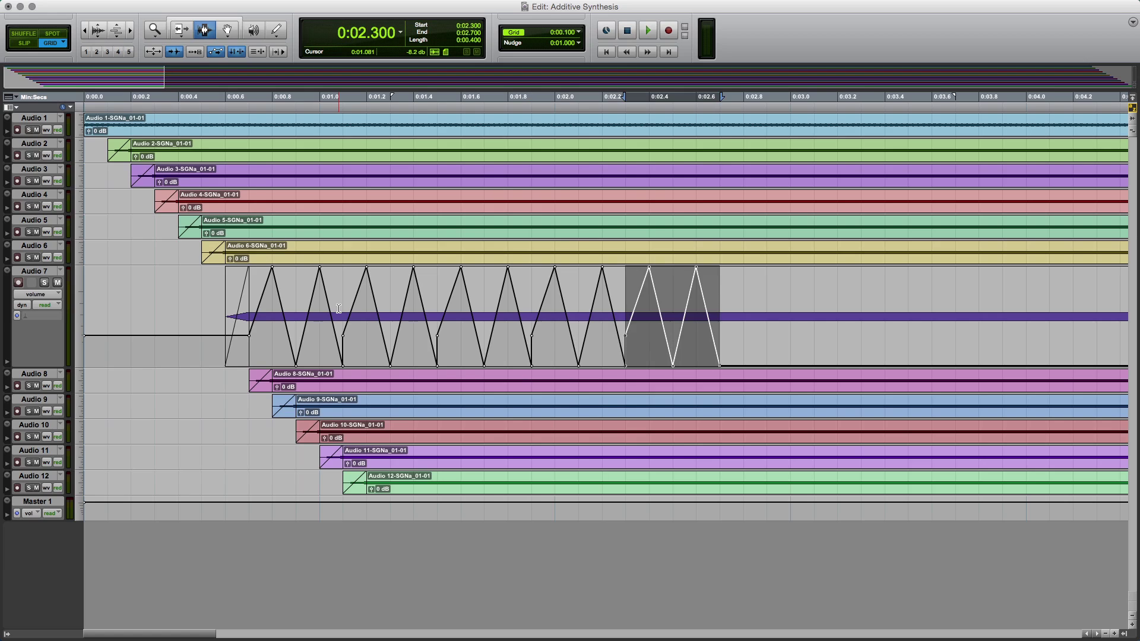
key("super+d")
key("super+d")
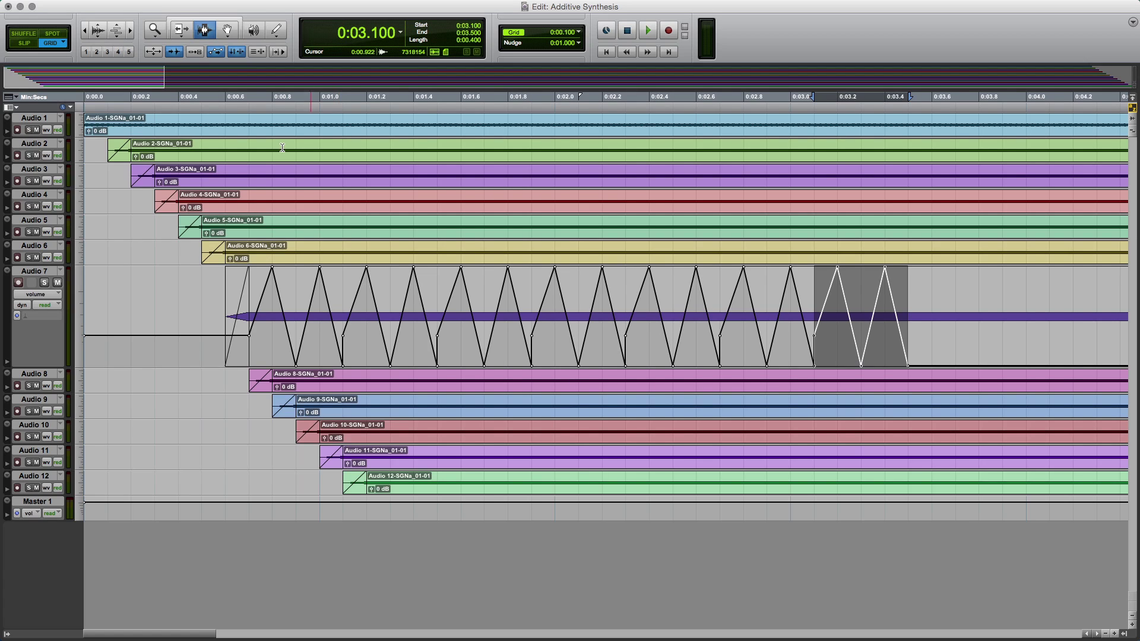
double_click(158, 34)
key("super+d")
key("super+d")
key("super+d")
key("super+d")
key("super+d")
key("super+d")
key("super+d")
key("super+d")
key("super+d")
key("super+d")
key("super+d")
key("super+d")
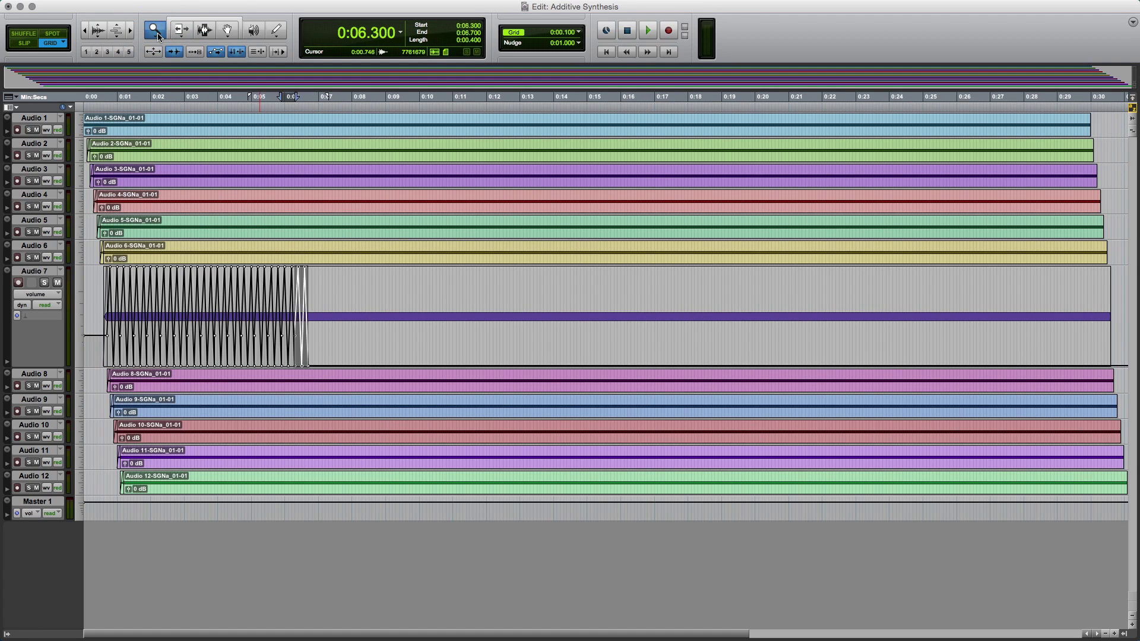
key("super+d")
key("super+d")
key("super+d")
key("super+d")
key("super+d")
key("super+d")
key("super+d")
key("super+d")
key("super+d")
key("super+d")
key("super+d")
key("super+d")
key("super+d")
key("super+d")
key("super+d")
key("super+d")
key("super+d")
key("super+d")
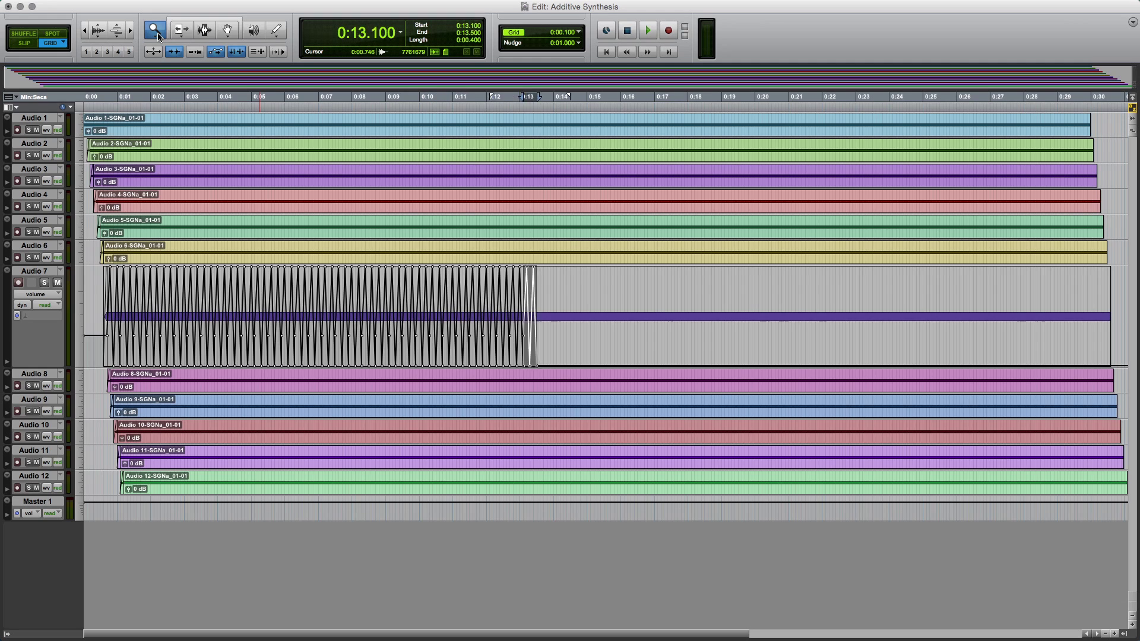
key("super+d")
key("super+d")
key("super+d")
key("super+d")
key("super+d")
key("super+d")
key("super+d")
key("super+d")
key("super+d")
key("super+d")
key("super+d")
key("super+d")
key("super+d")
key("super+d")
key("super+d")
key("super+d")
key("super+d")
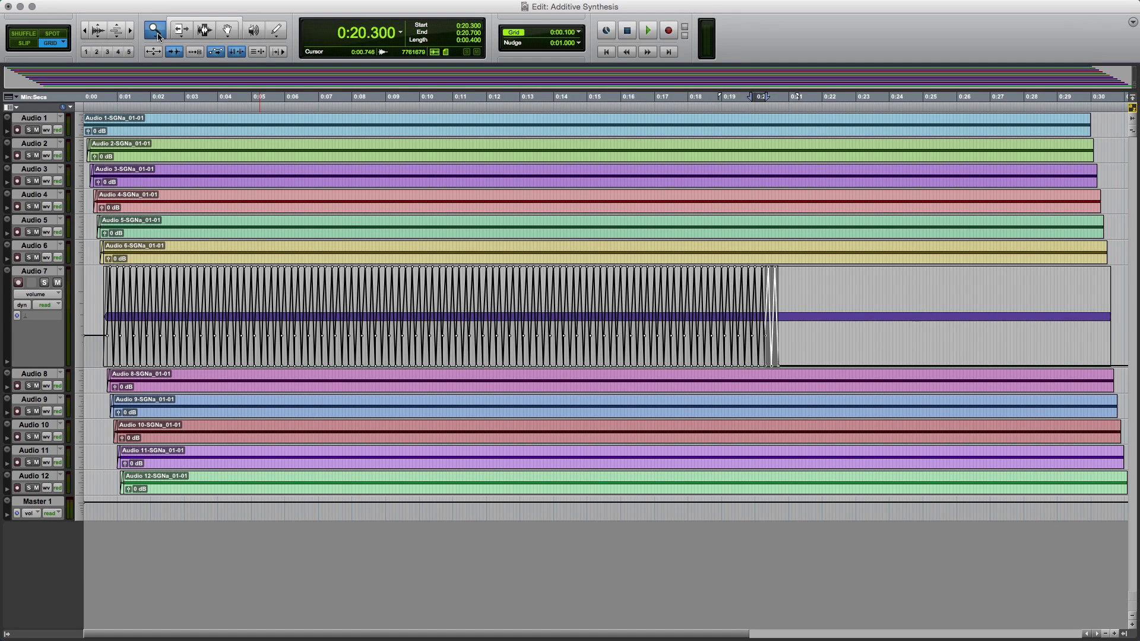
key("super+d")
key("super+d")
key("super+d")
key("super+d")
key("super+d")
key("super+d")
key("super+d")
key("super+d")
key("super+d")
key("super+d")
key("super+d")
key("super+d")
key("super+d")
key("super+d")
key("super+d")
key("super+d")
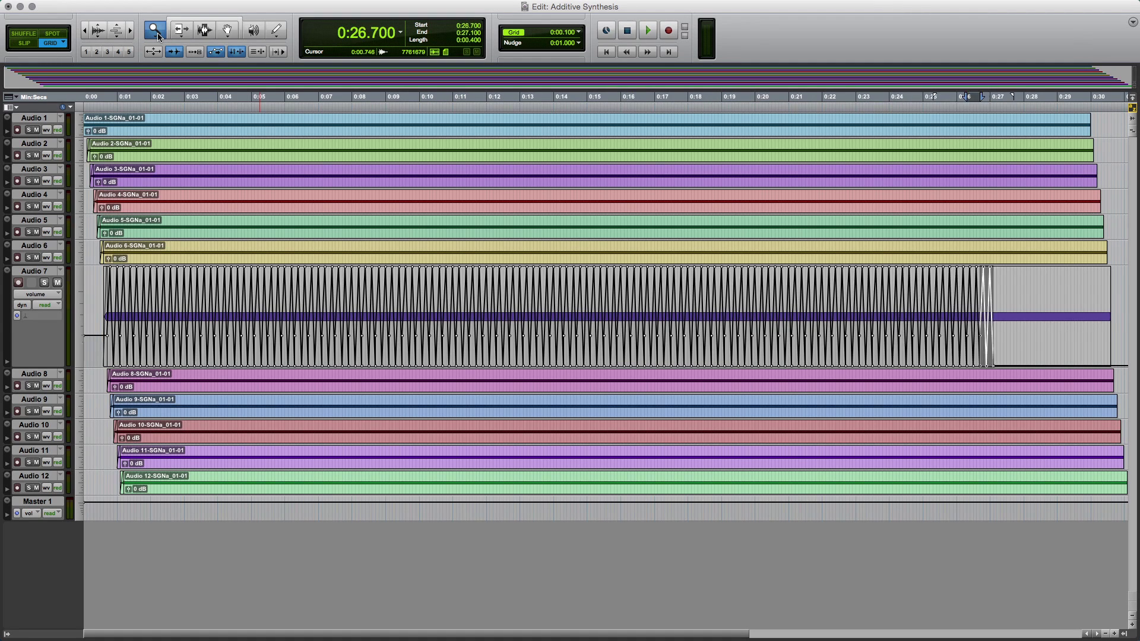
key("super+d")
key("super+d")
key("super+d")
key("super+d")
key("super+d")
key("super+d")
key("super+d")
key("super+d")
key("super+d")
key("super+d")
key("super+d")
key("super+d")
key("super+d")
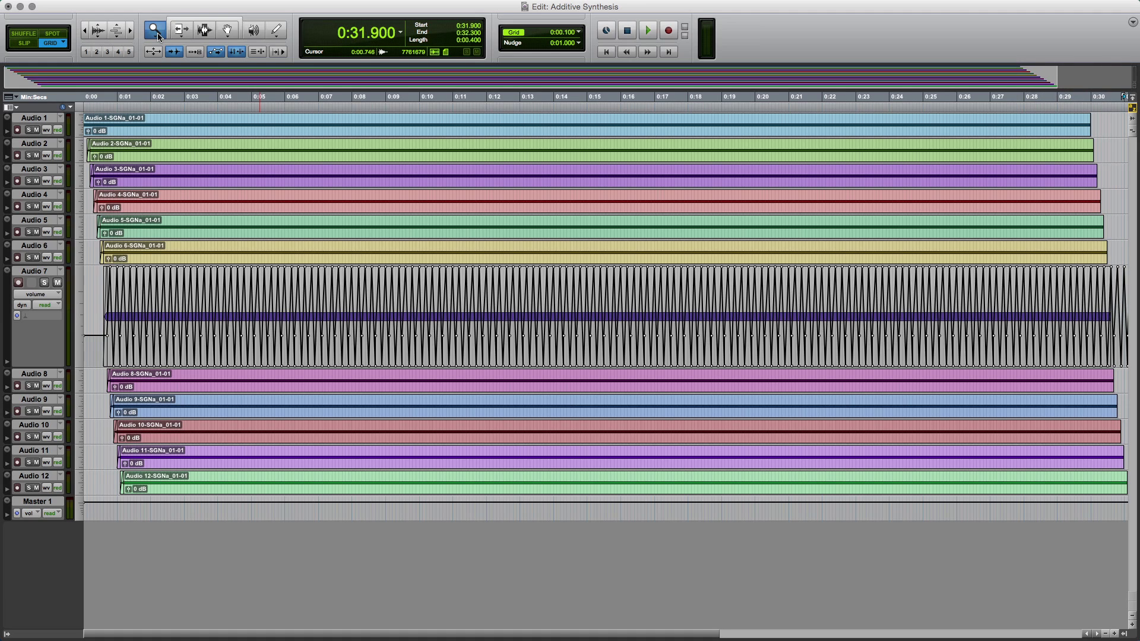
key("super+d")
key("super+d")
key("super+d")
key("super+d")
key("super+d")
key("super+d")
key("super+d")
key("super+d")
key("super+d")
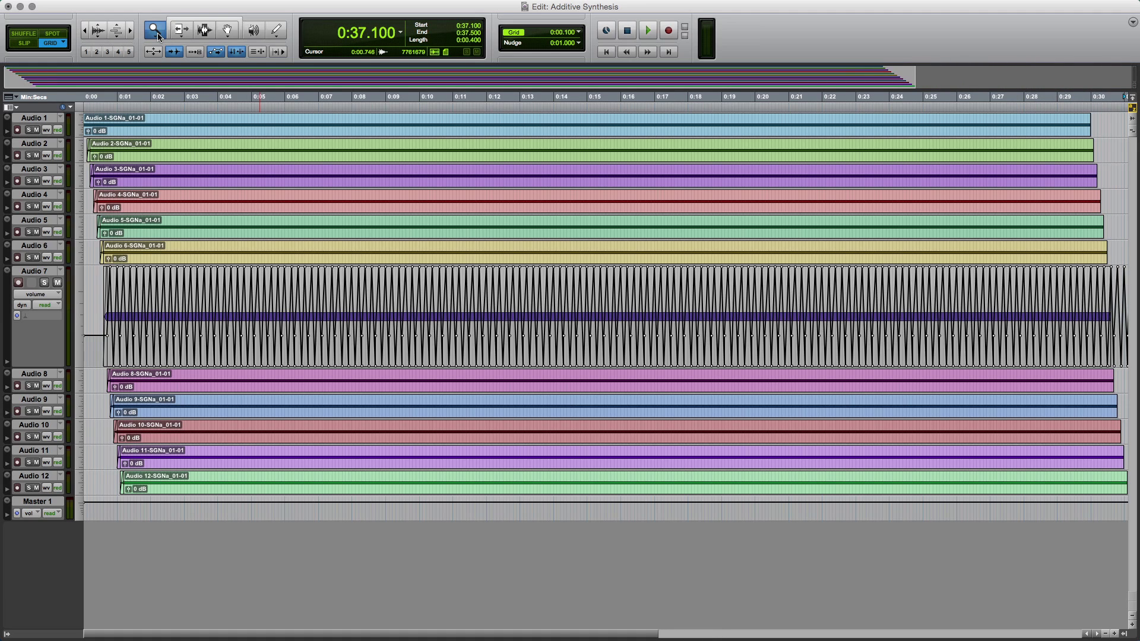
In the mixer, pull Audio 7's fader down and insert a mono Trim plug-in with gain at -inf
key("super+equal")
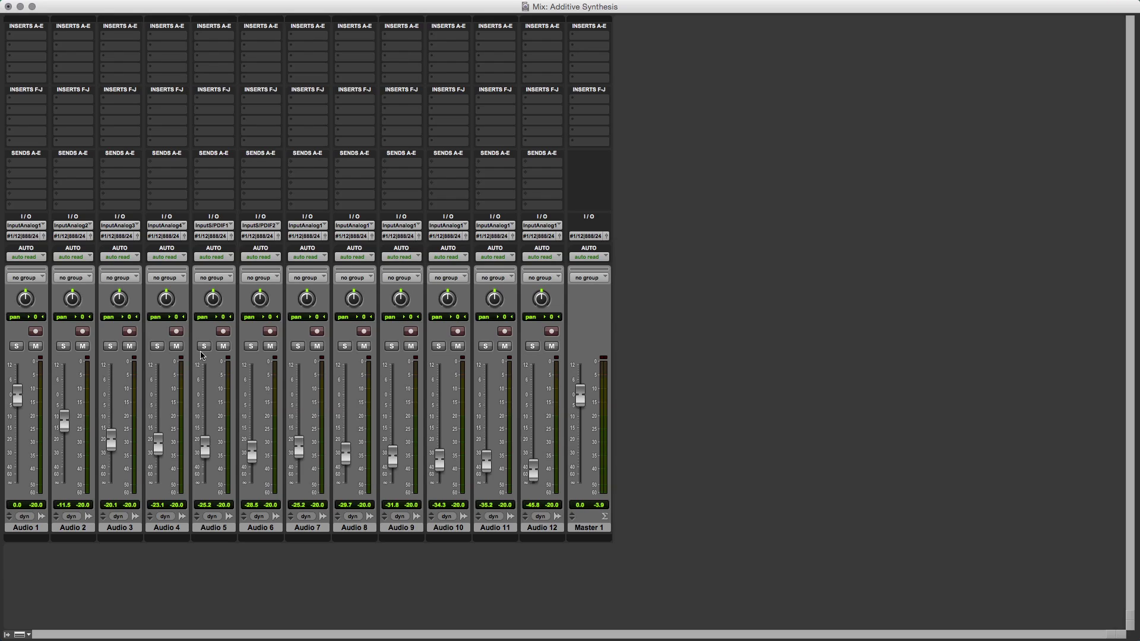
left_click_drag(299, 452, 309, 506)
left_click(292, 82)
mouse_move(329, 102)
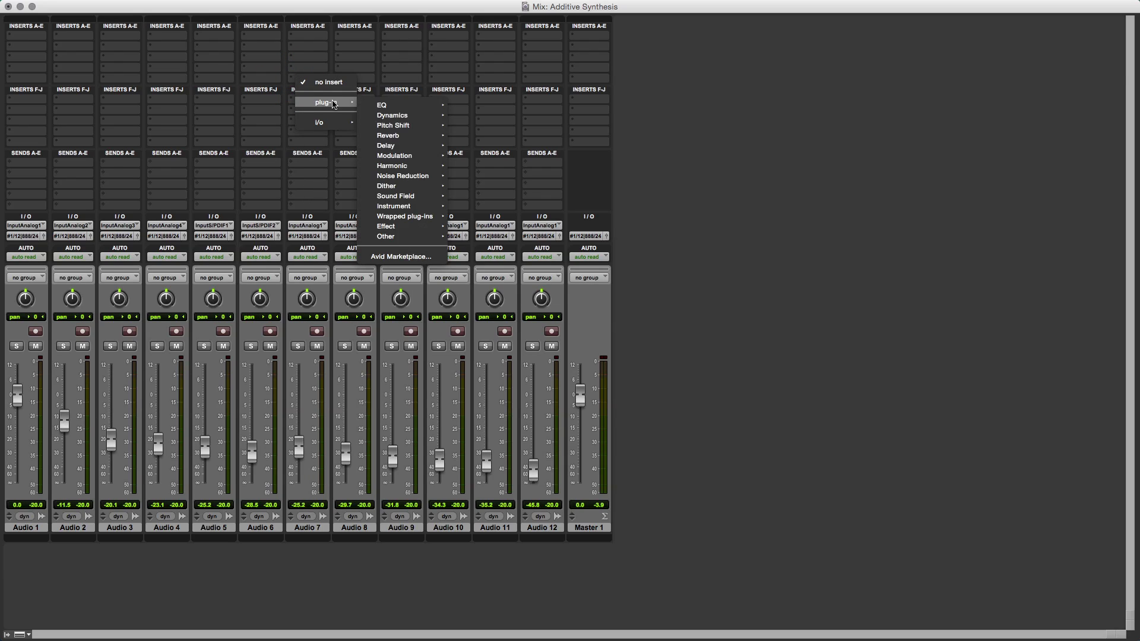
mouse_move(423, 231)
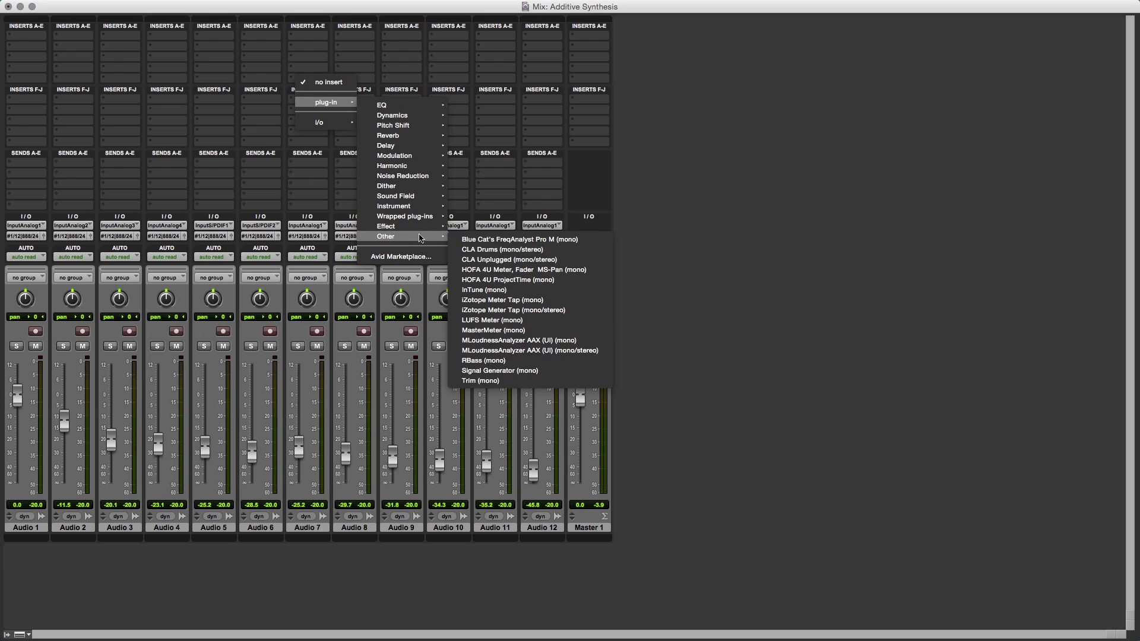
left_click(514, 381)
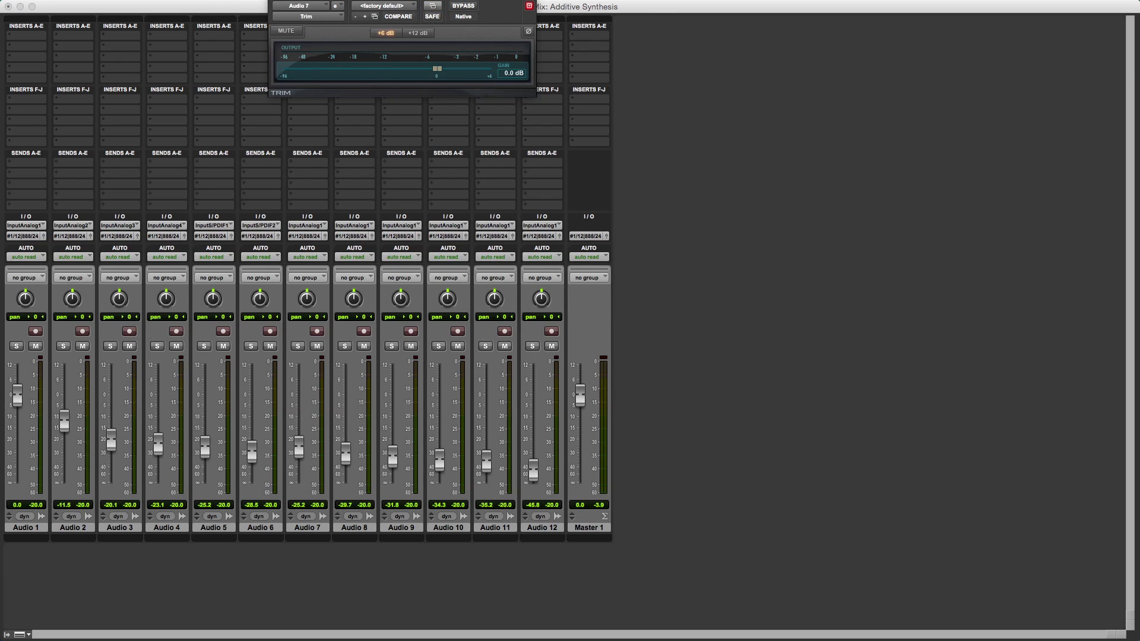
left_click(869, 285)
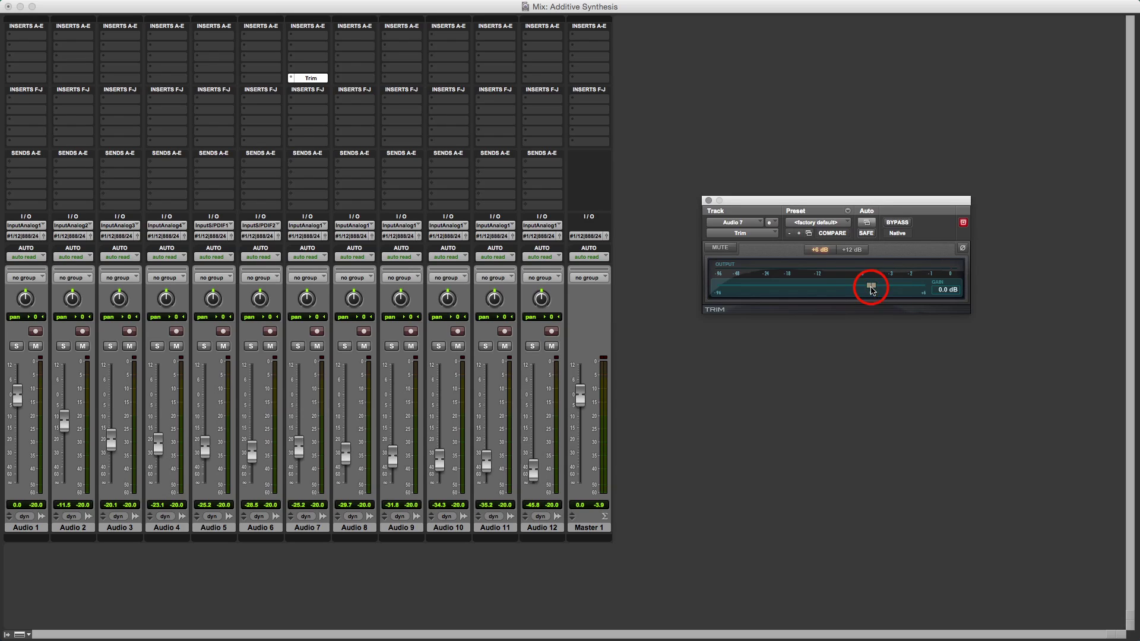
left_click_drag(810, 291, 727, 295)
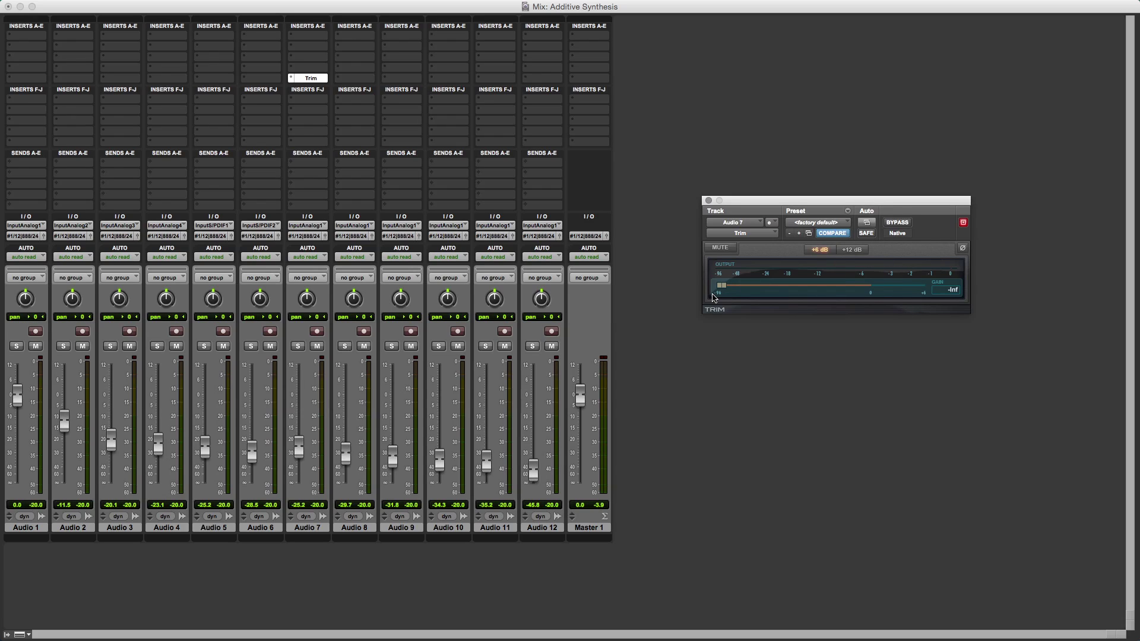
Play the mix and raise Audio 7's Trim gain to -35.2 dB
key("space")
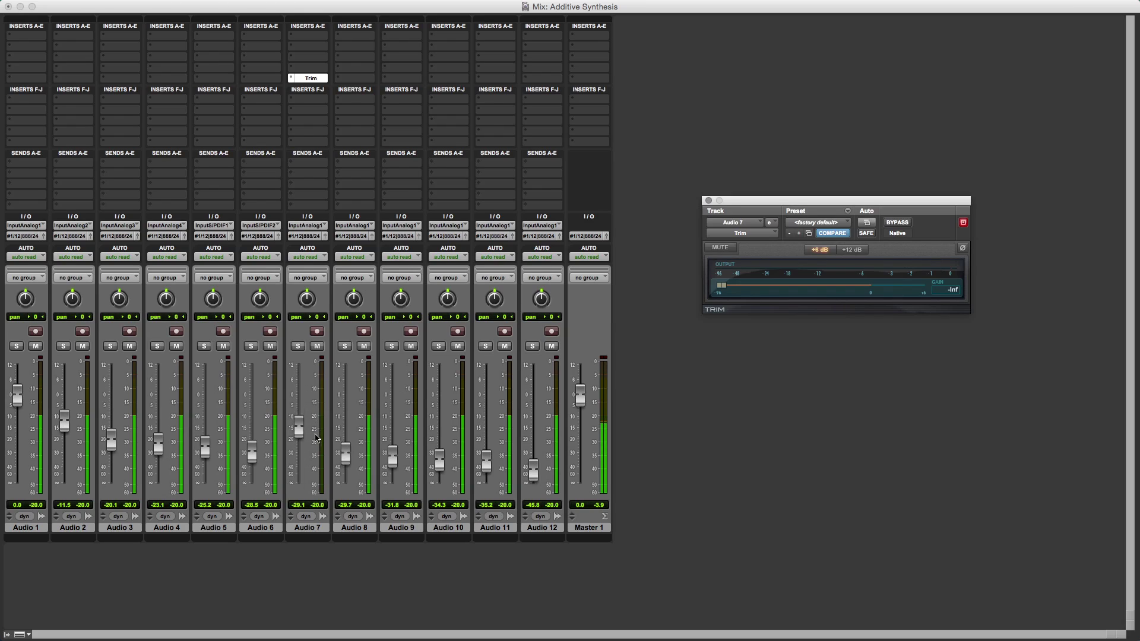
left_click(722, 285)
left_click_drag(727, 284, 755, 288)
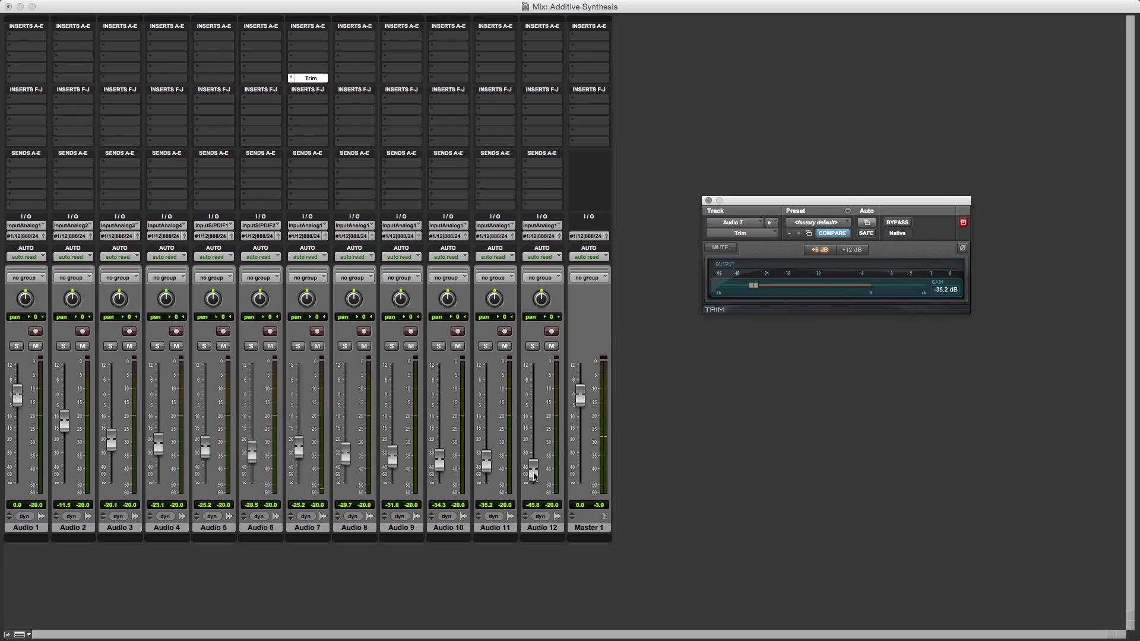
Raise Audio 12's fader to about -36 dB, nudge Audio 9 to -30.2, and return to the Edit window
left_click(537, 475)
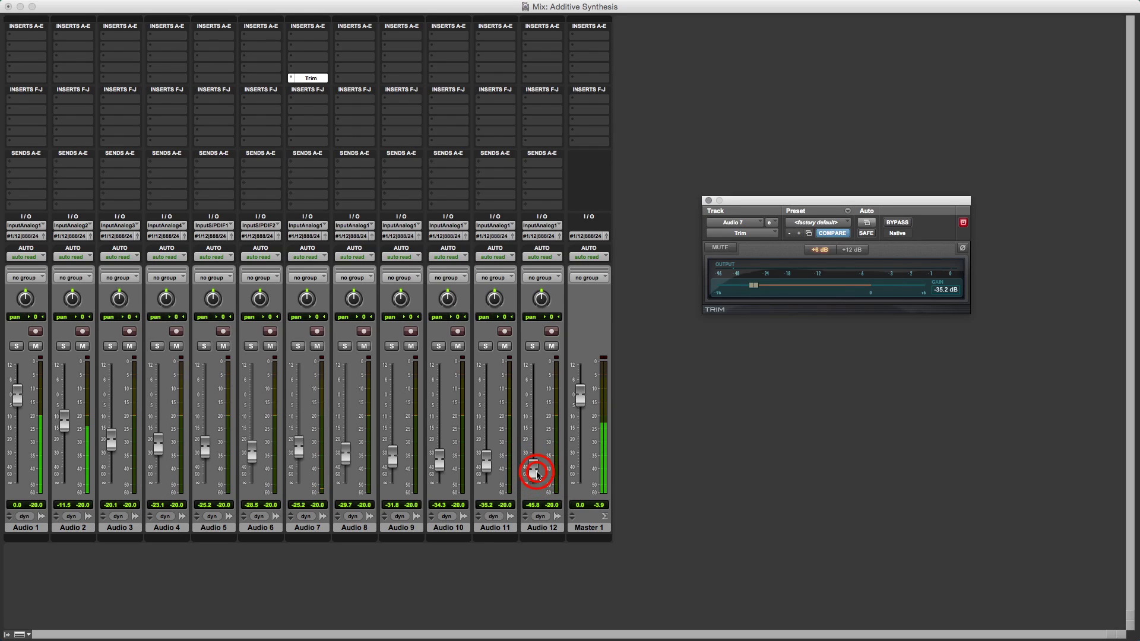
left_click_drag(536, 472, 440, 455)
left_click(393, 459)
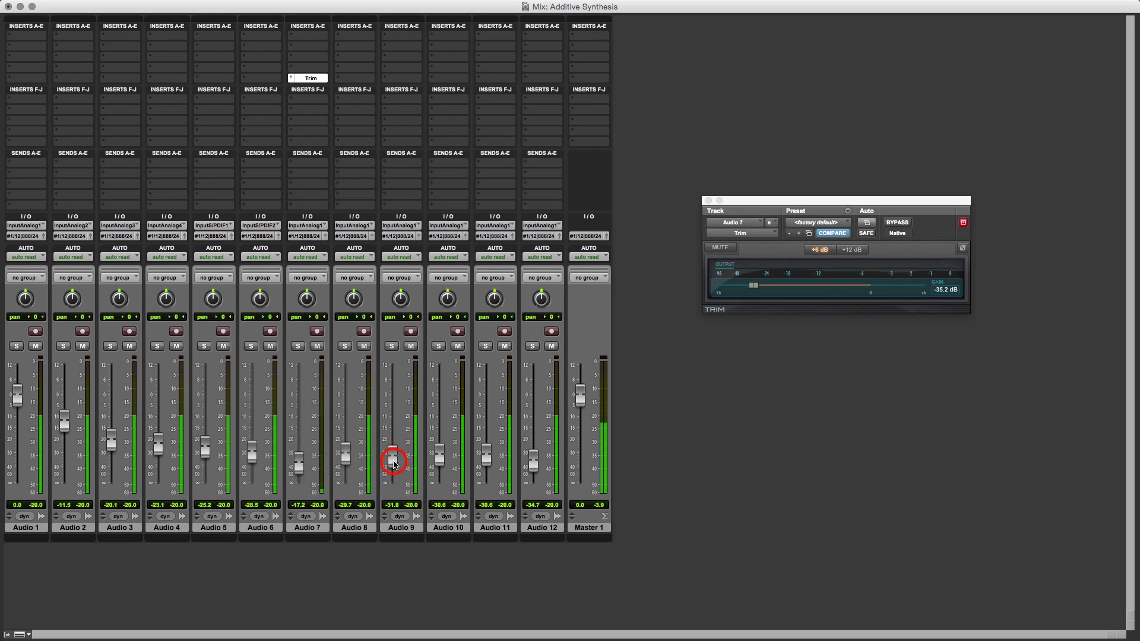
left_click_drag(393, 463, 394, 462)
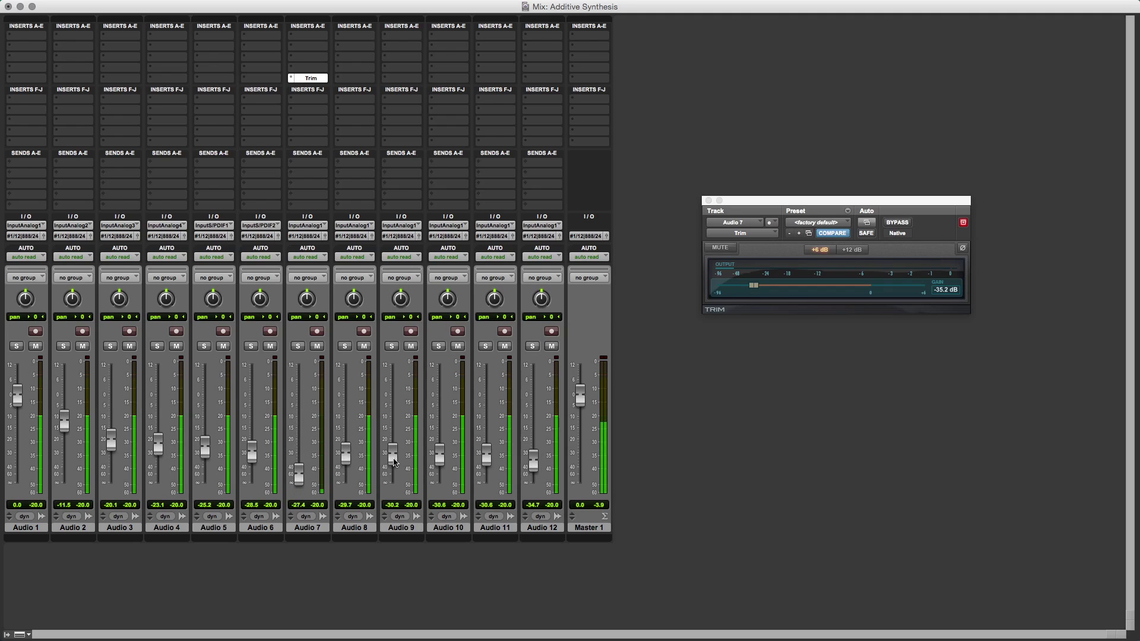
key("space")
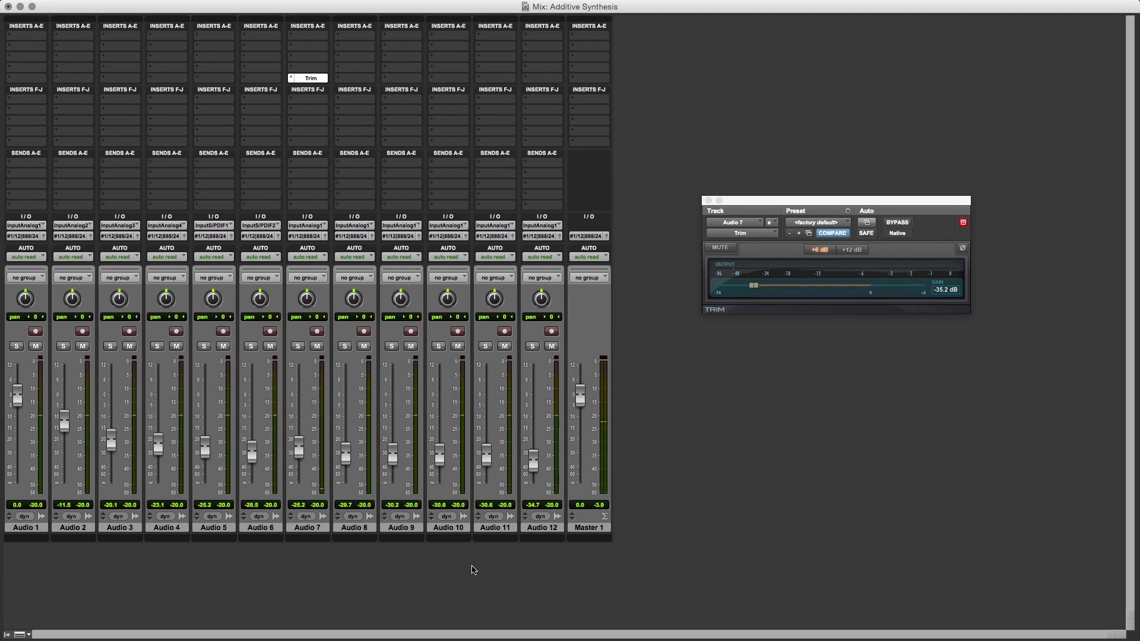
key("super+equal")
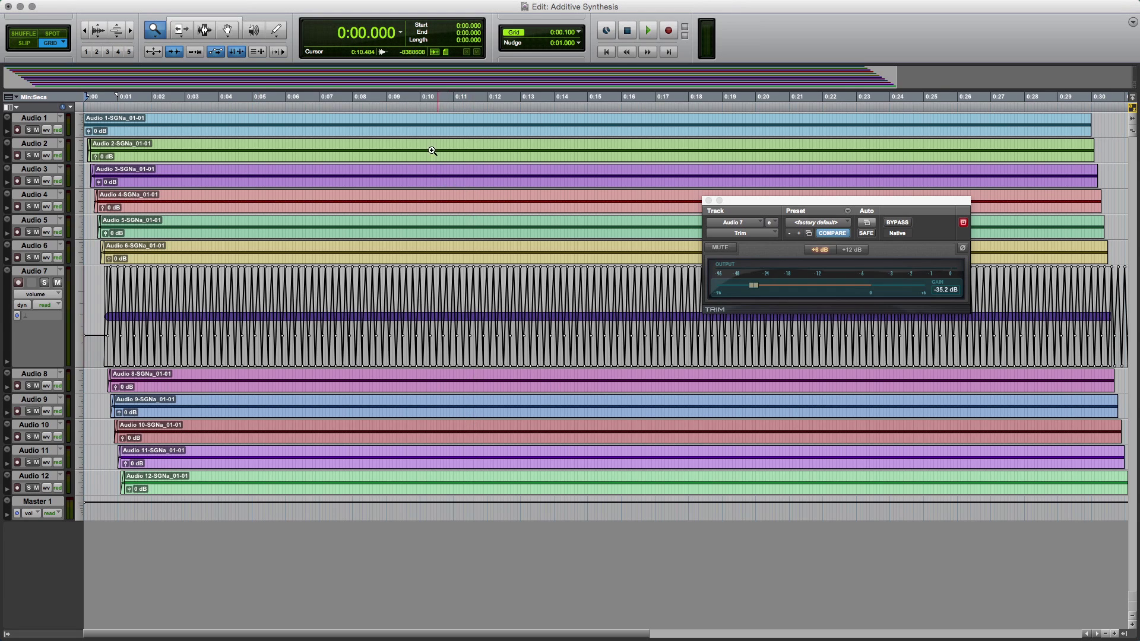
Select the 0:00–0:30 Audio 1 clip, play it, then play the mix in the mixer
key("F8")
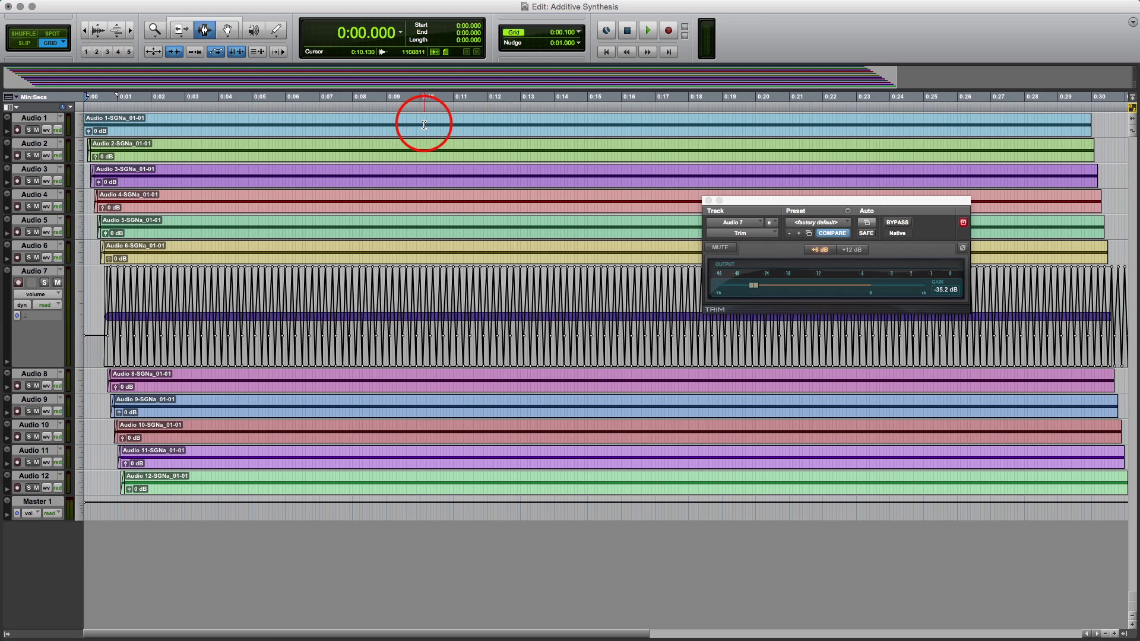
left_click(424, 126)
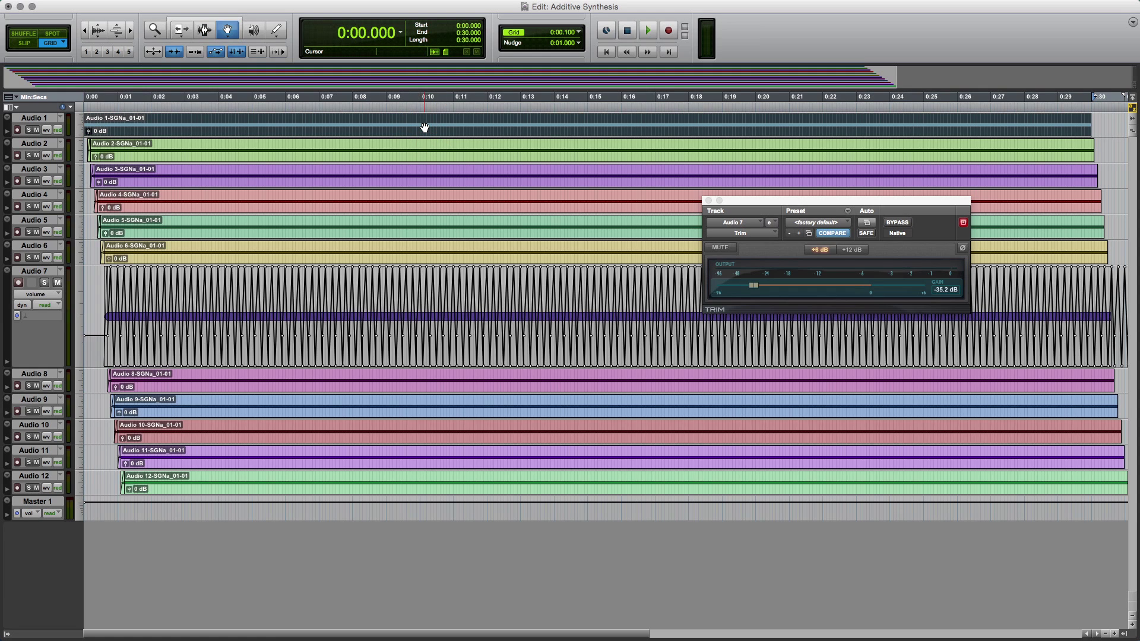
key("space")
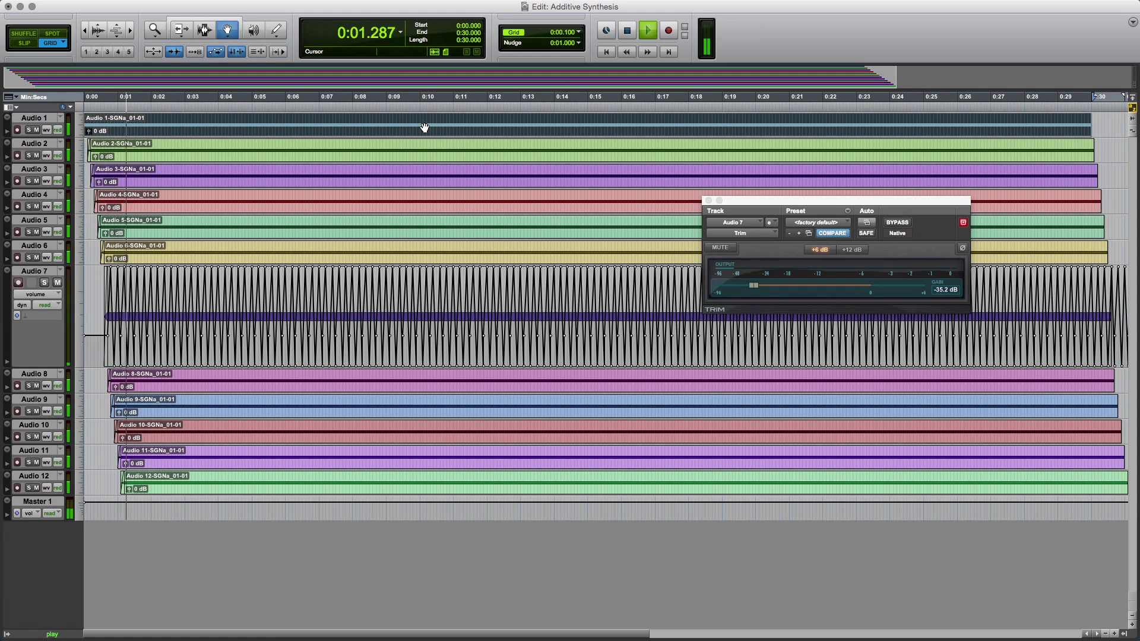
key("space")
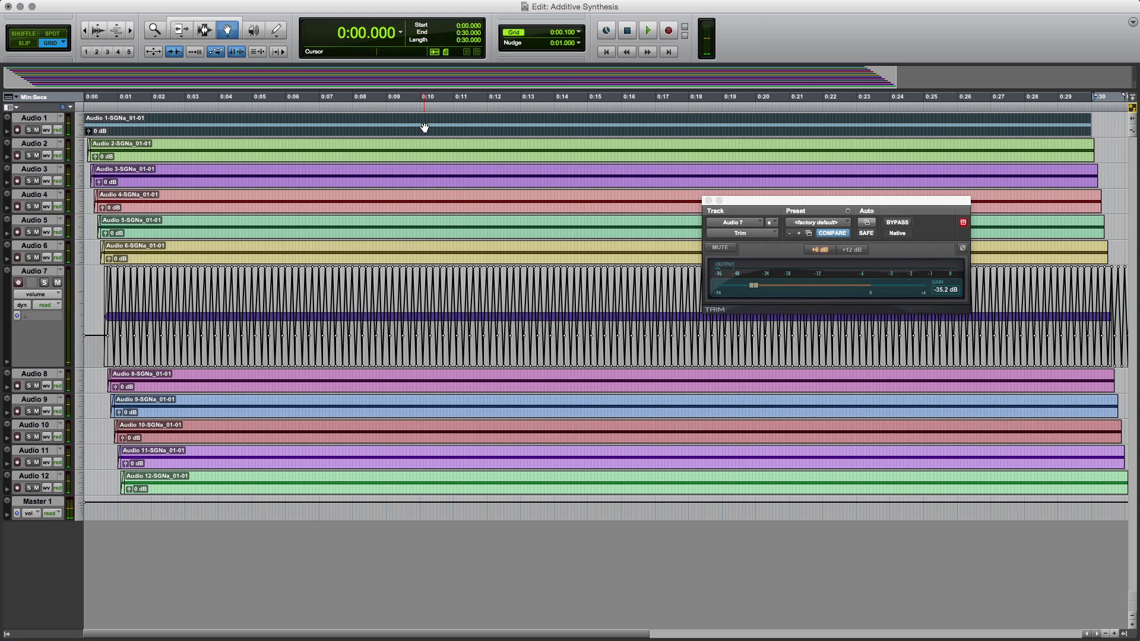
key("super+equal")
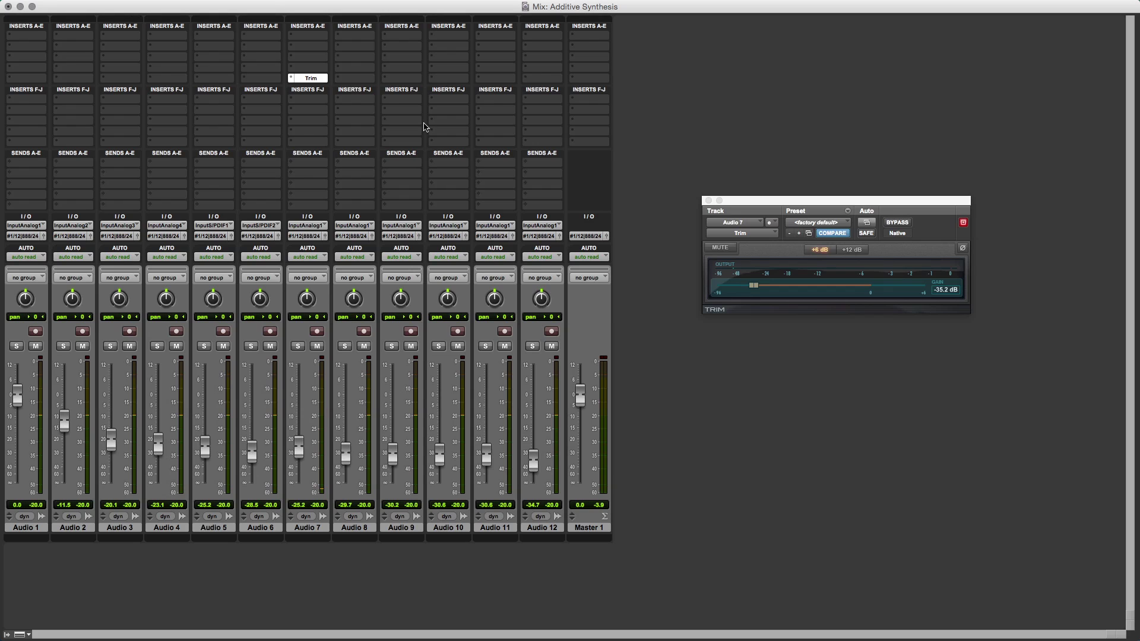
key("space")
Bounce the mix offline to 24-bit 44.1 kHz WAV 'Additive Synthesis_1' and import it as a new track
key("super+alt+b")
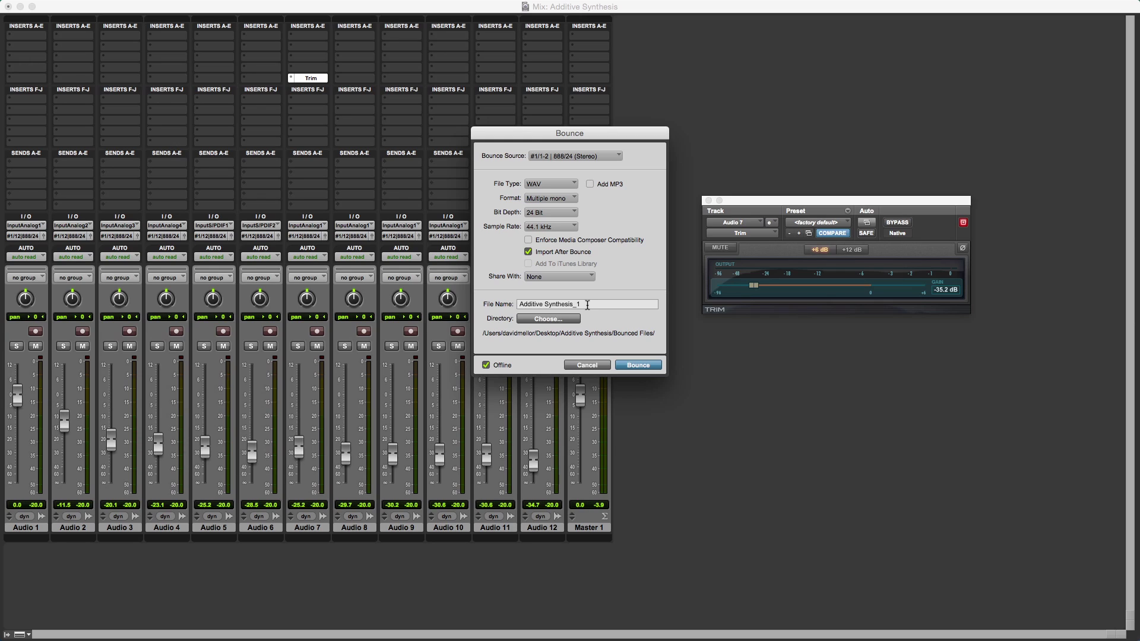
left_click(632, 366)
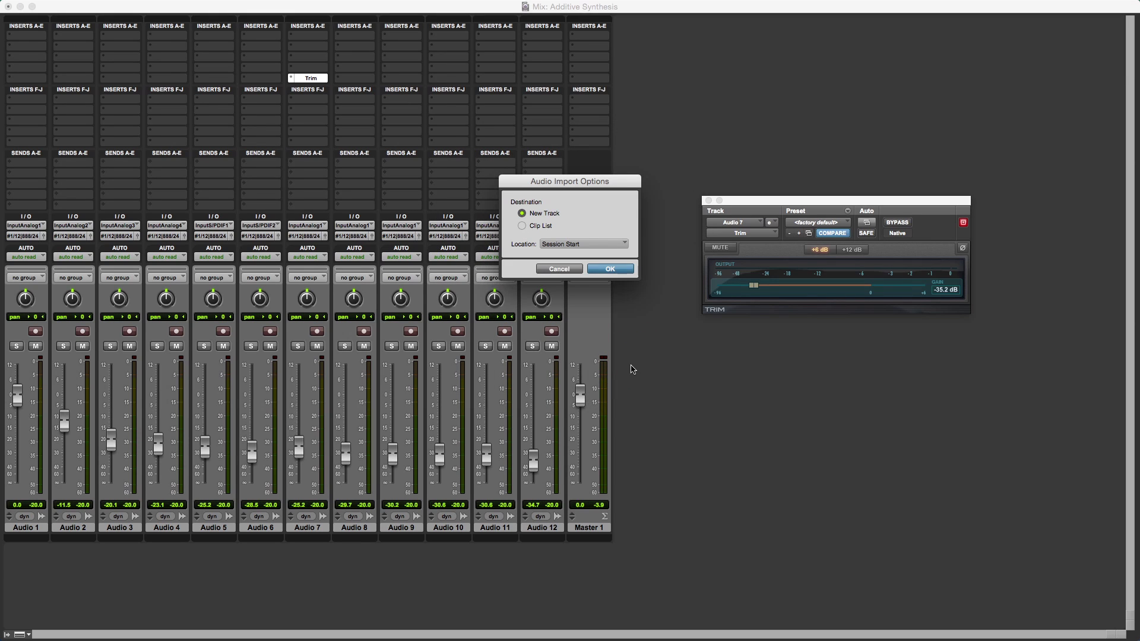
left_click(593, 269)
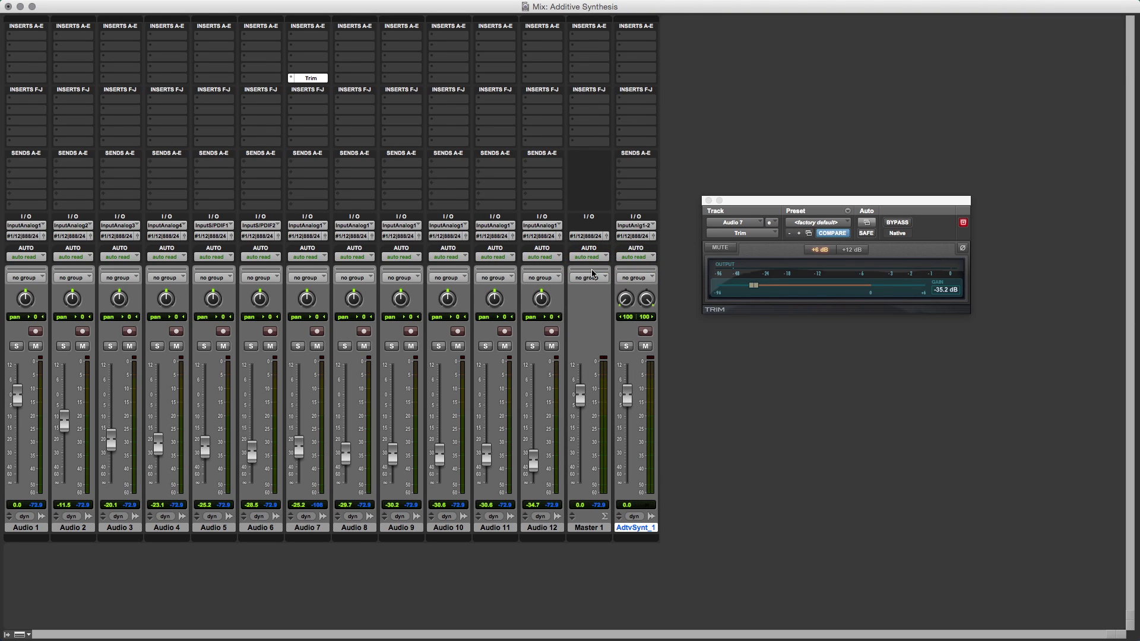
Solo the AdtvSynt_1 track in the Edit window and play it back
key("super+equal")
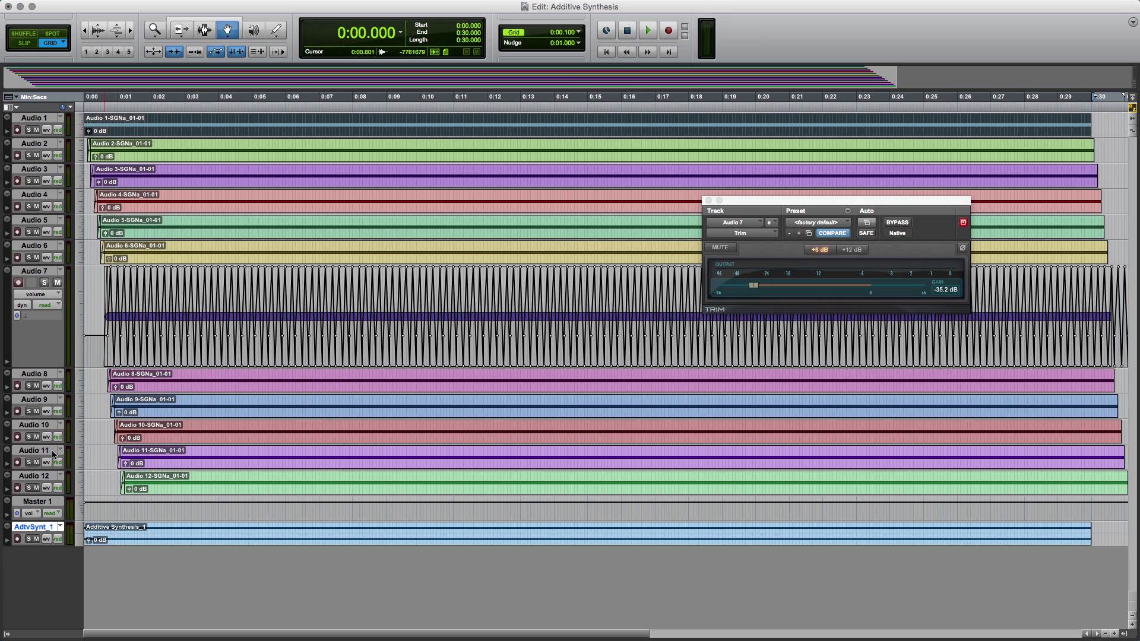
left_click(29, 539)
key("space")
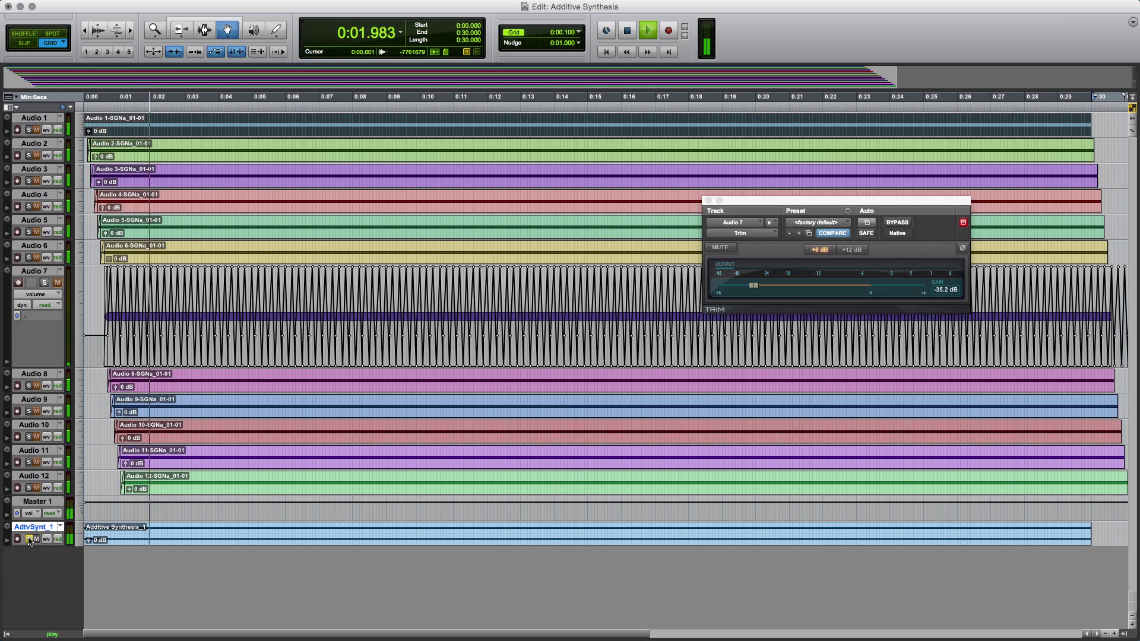
key("space")
Select Master 1 and Audio 1 through Audio 12 and delete them
left_click(33, 514)
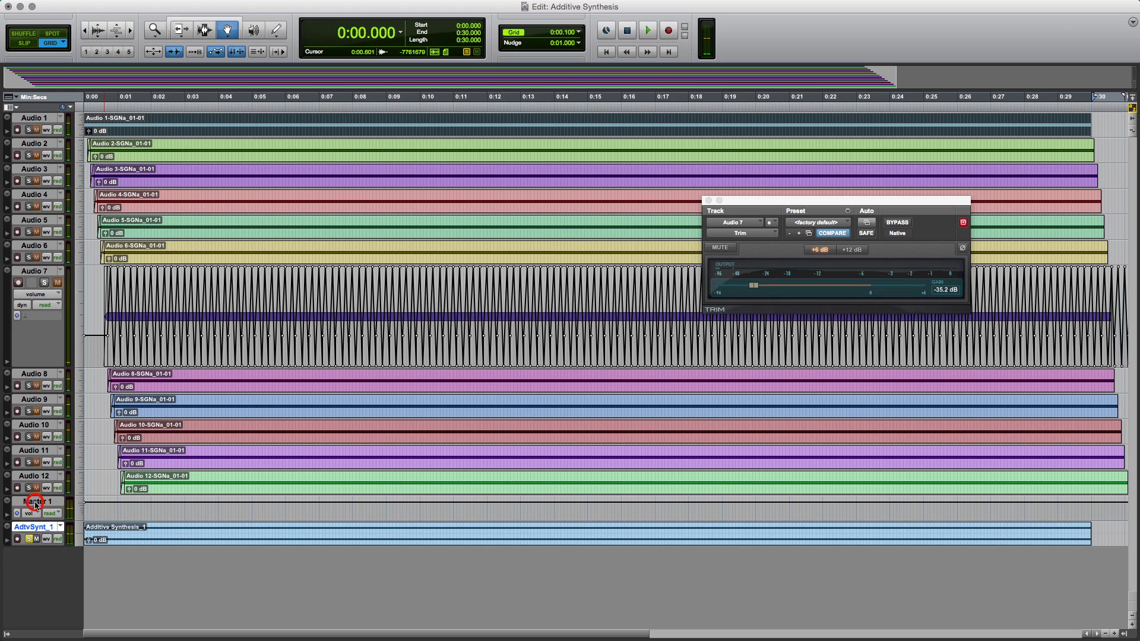
left_click(36, 501)
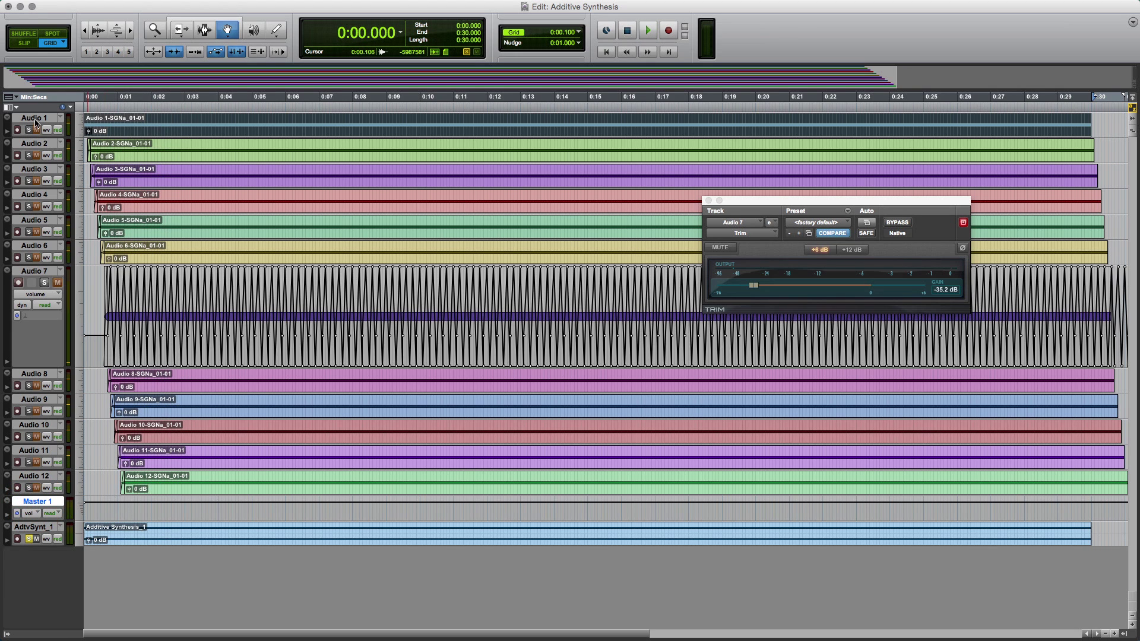
left_click(33, 118, "shift")
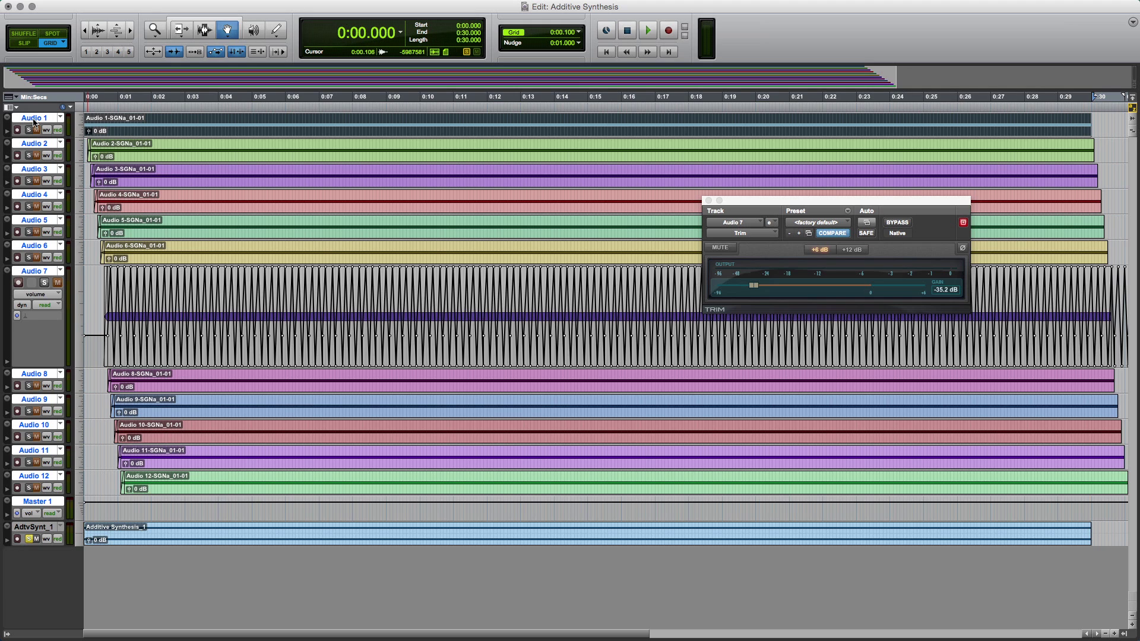
right_click(34, 122)
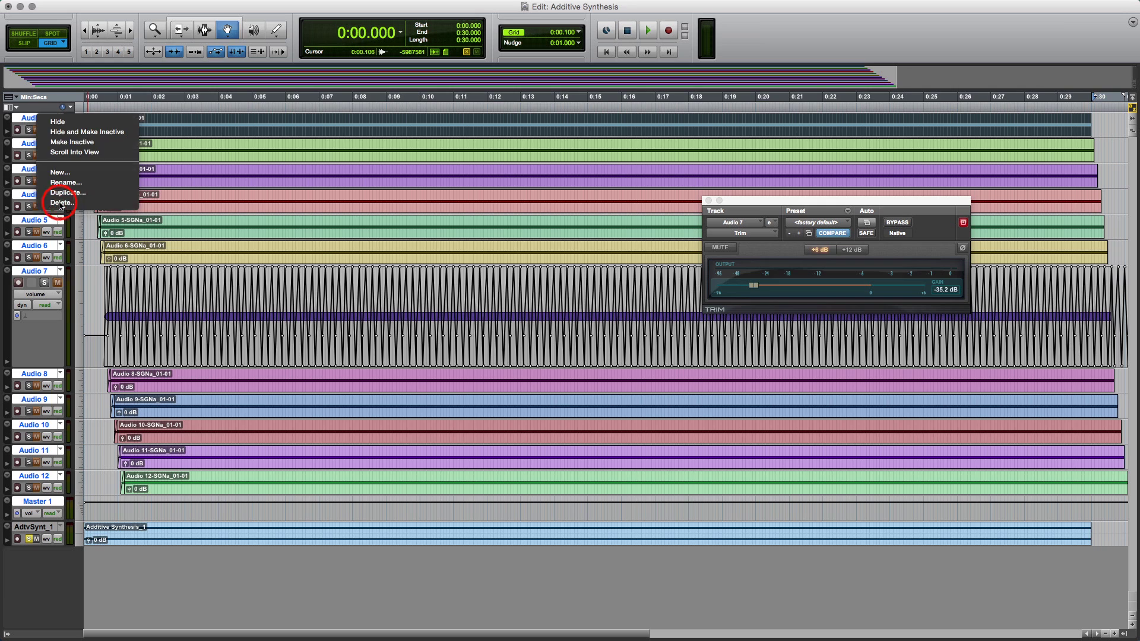
left_click(62, 202)
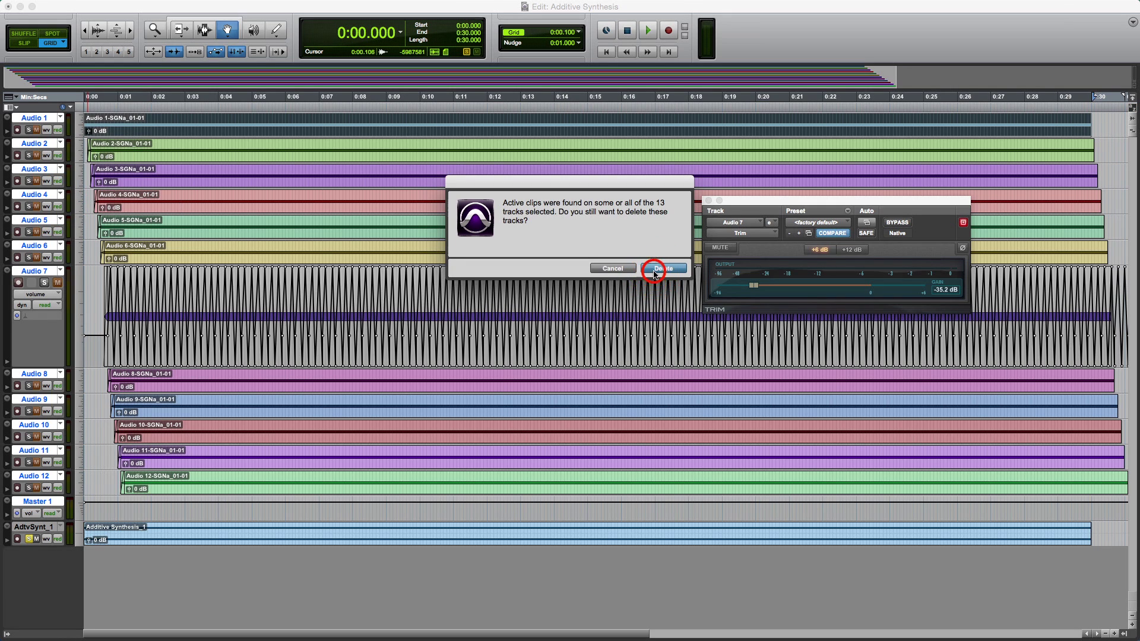
left_click(658, 268)
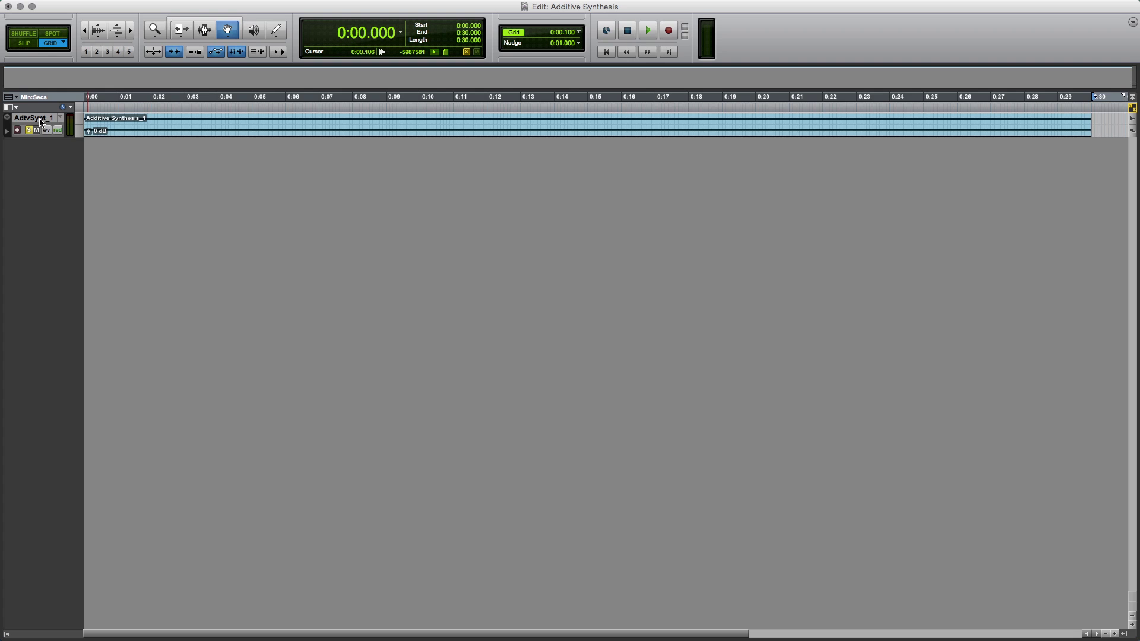
Split the stereo AdtvSynt_1 track into mono and select AdtvSyn_1R
right_click(40, 123)
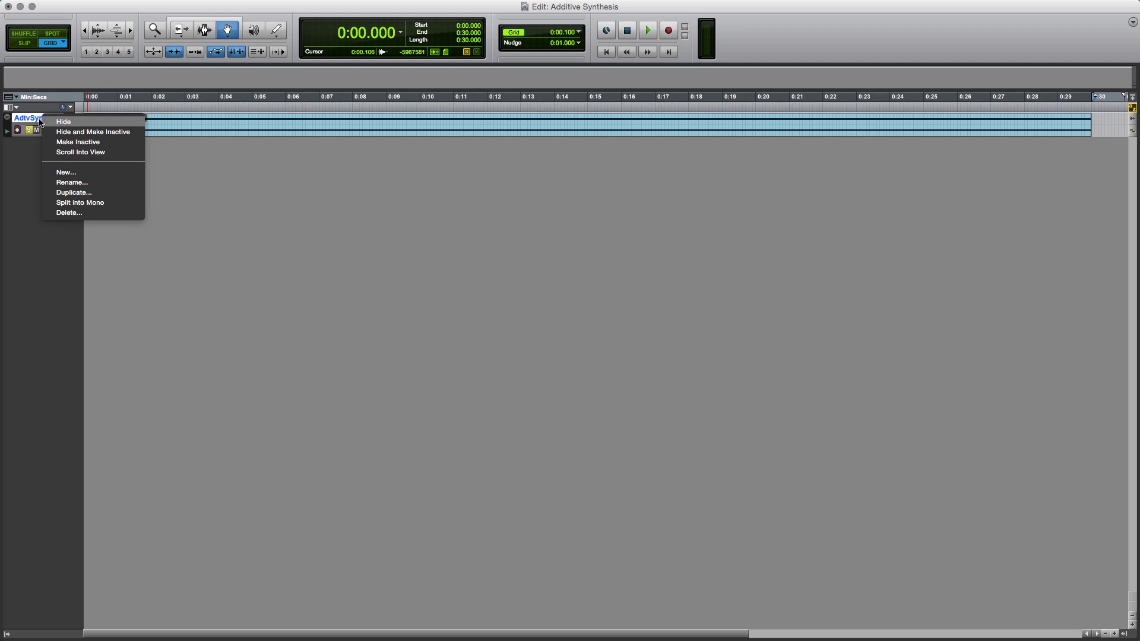
left_click(75, 203)
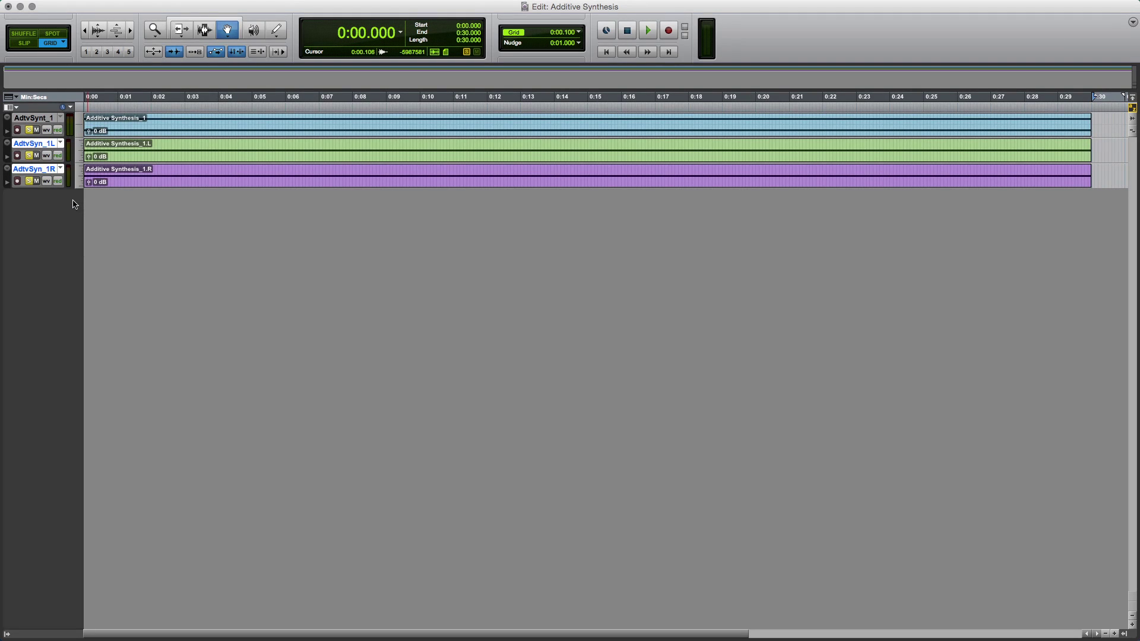
left_click(47, 171)
left_click(47, 169)
Delete the original AdtvSynt_1 and AdtvSyn_1R tracks, keeping only AdtvSyn_1L
left_click(40, 121, "super")
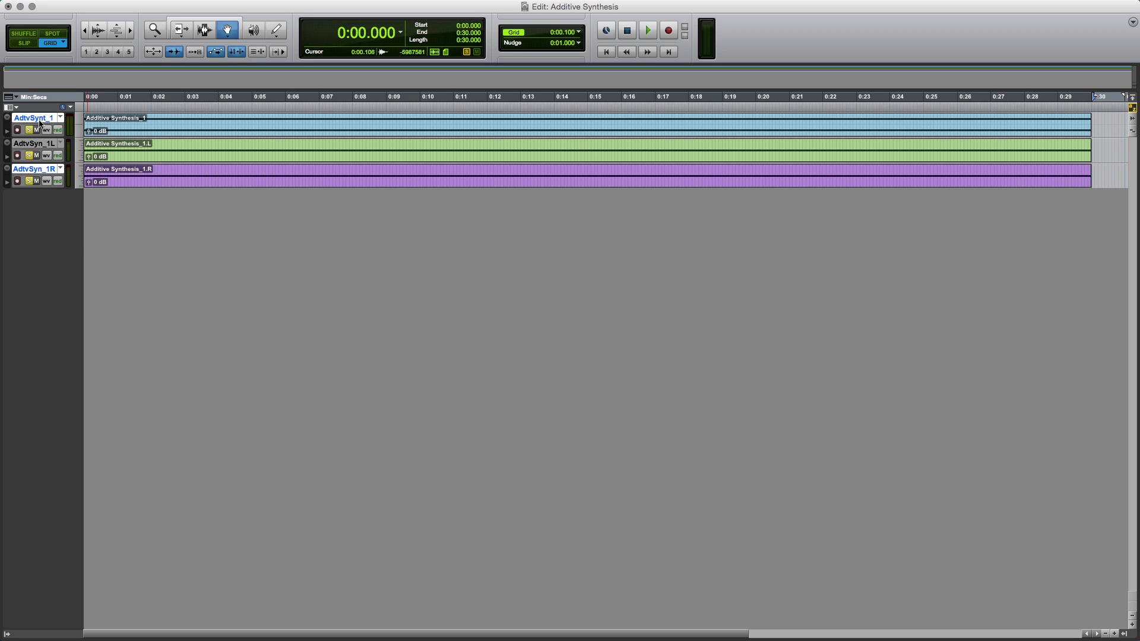
right_click(39, 122)
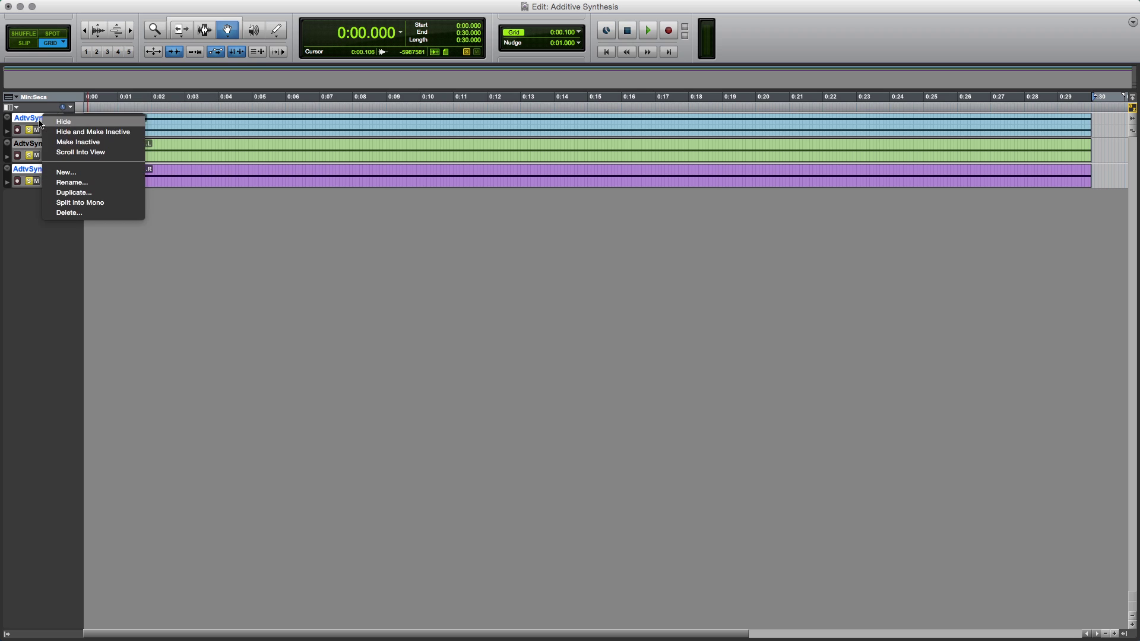
left_click(74, 213)
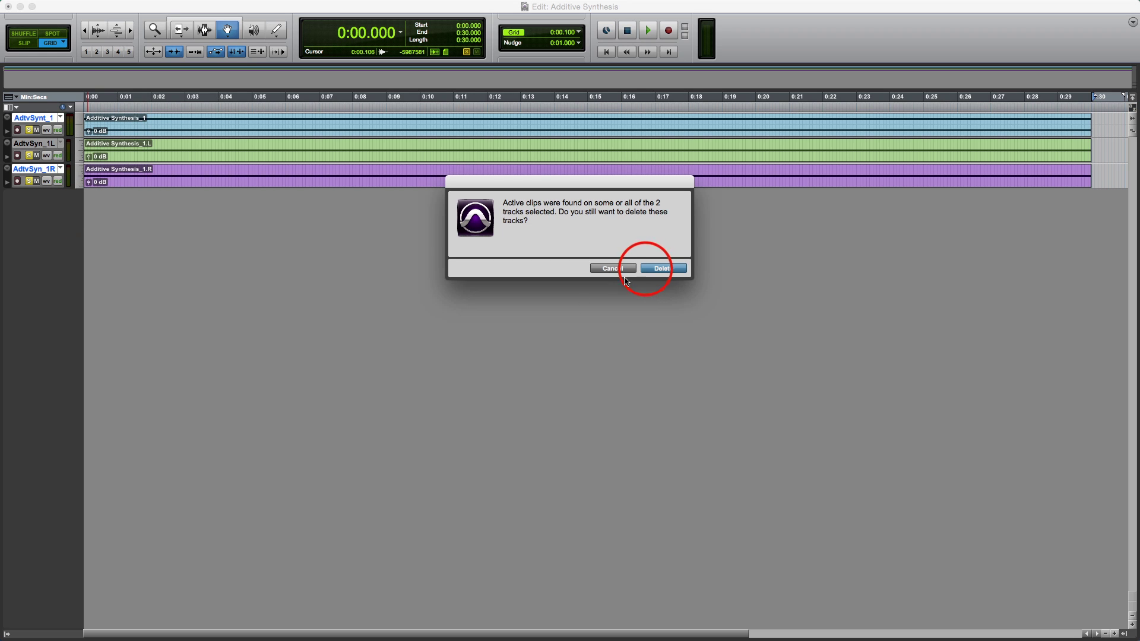
left_click(646, 270)
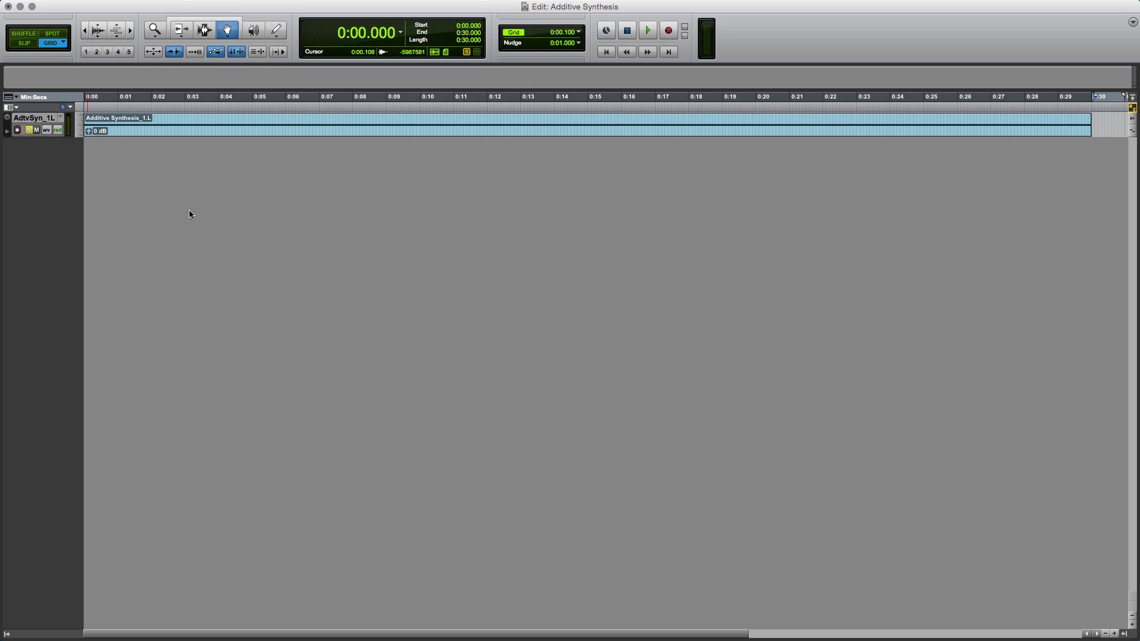
Check AdtvSyn_1L in the mixer, then play it back from the timeline
key("super+equal")
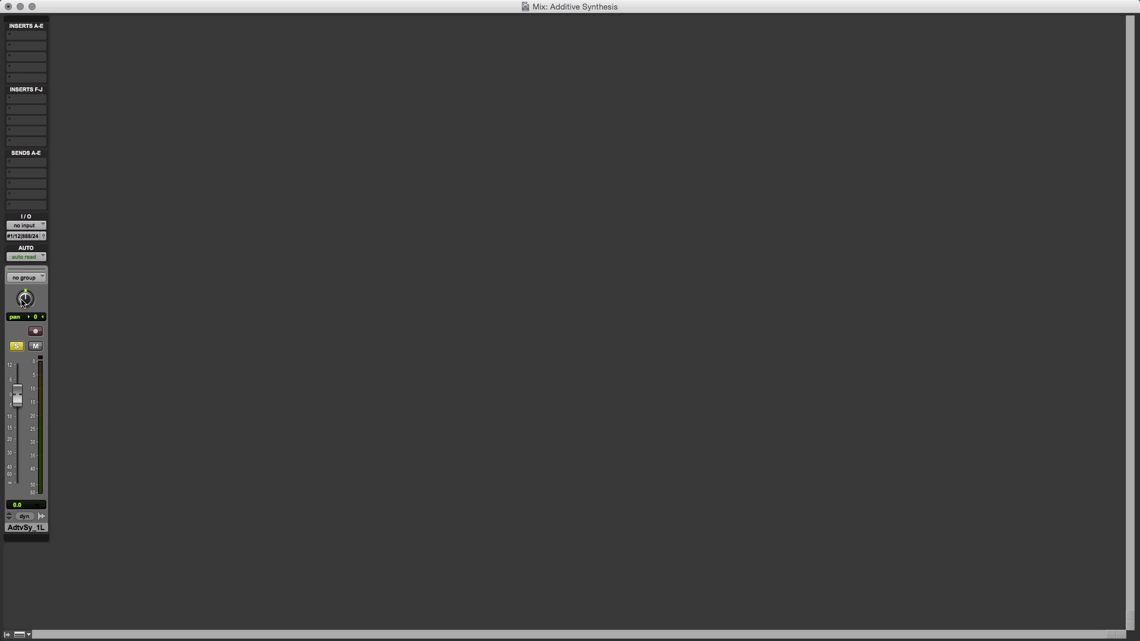
key("super+equal")
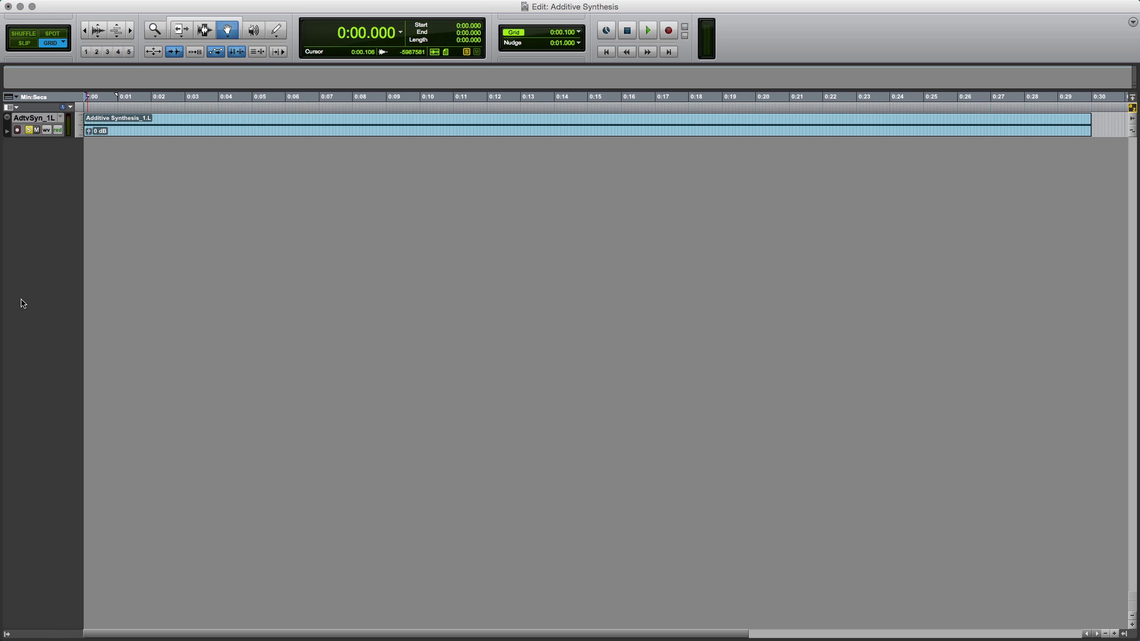
key("space")
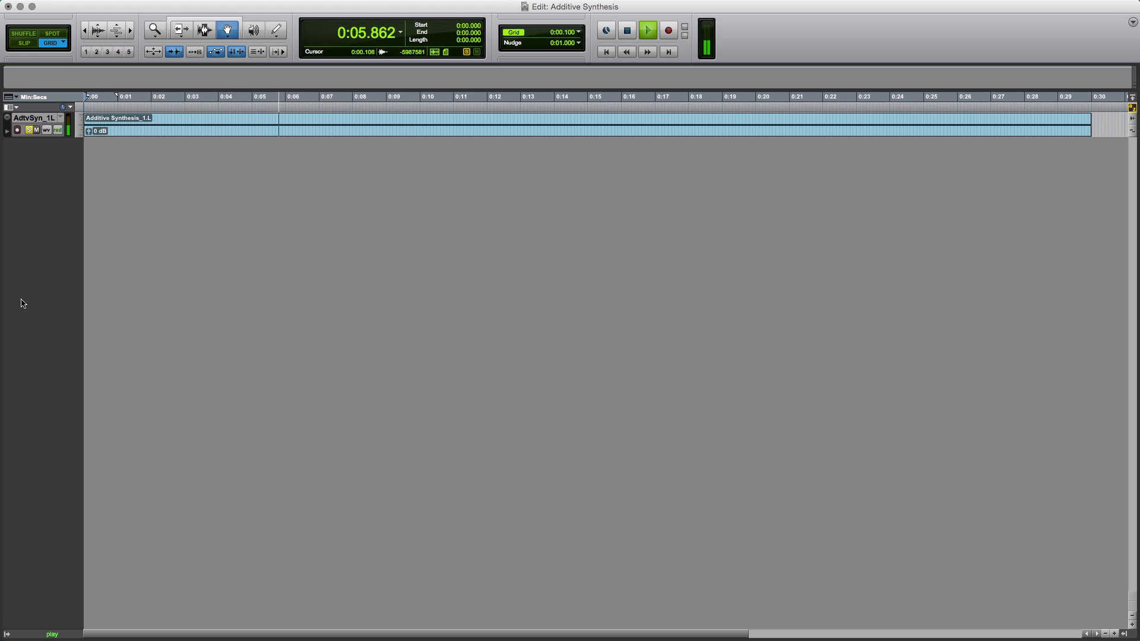
Stop playback and set AdtvSyn_1L's track height to medium
key("space")
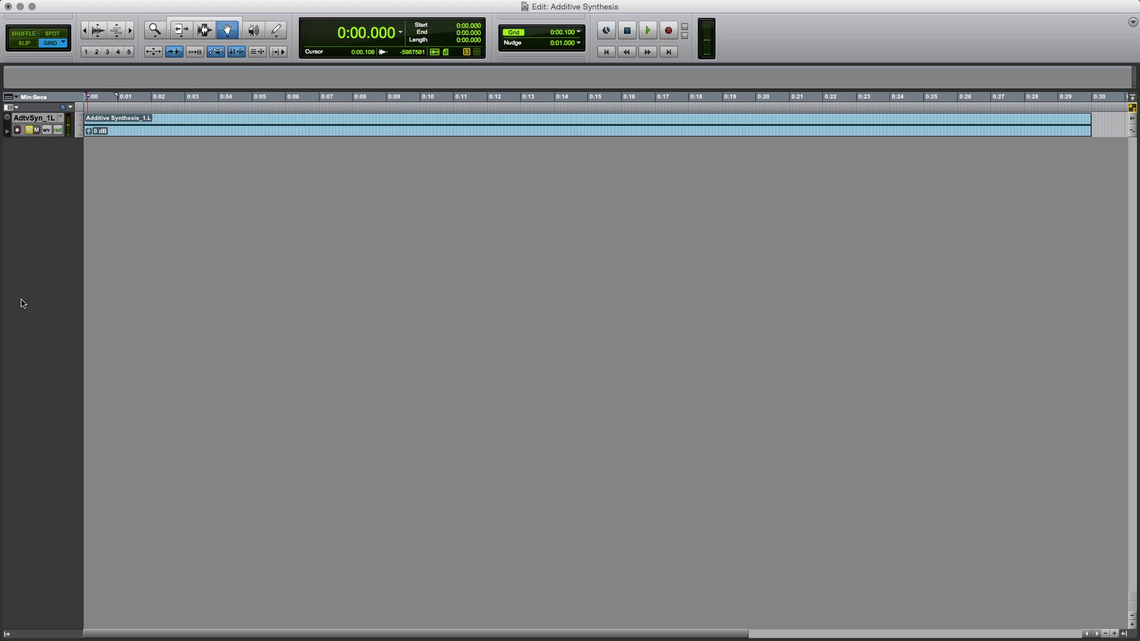
left_click(82, 124)
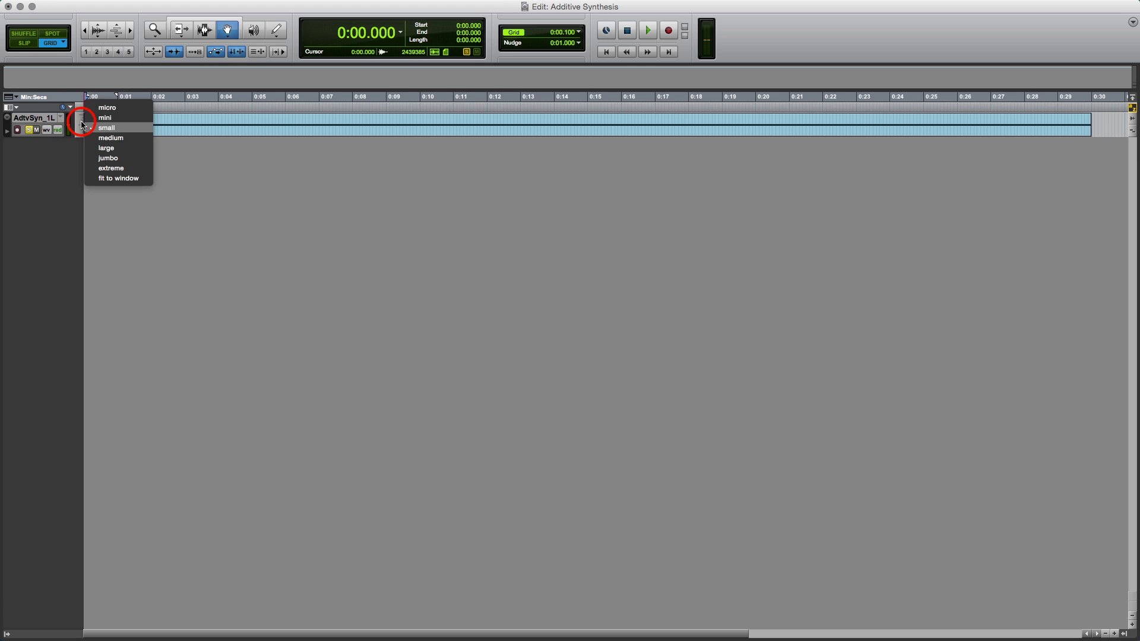
left_click(110, 138)
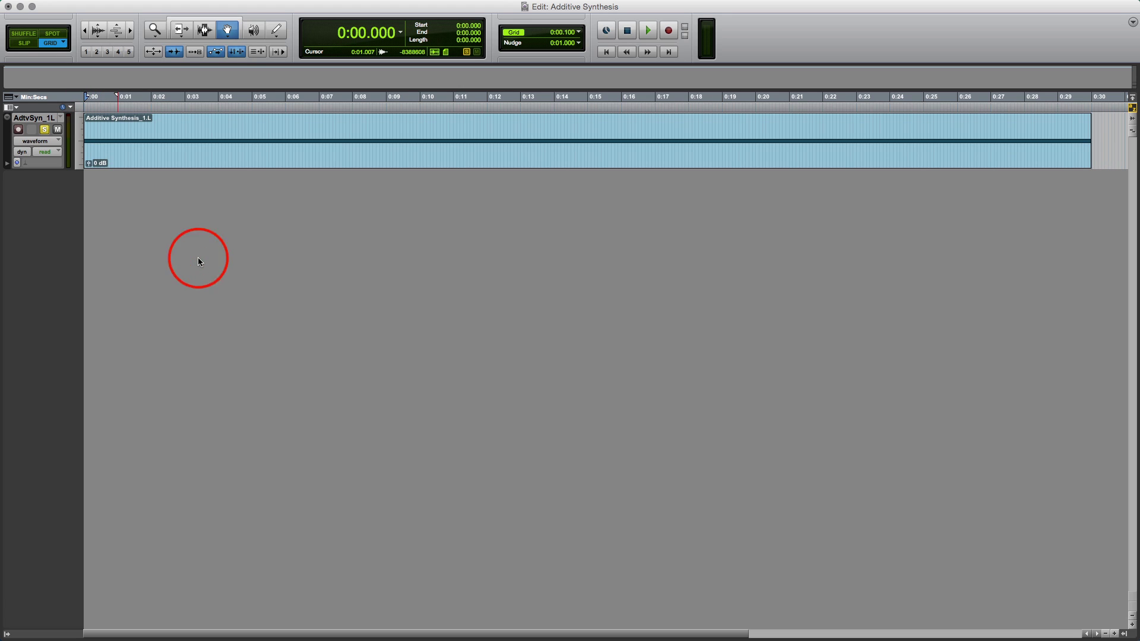
Create one new Stereo Instrument Track, Inst 1, via Shift+Cmd+N
key("super+shift+n")
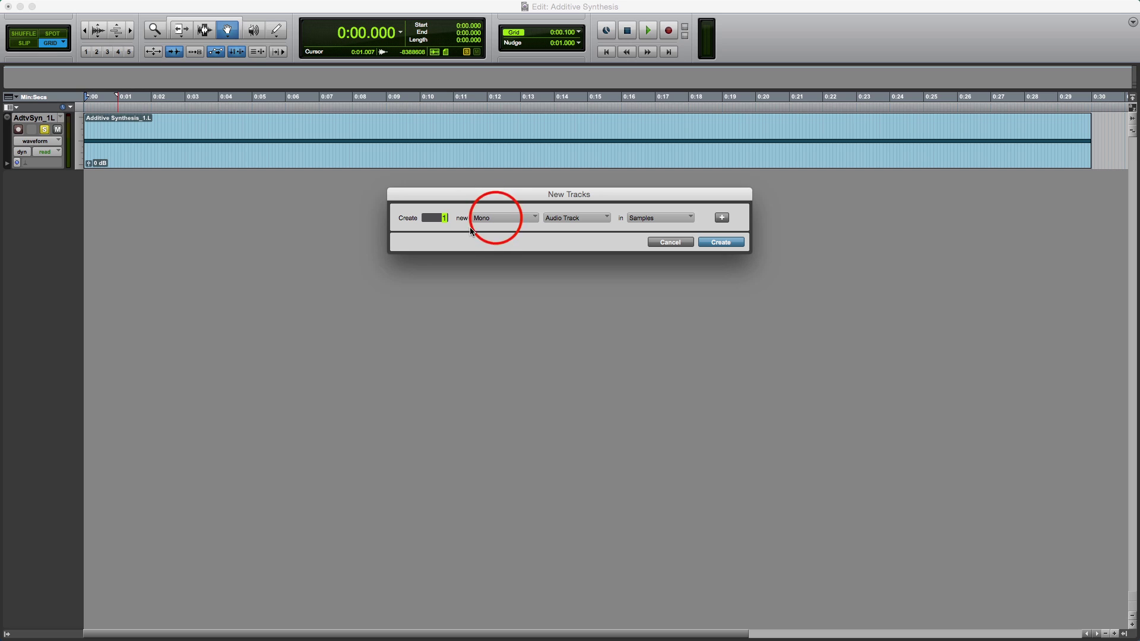
left_click(497, 219)
left_click(508, 232)
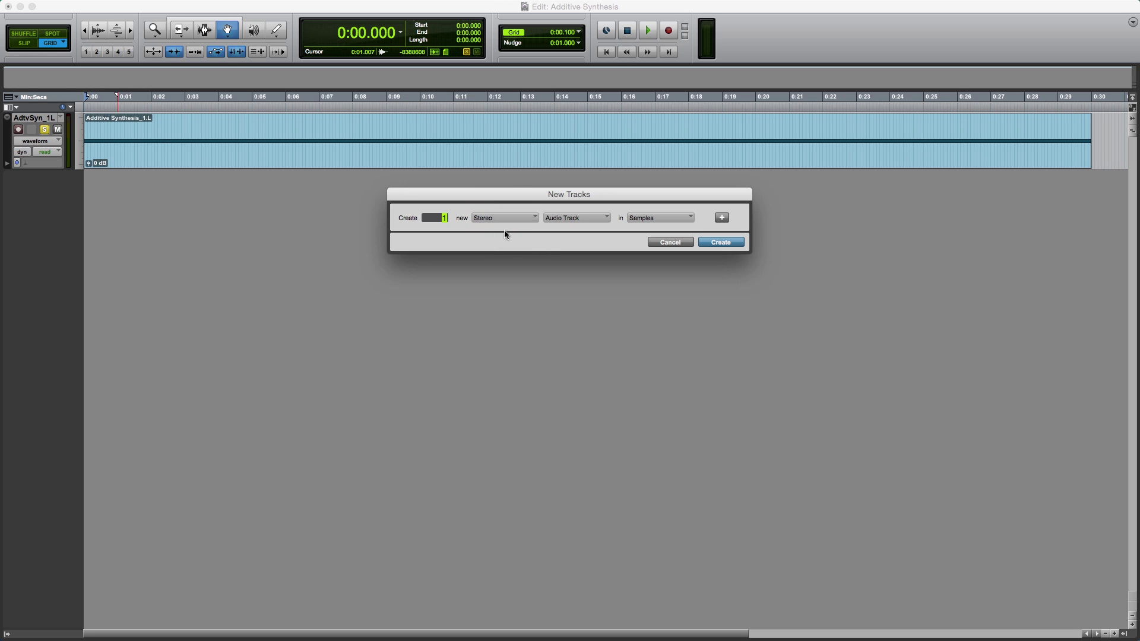
left_click(587, 219)
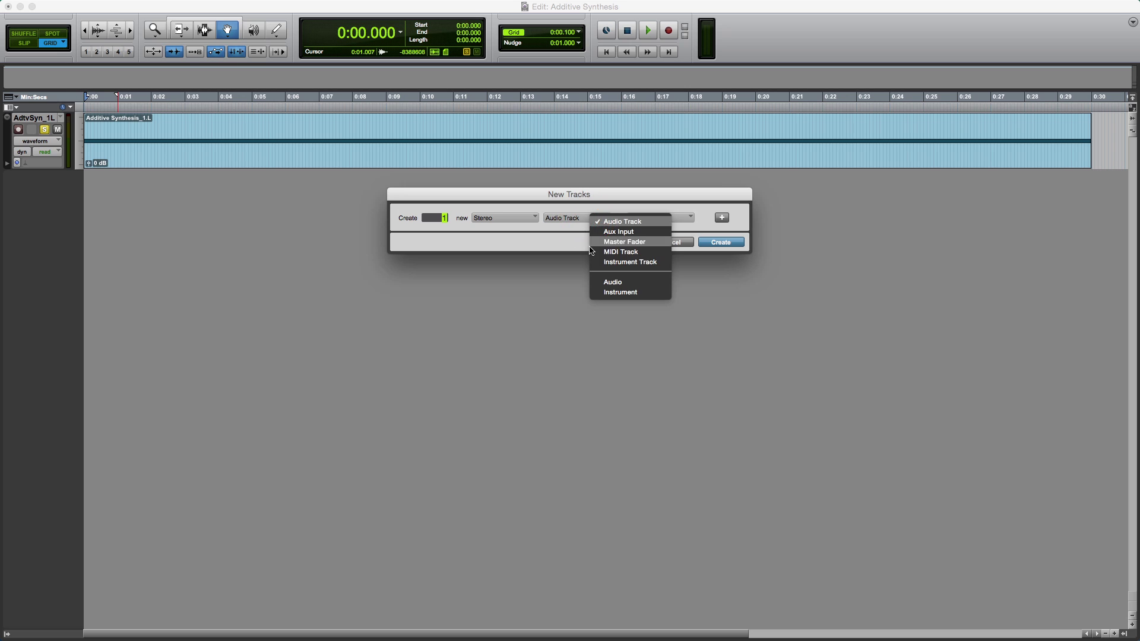
left_click(600, 261)
left_click(716, 244)
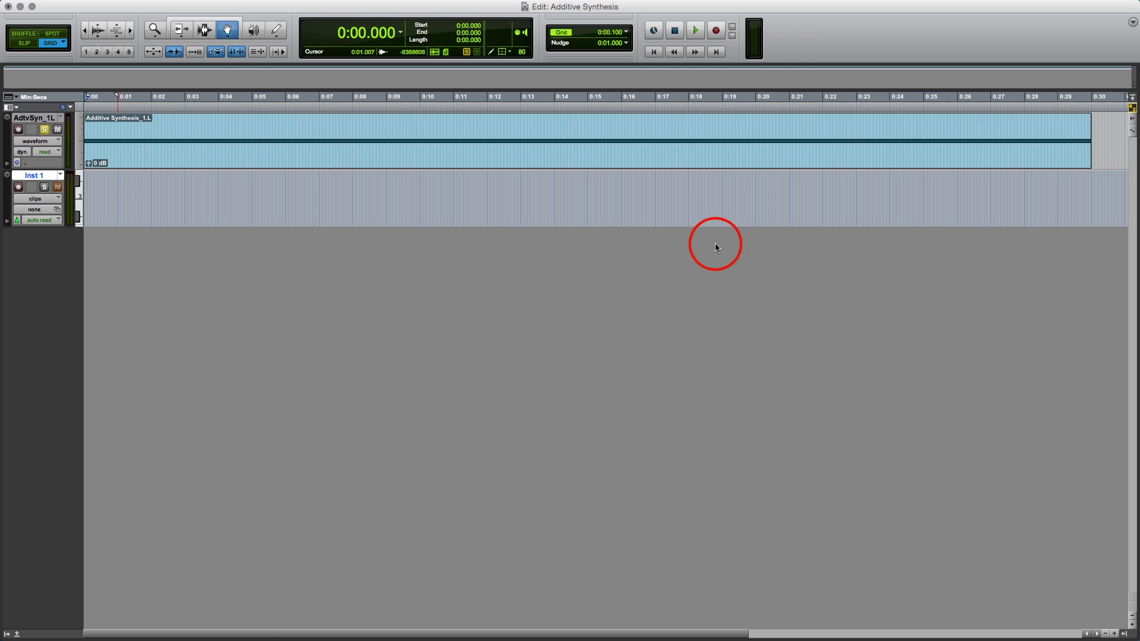
Insert the Kontakt 5 multichannel plug-in on Inst 1 from the mixer
key("super+equal")
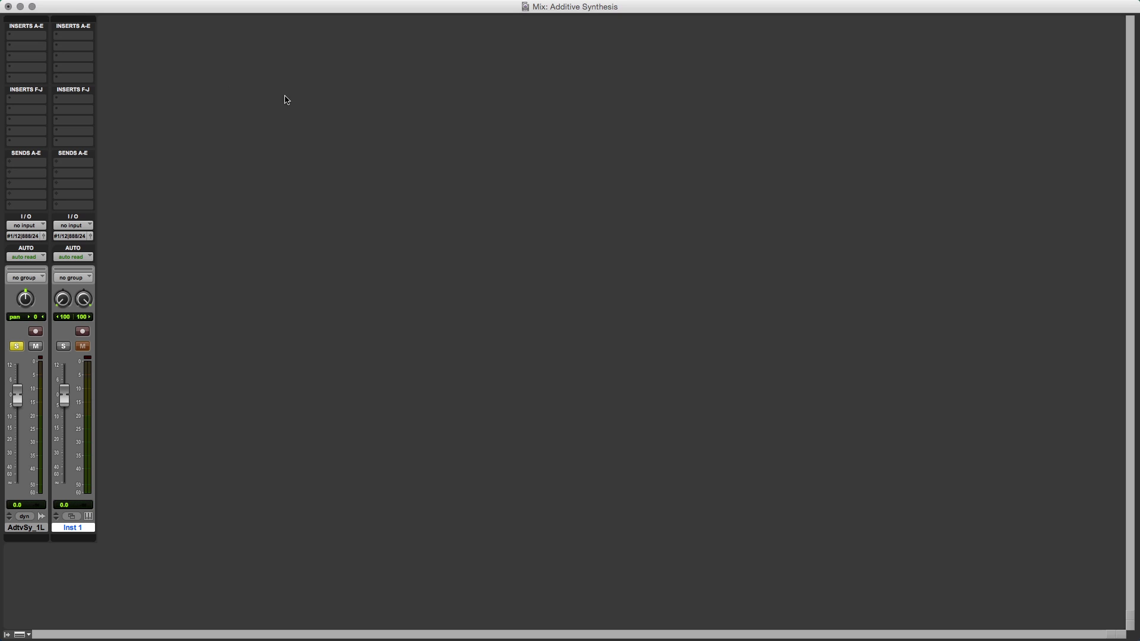
left_click(47, 46)
left_click(59, 47)
mouse_move(105, 72)
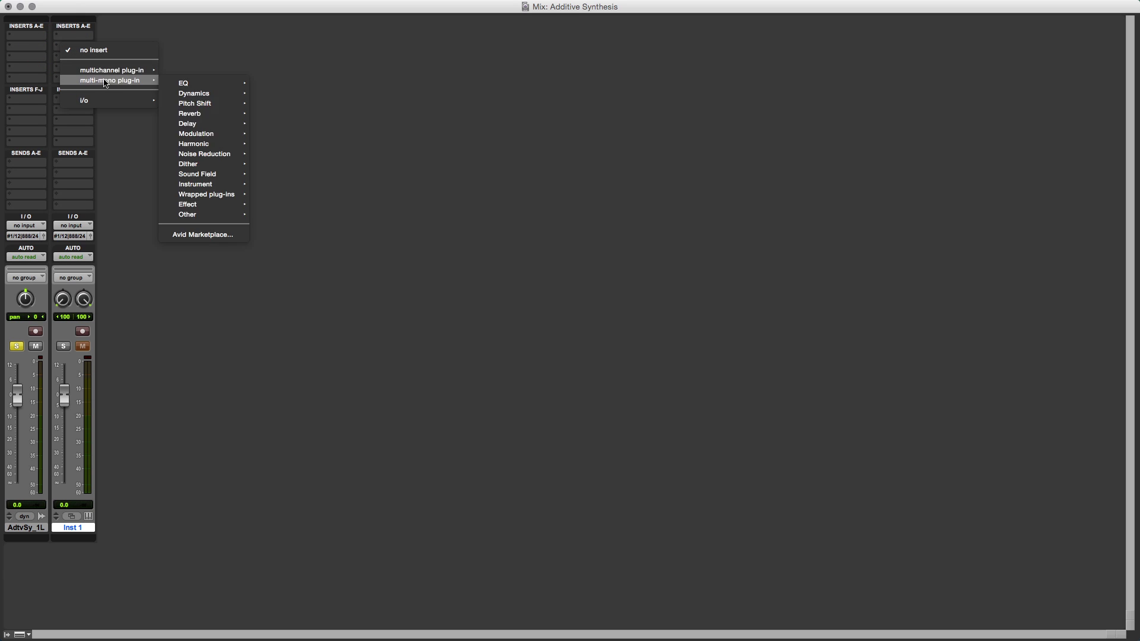
mouse_move(190, 173)
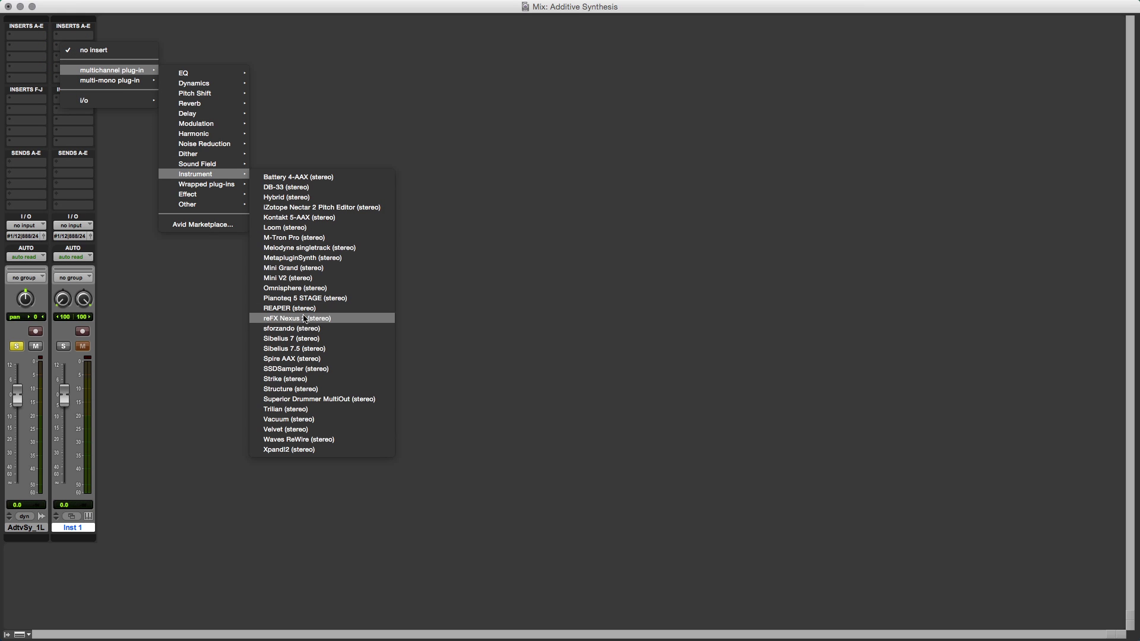
left_click(308, 219)
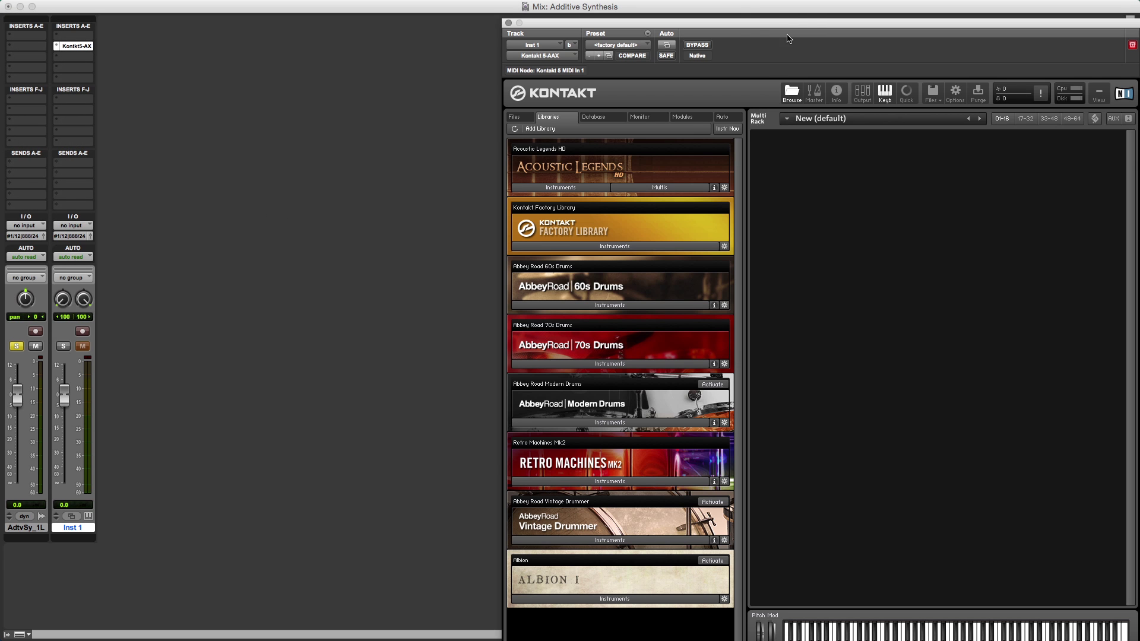
Reposition the Kontakt window so its full frame and title bar are visible
left_click_drag(783, 23, 599, 0)
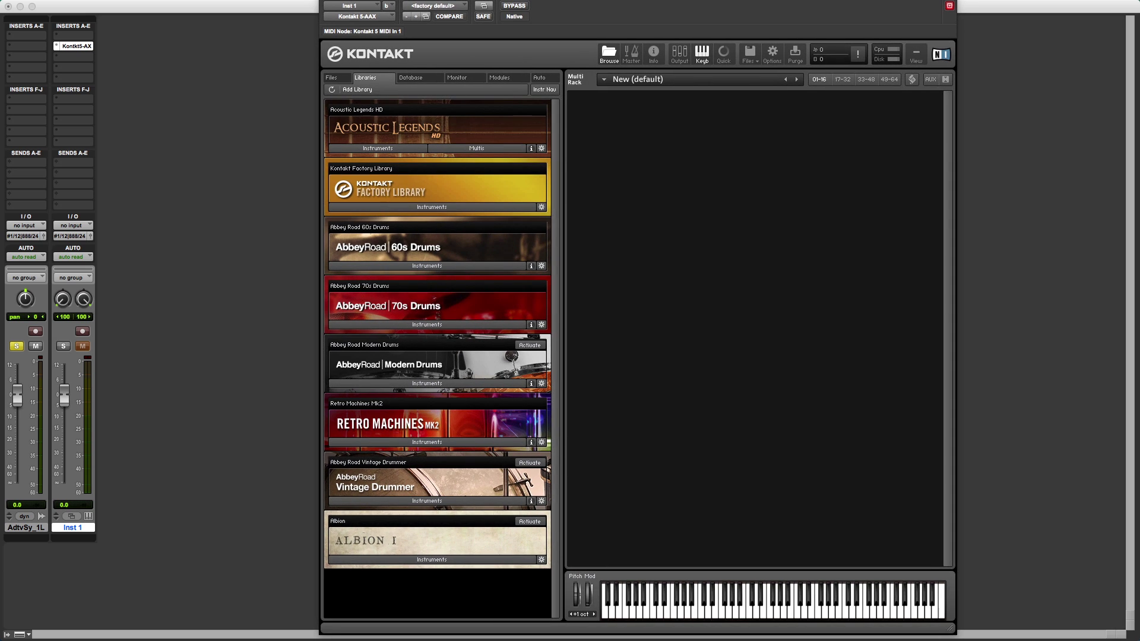
left_click_drag(948, 623, 936, 577)
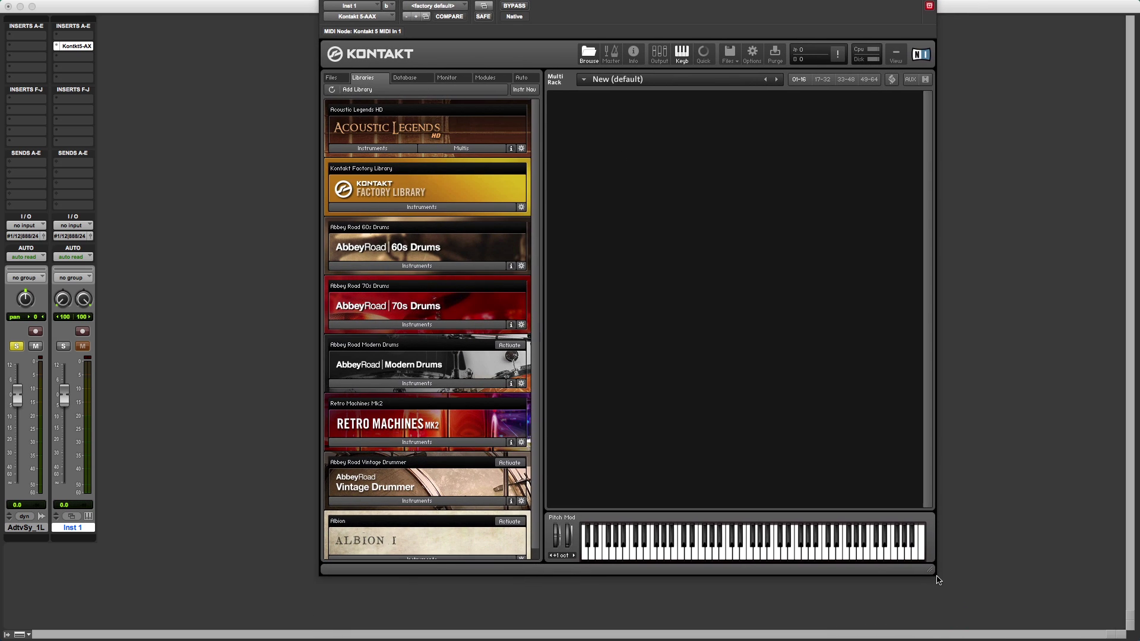
left_click_drag(757, 0, 765, 26)
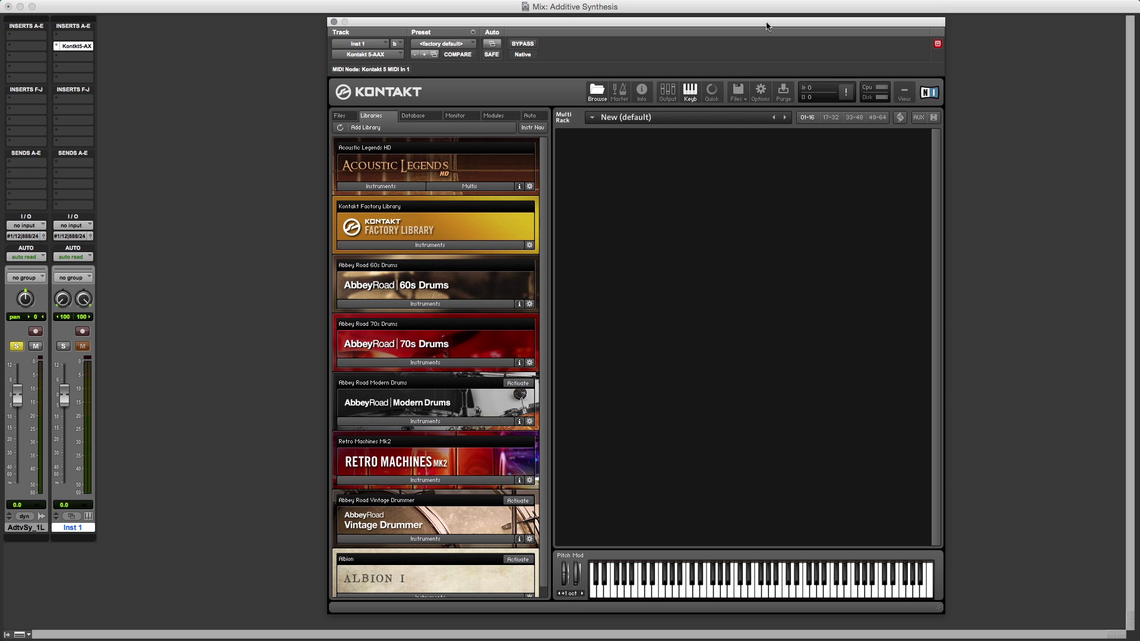
Create a new Kontakt instrument, open its Mapping Editor, and minimize the Pro Tools windows
left_click(736, 92)
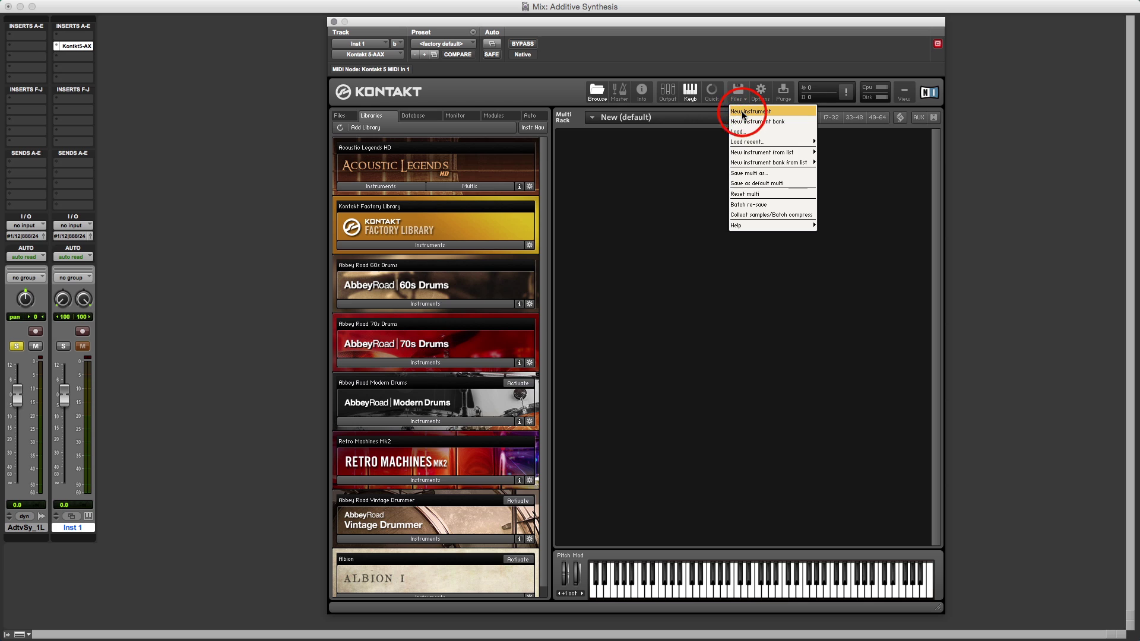
left_click(742, 113)
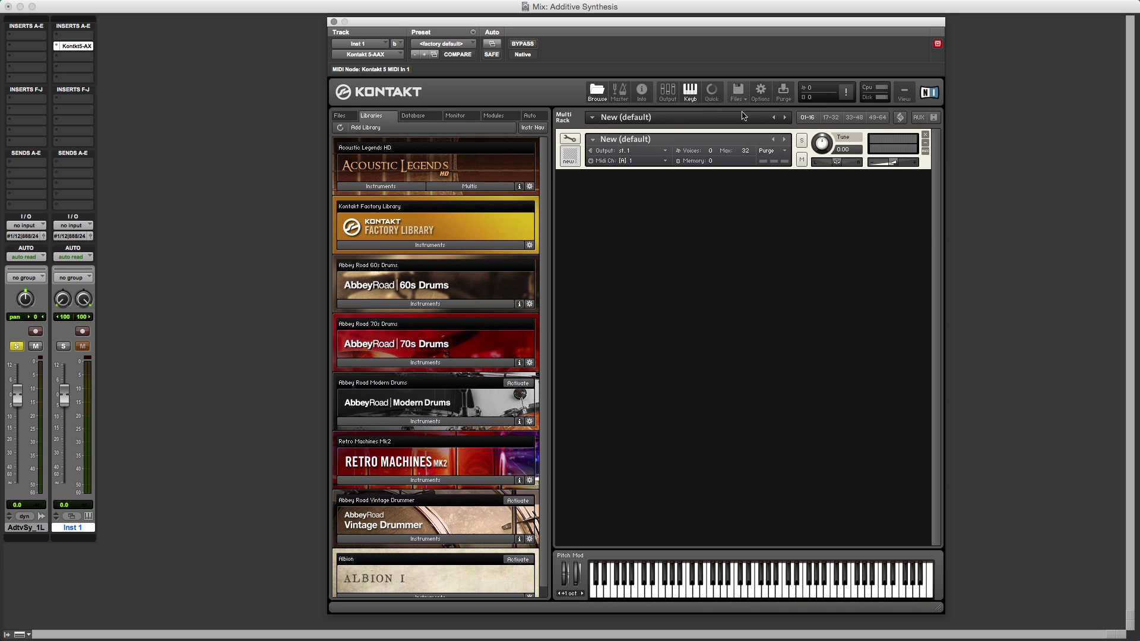
left_click(570, 138)
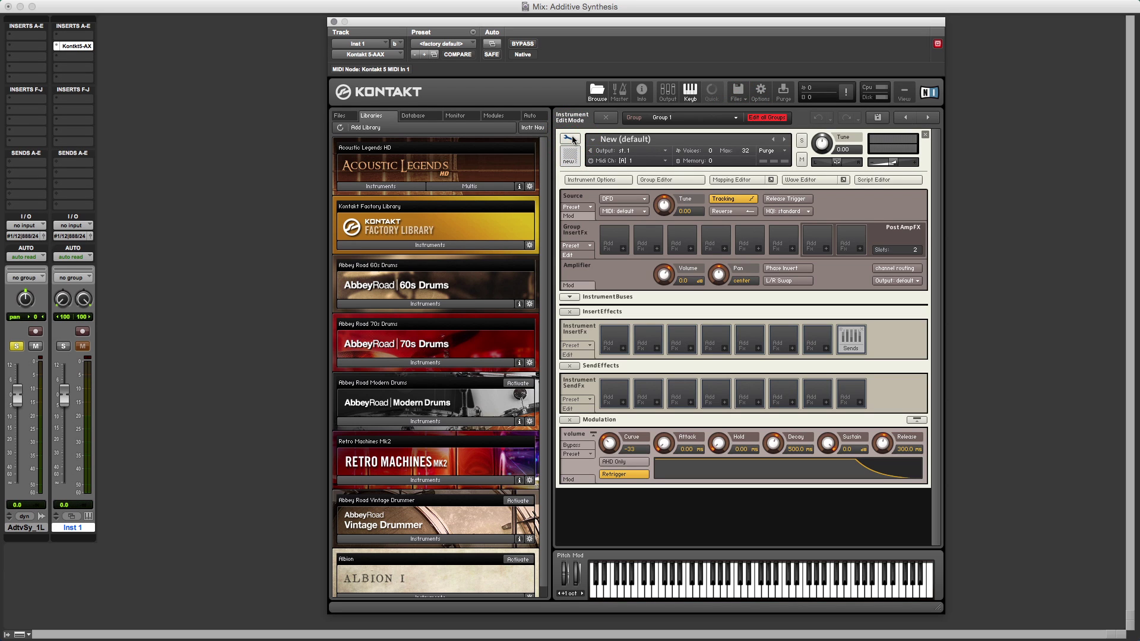
left_click(724, 182)
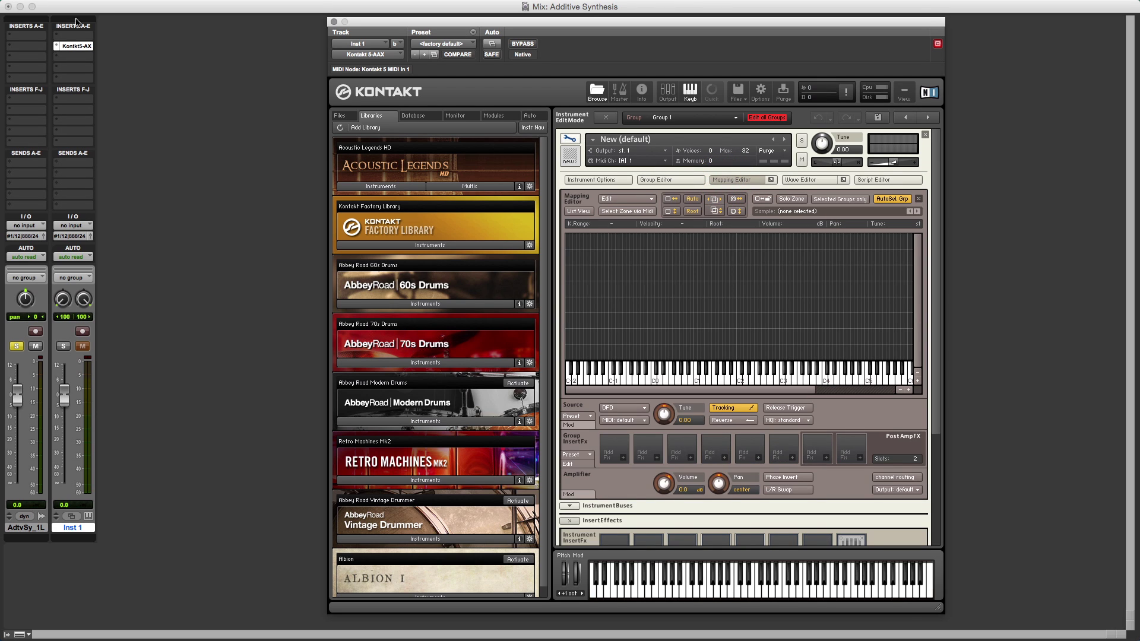
left_click(20, 6)
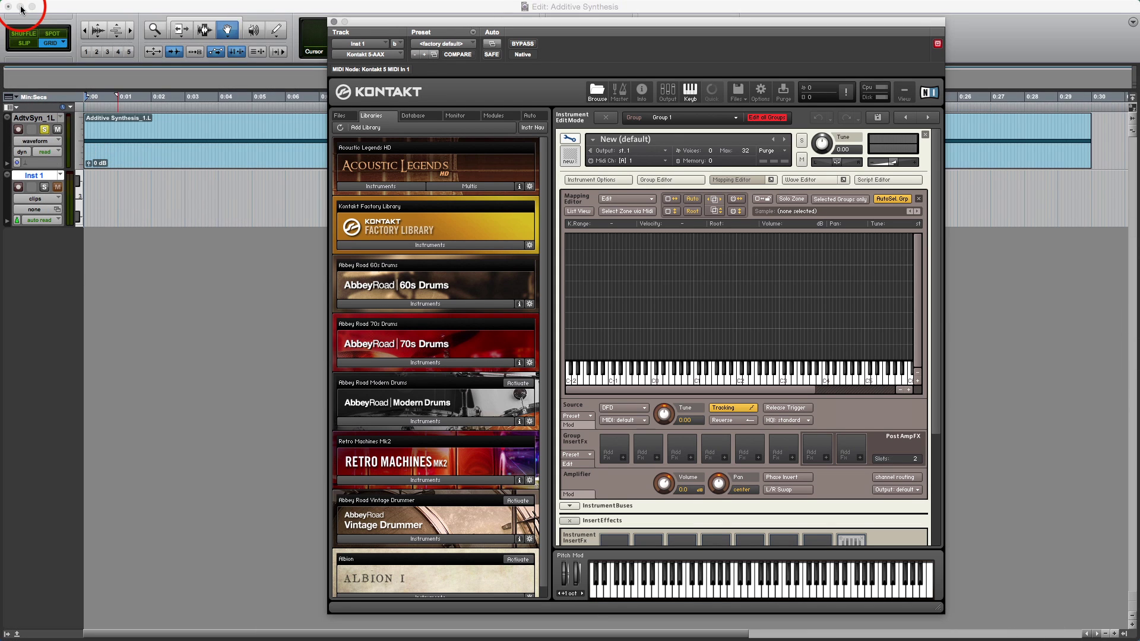
left_click(20, 6)
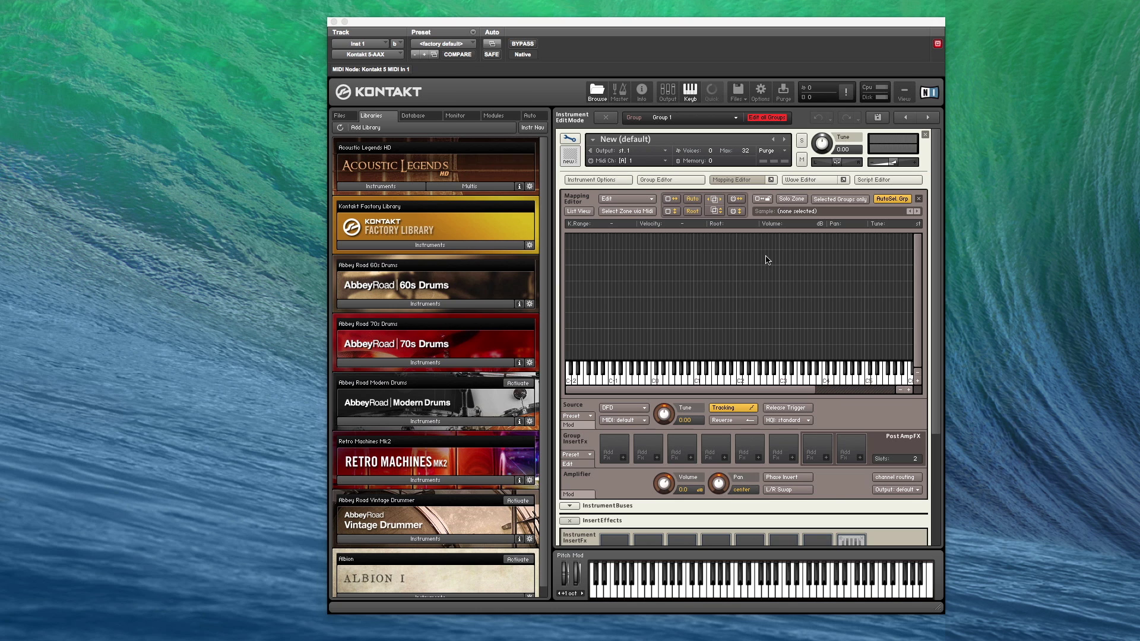
Drag Additive Synthesis_1.L.wav from Bounced Files into Kontakt's Mapping Editor, then close Finder
left_click(491, 156)
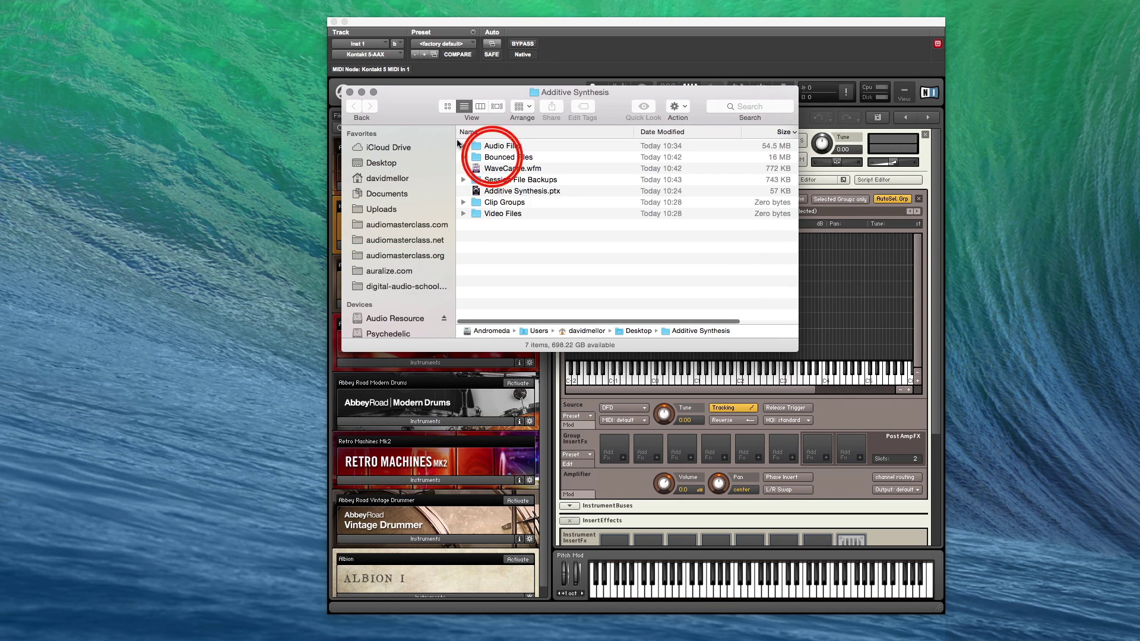
double_click(492, 156)
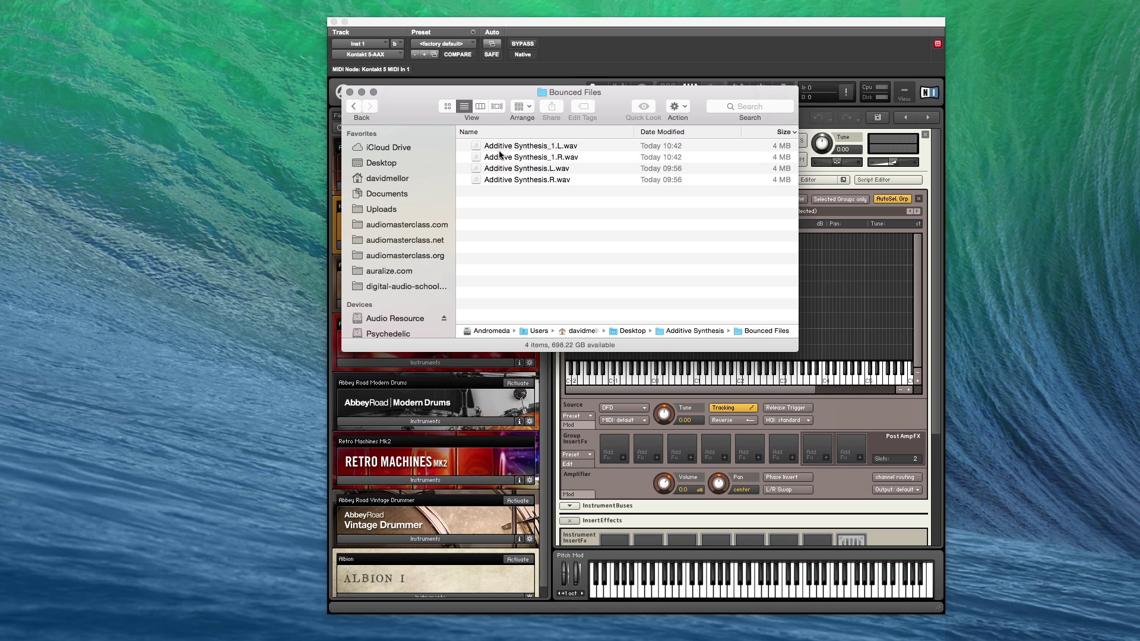
left_click(509, 148)
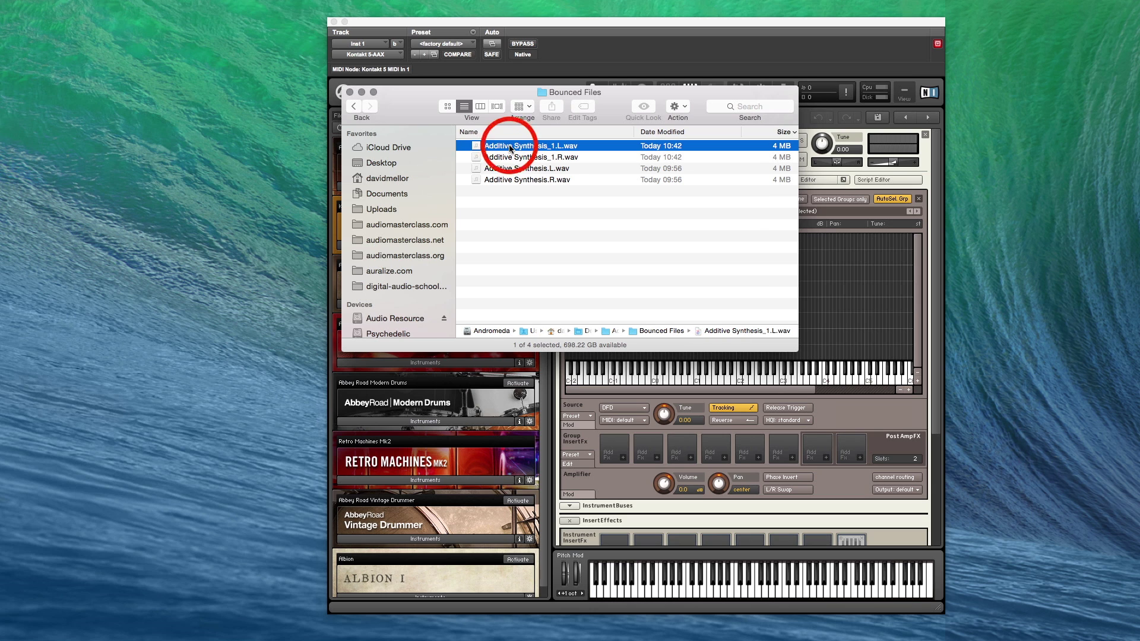
left_click_drag(510, 147, 837, 283)
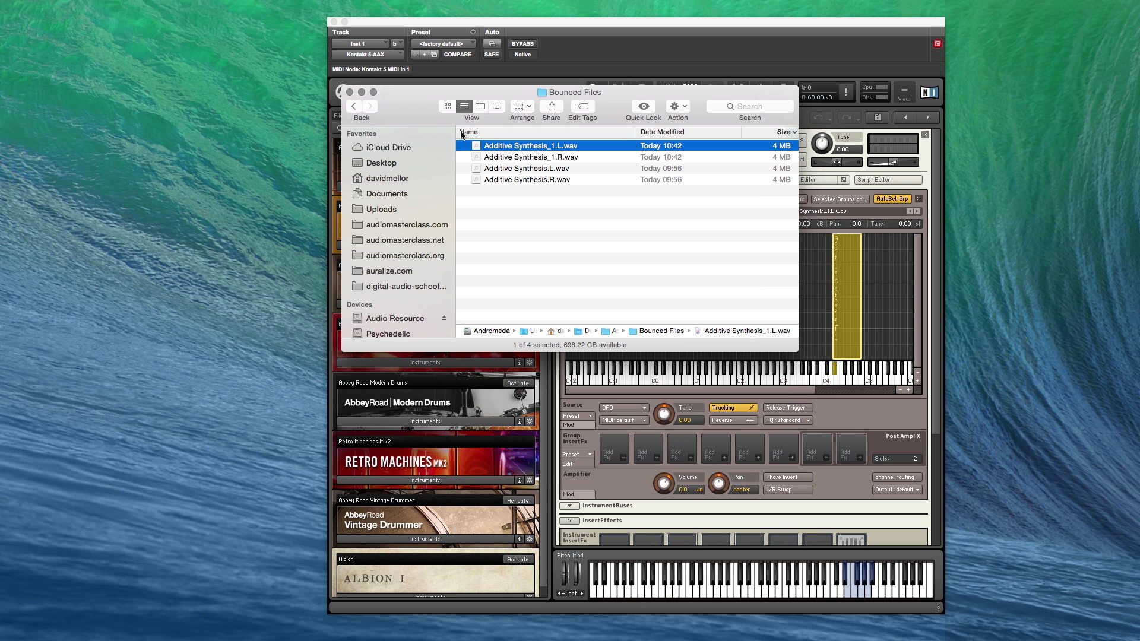
left_click(349, 92)
left_click(598, 47)
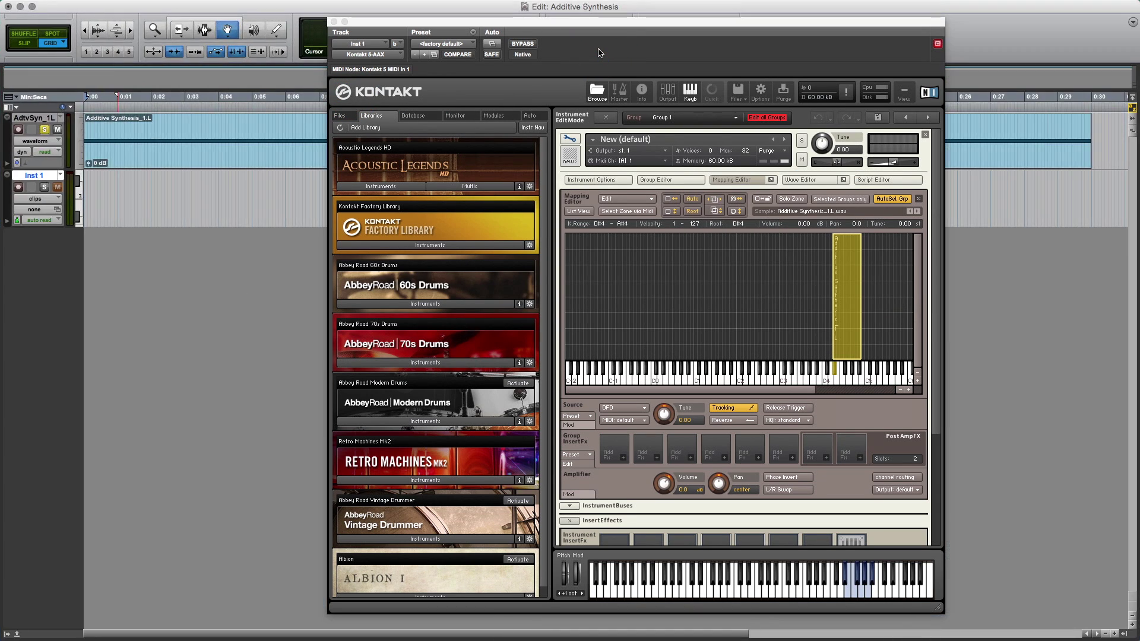
Drag the zone's low edge down to C-2 and its high edge up to G8
left_click_drag(833, 293, 550, 300)
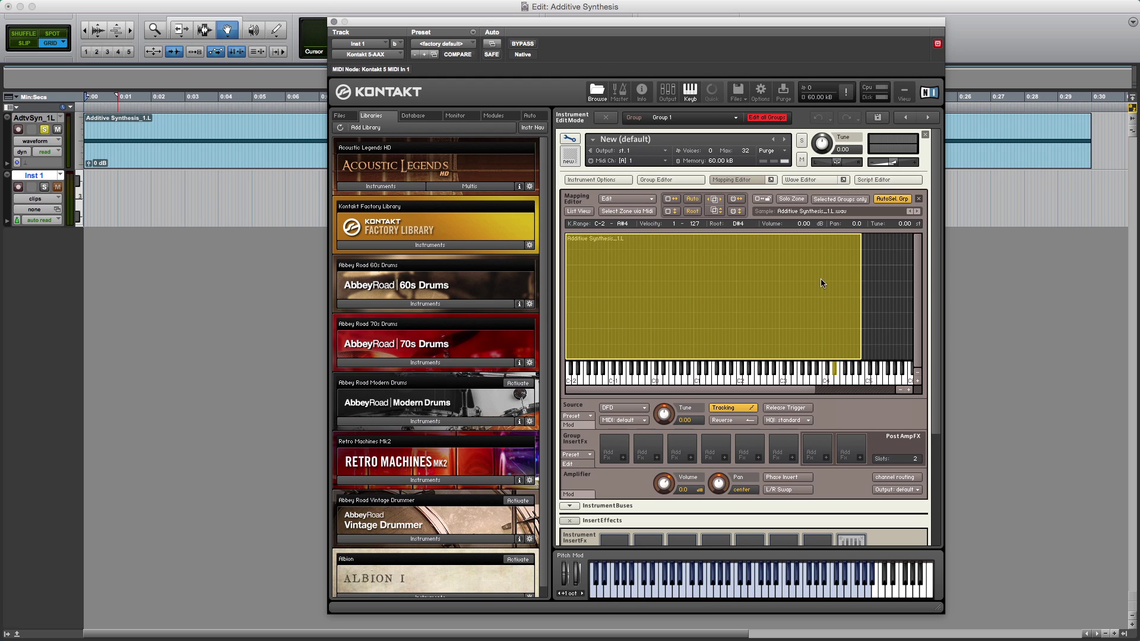
left_click(859, 283)
left_click_drag(859, 283, 931, 287)
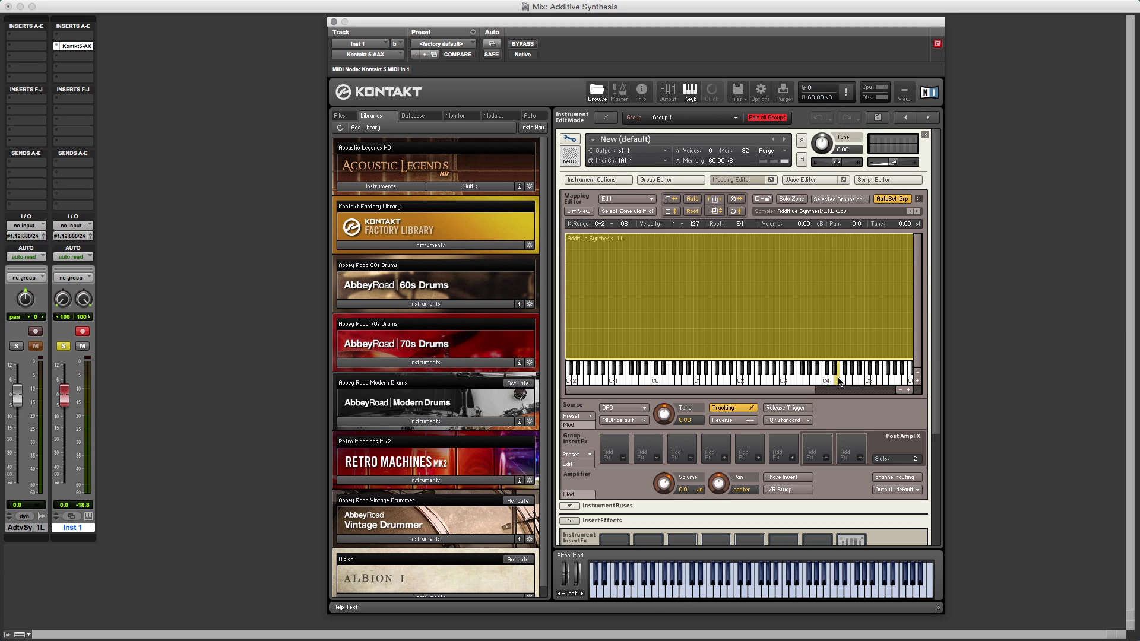
Audition notes while moving the zone's root key from E4, settling on A2
left_click(772, 380)
left_click(831, 383)
left_click_drag(834, 383, 770, 383)
left_click(770, 383)
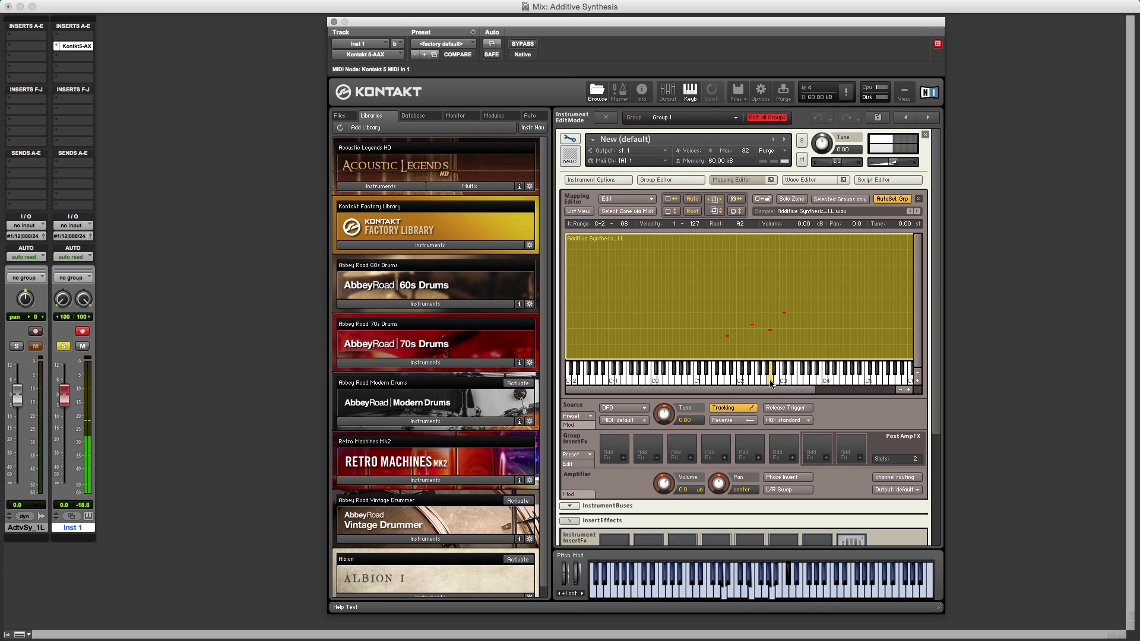
left_click(771, 380)
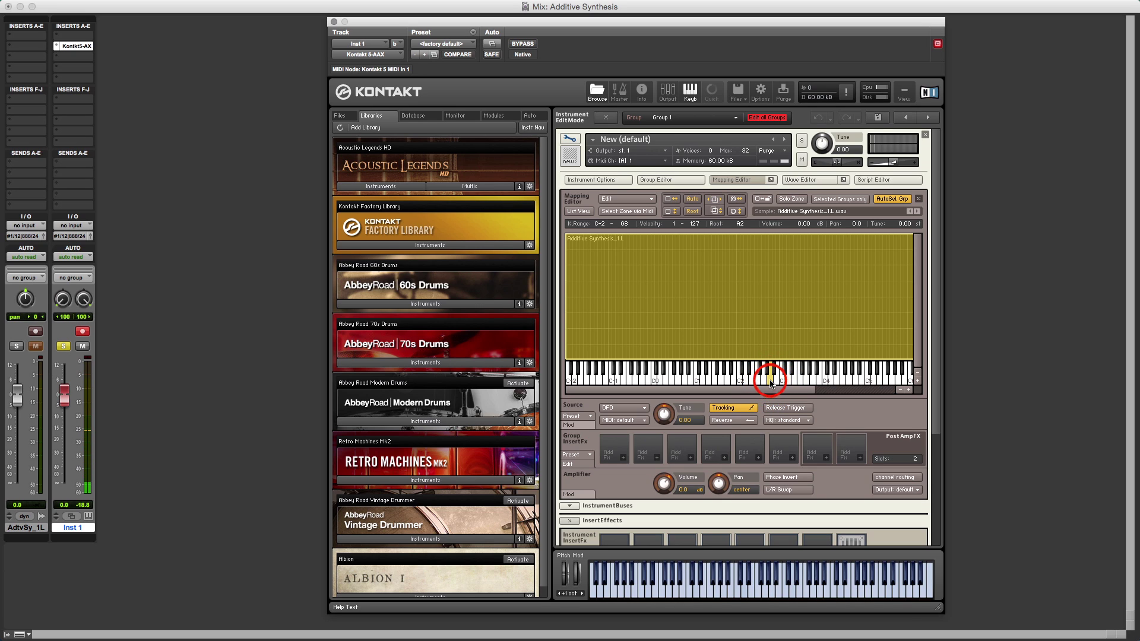
left_click(770, 380)
left_click_drag(770, 383, 814, 384)
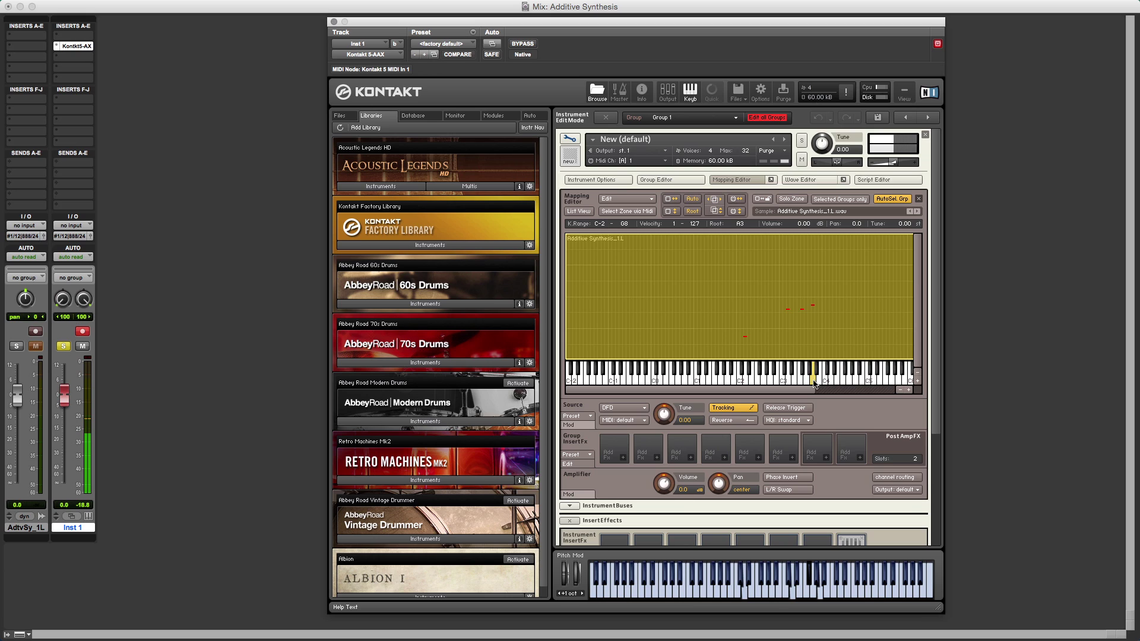
left_click_drag(814, 384, 771, 383)
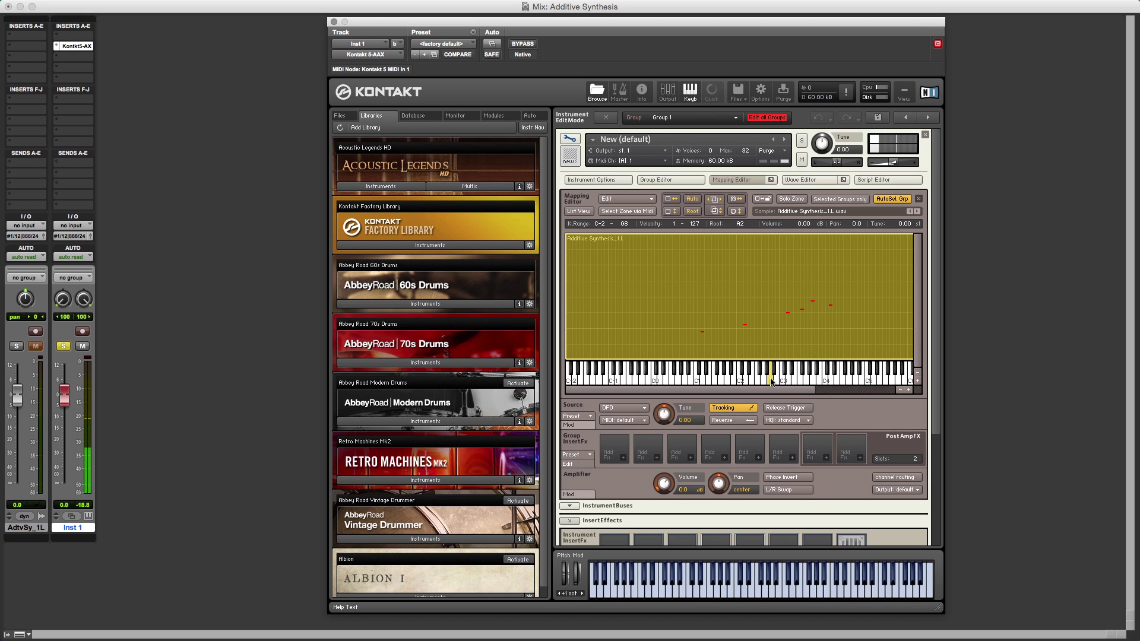
Insert Altiverb 7 in Inst 1's second insert slot after Kontakt
left_click(58, 60)
mouse_move(142, 81)
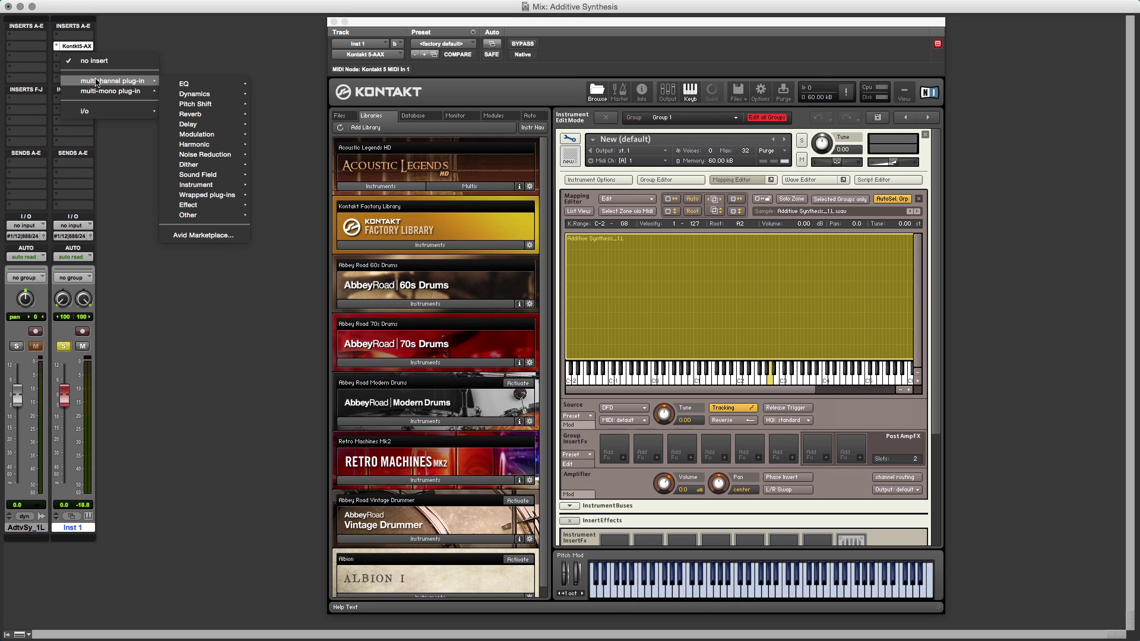
mouse_move(221, 117)
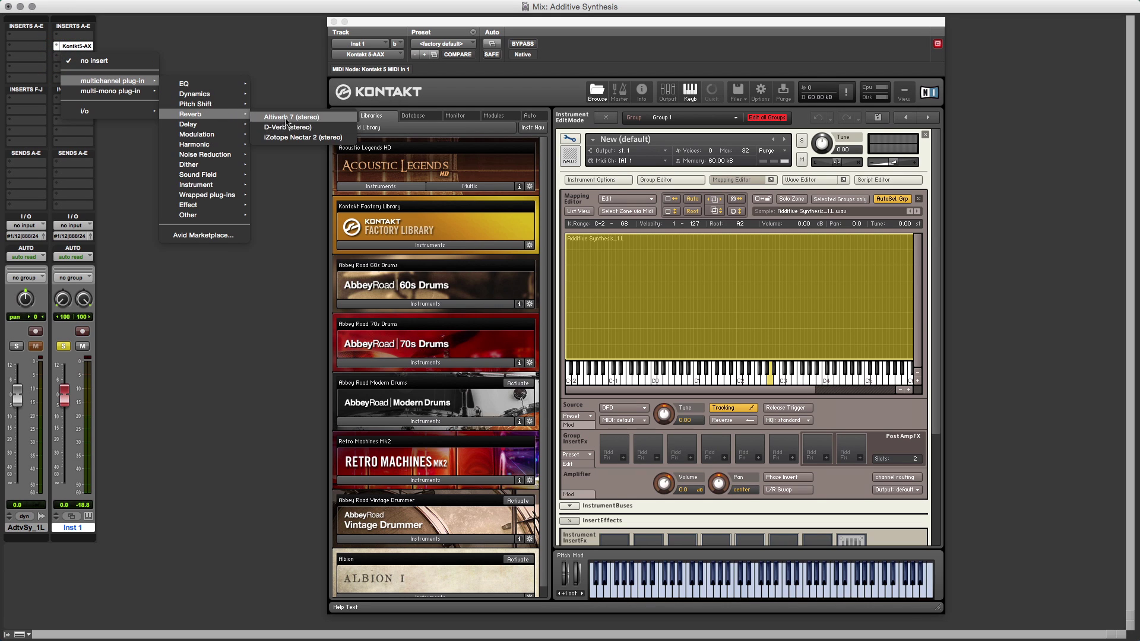
key("Escape")
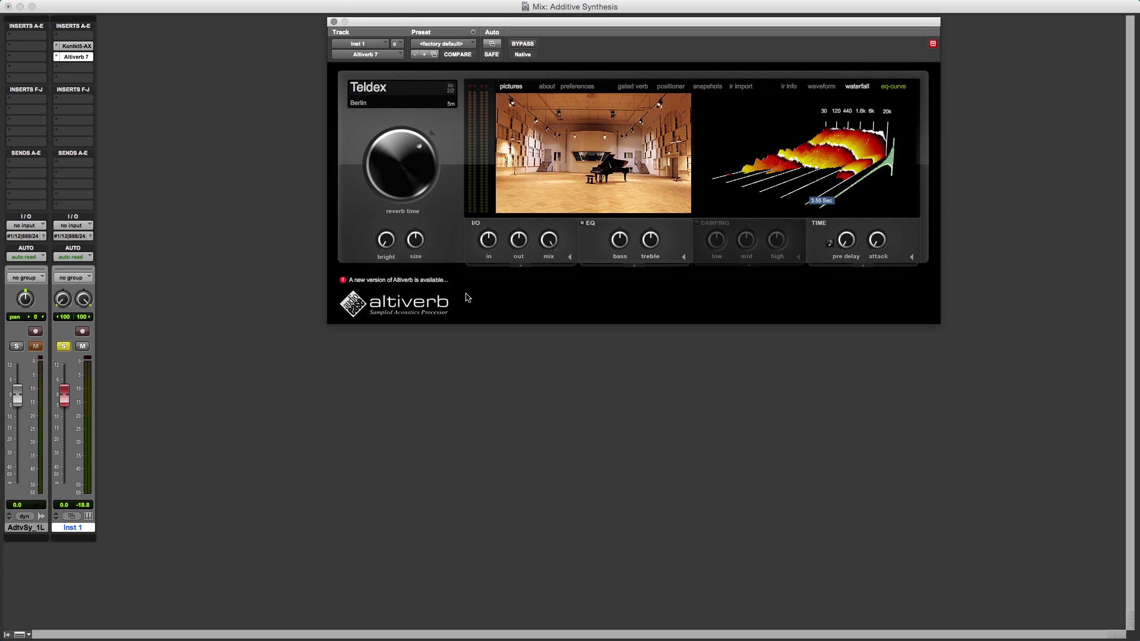
Raise Altiverb's Mix to about 94% and its reverb time to about 118%
mouse_move(501, 232)
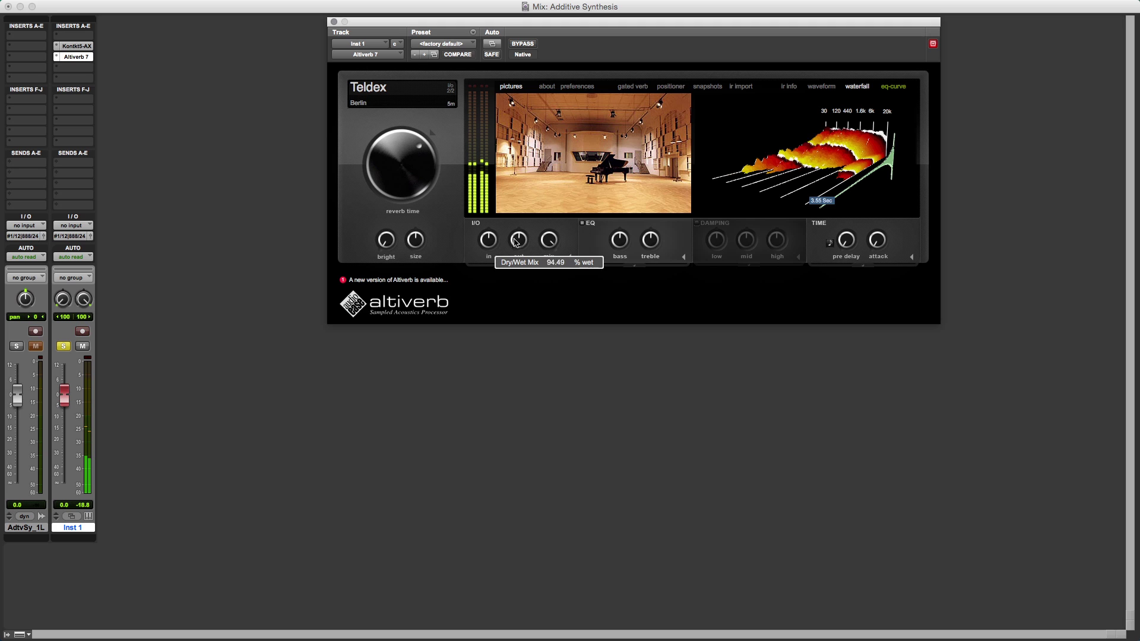
left_click_drag(516, 242, 501, 313)
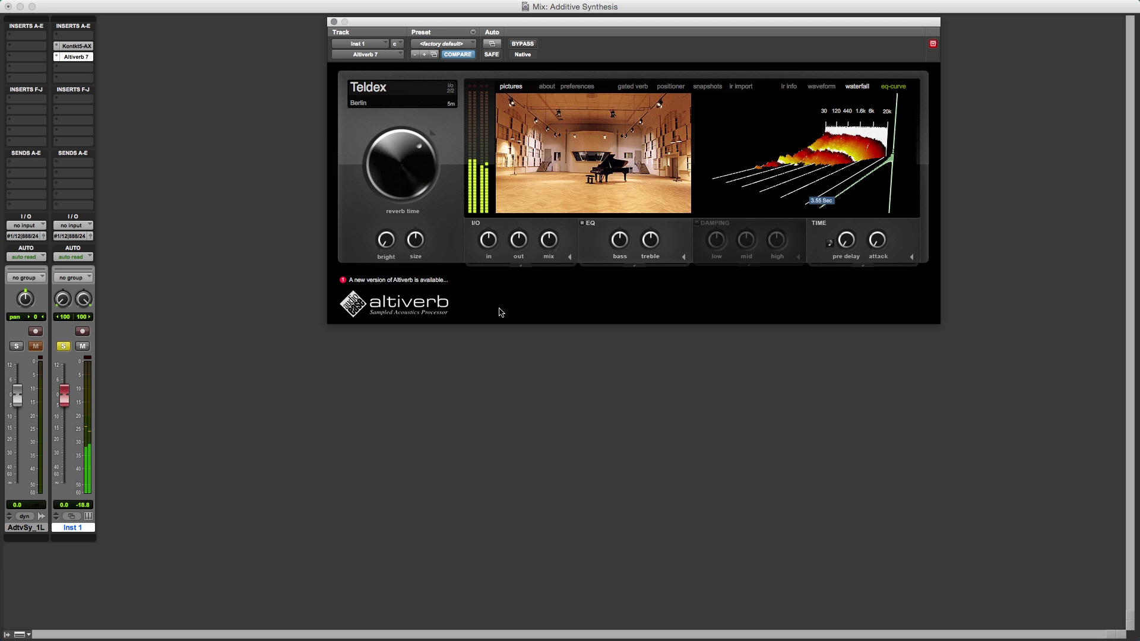
left_click_drag(439, 179, 449, 163)
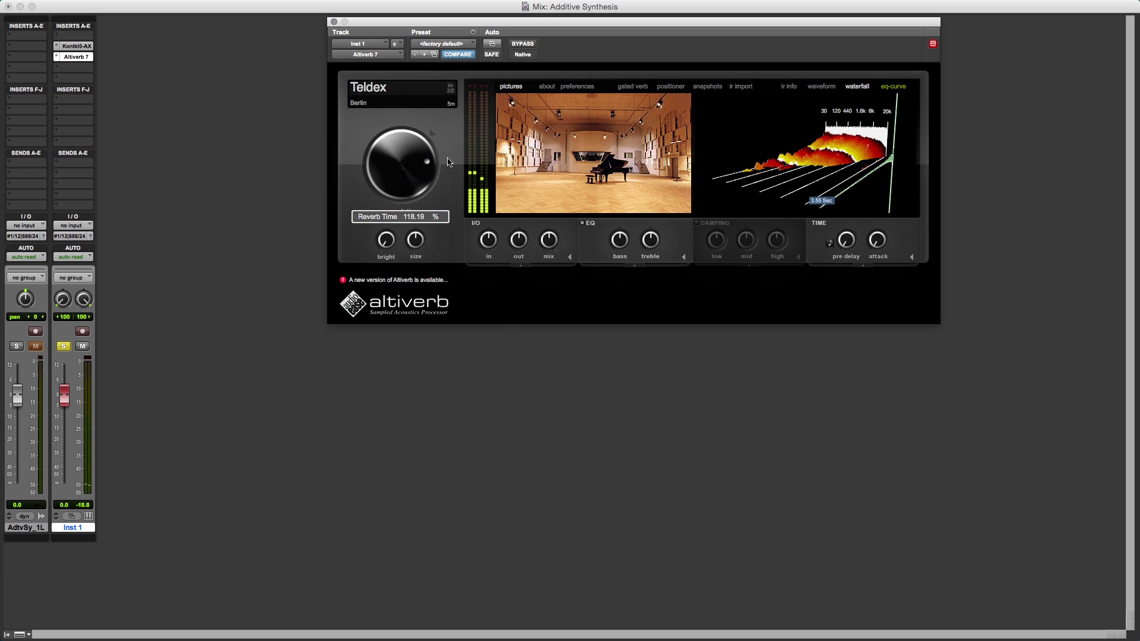